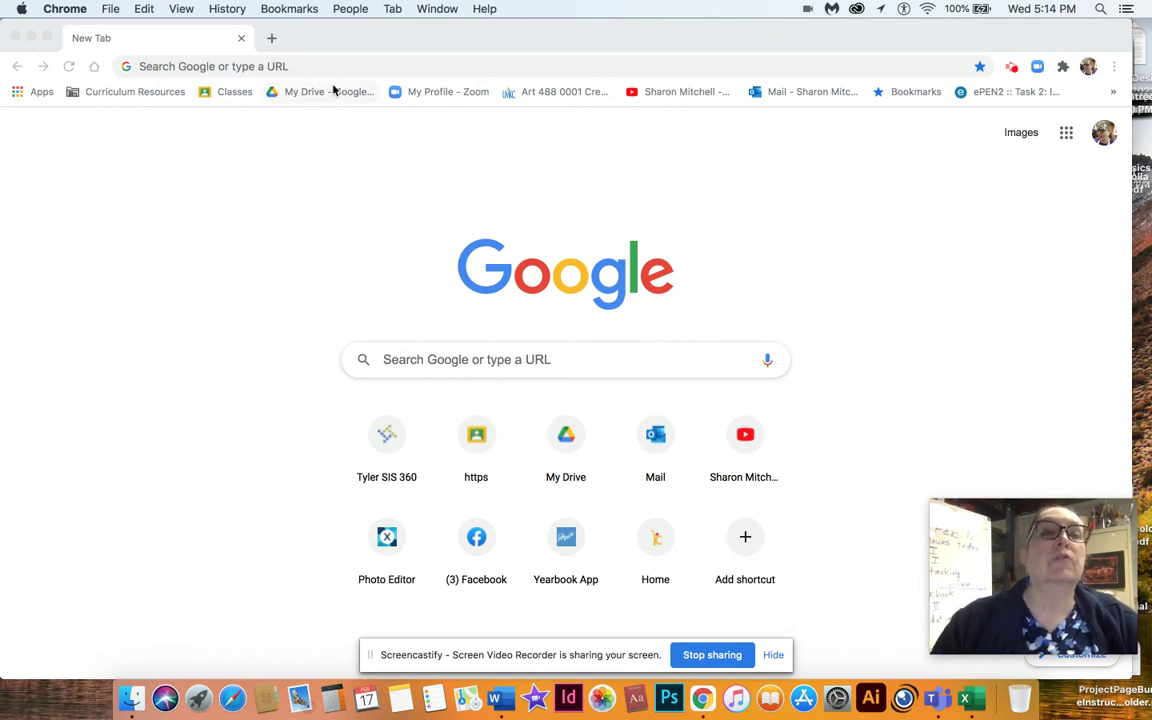
Go to pixlr.com and switch to the Pixlr E editor
click(324, 68)
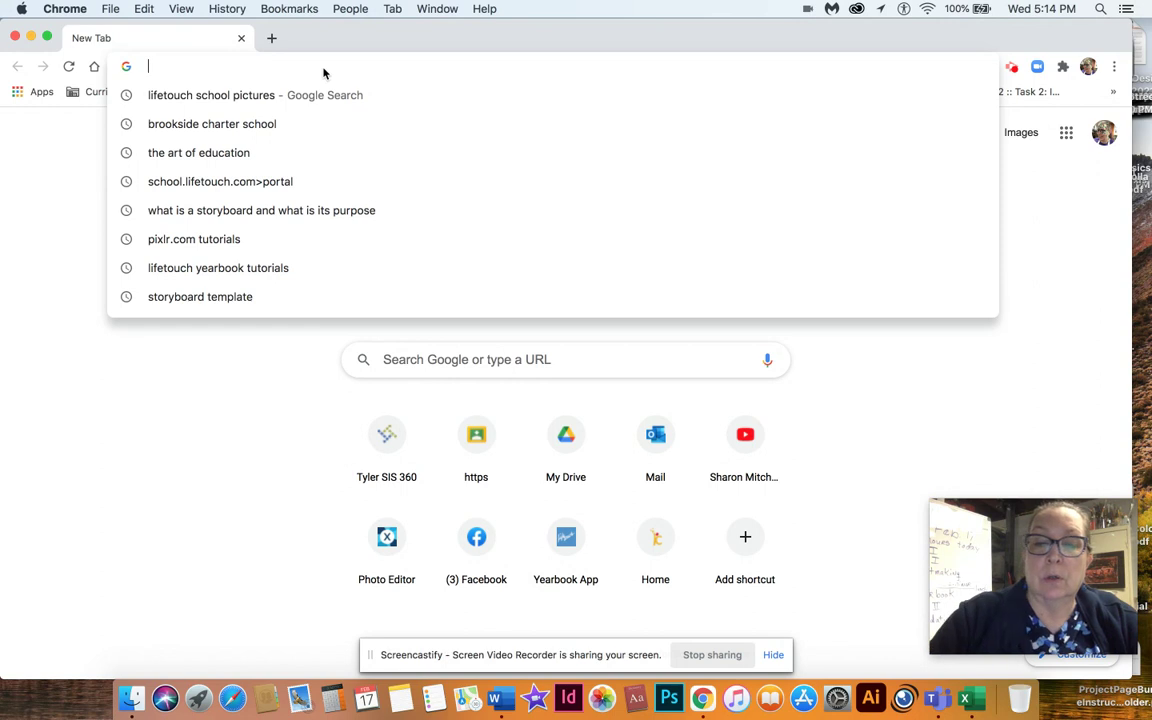
text(pixlr)
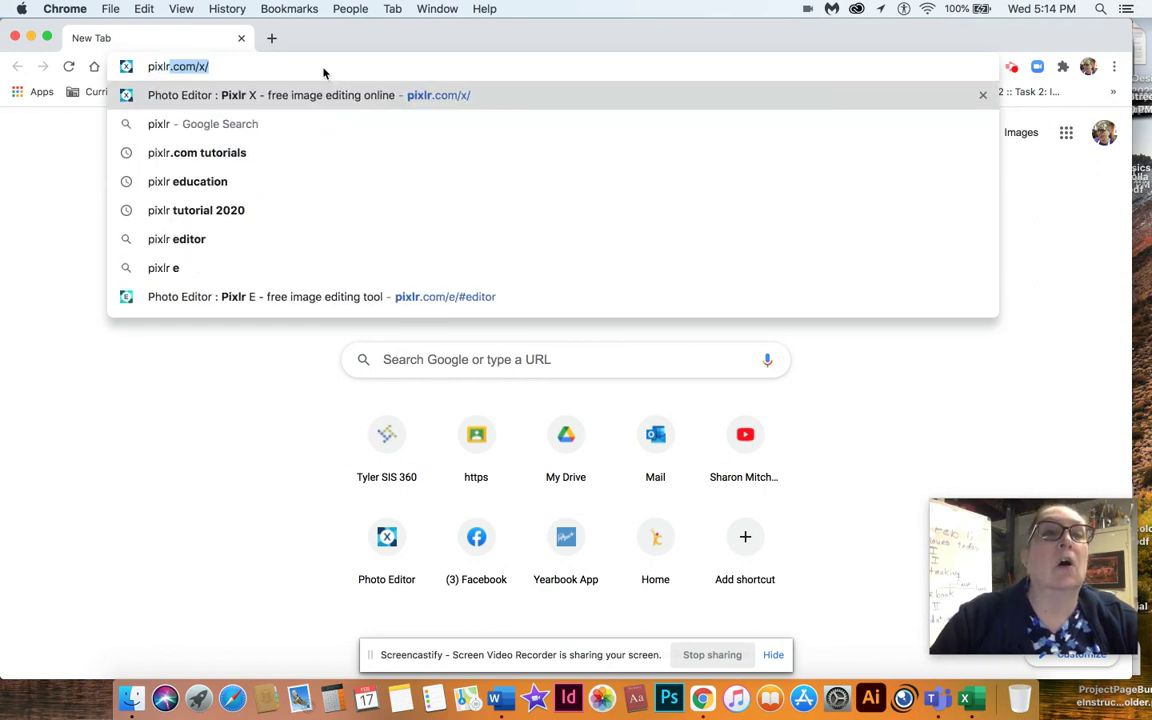
text(.com)
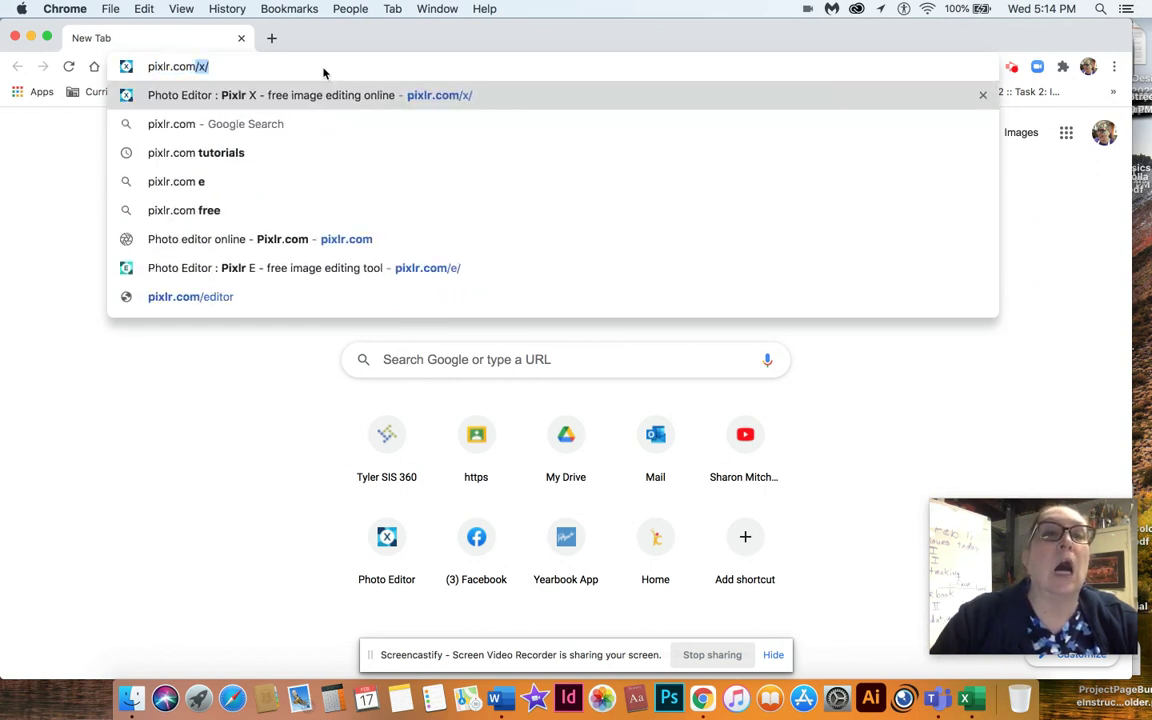
key(Return)
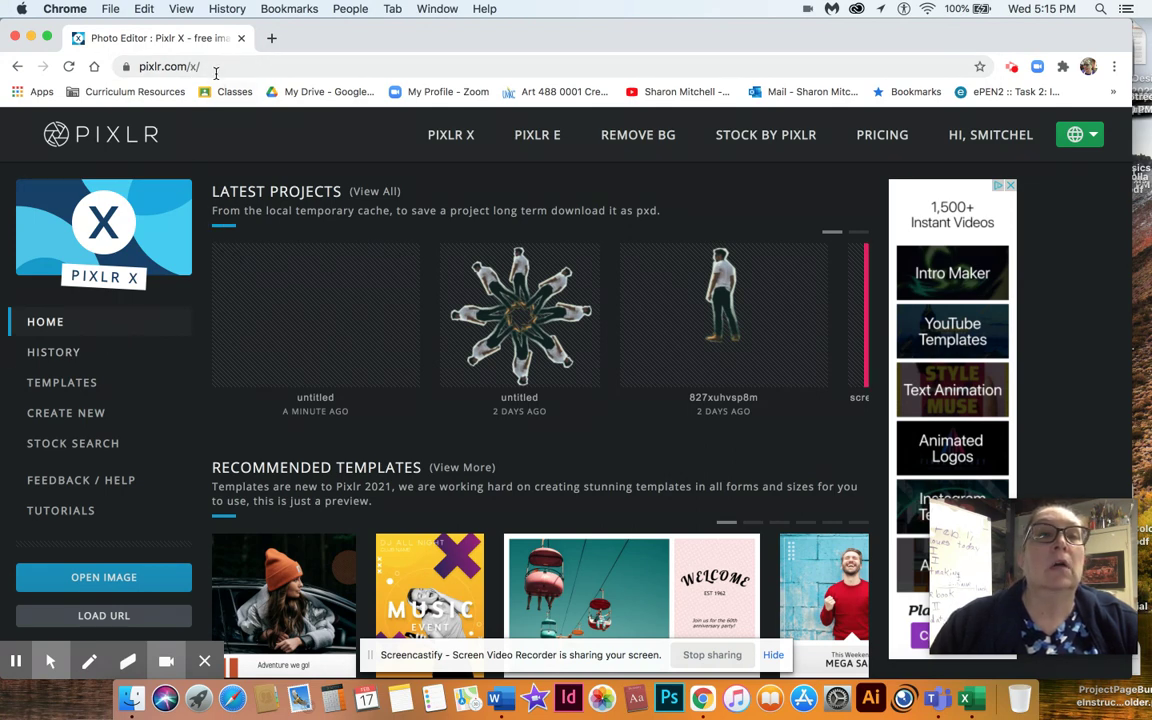
click(108, 133)
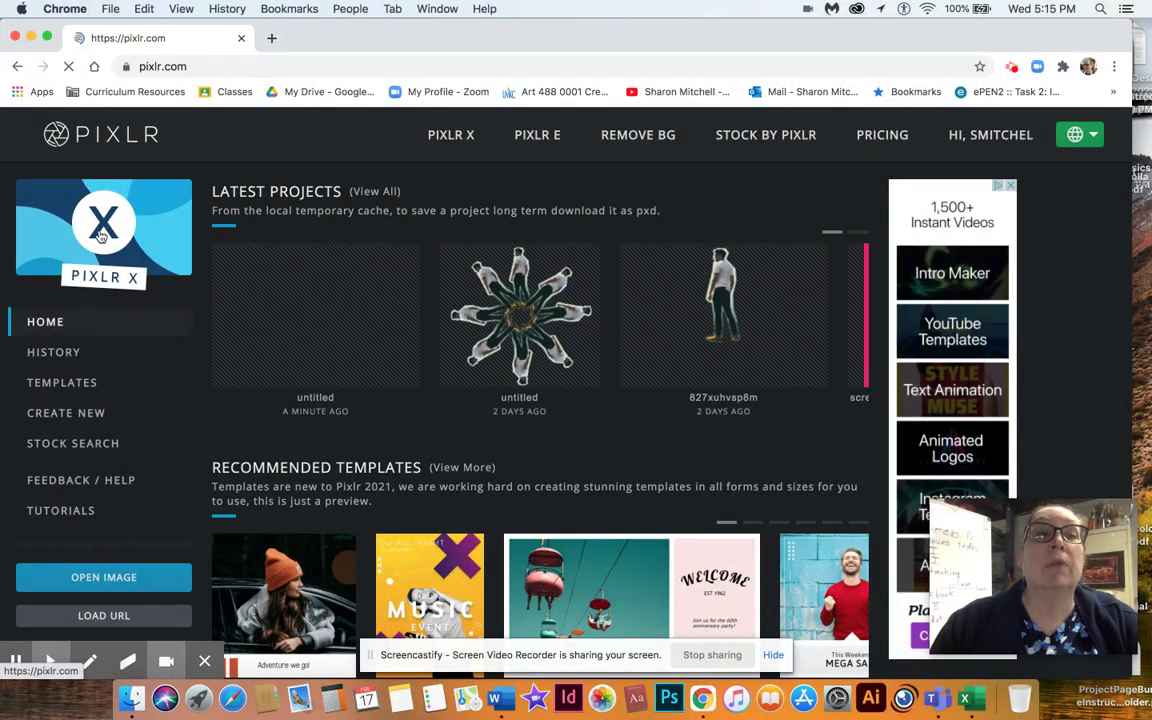
click(17, 66)
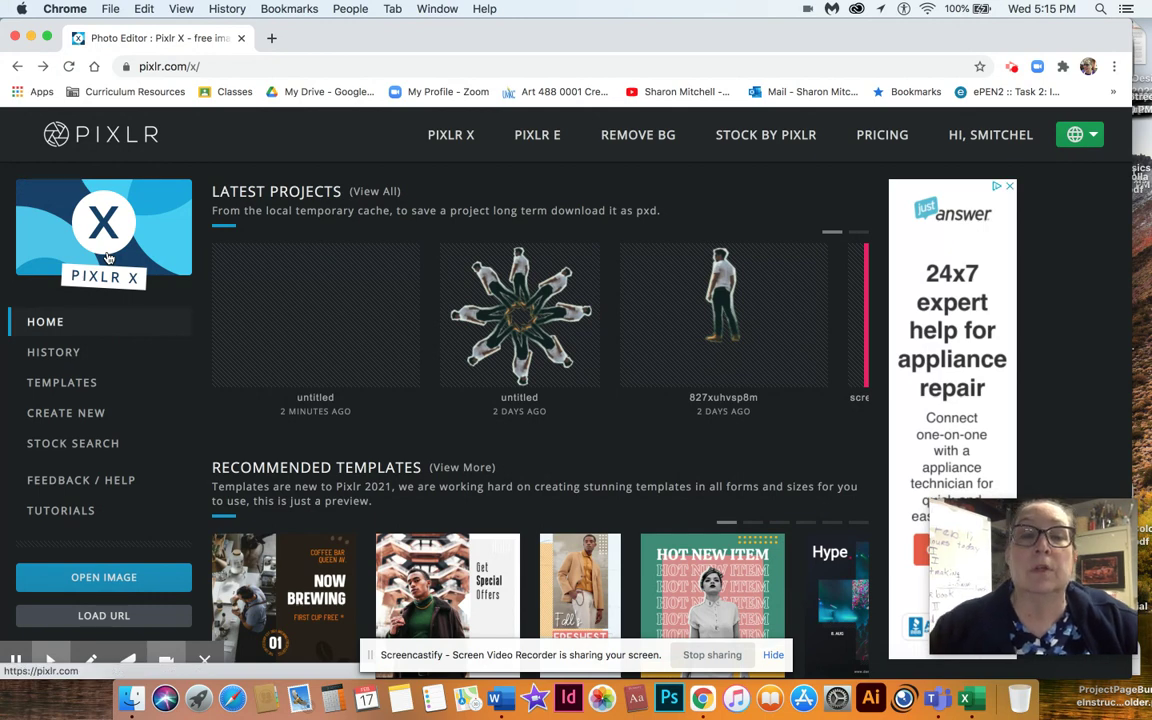
click(540, 137)
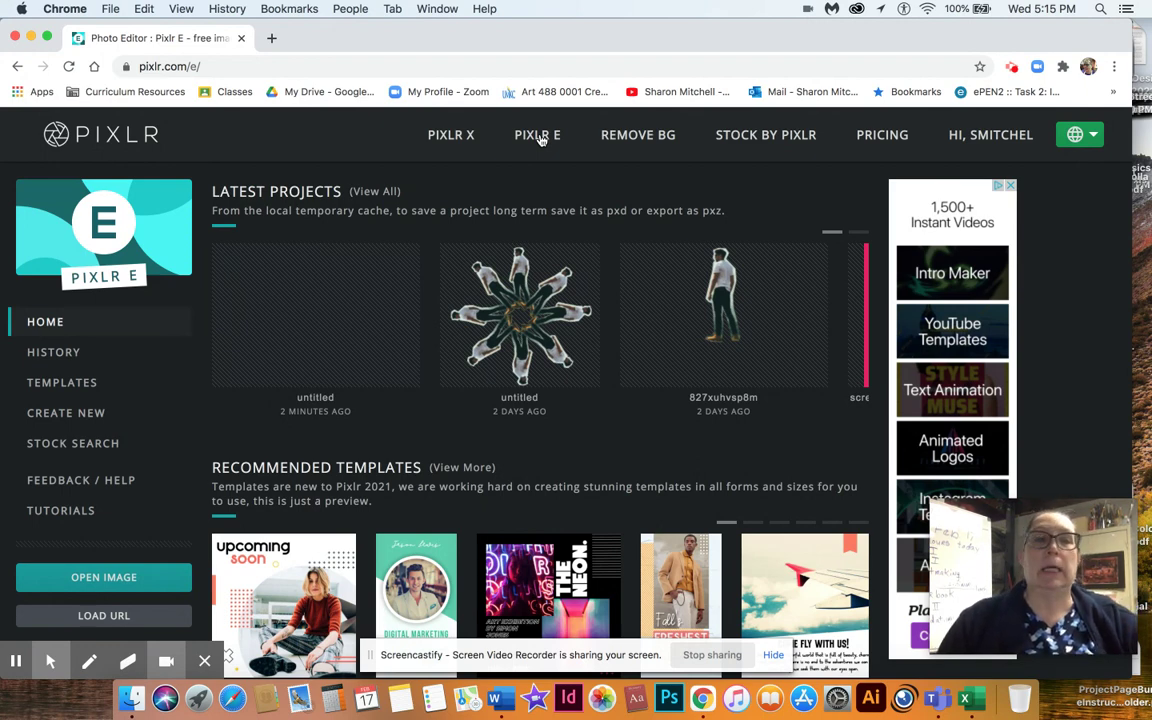
Browse the latest projects stored in the local cache and return to the start of the list
mouse_move(372, 268)
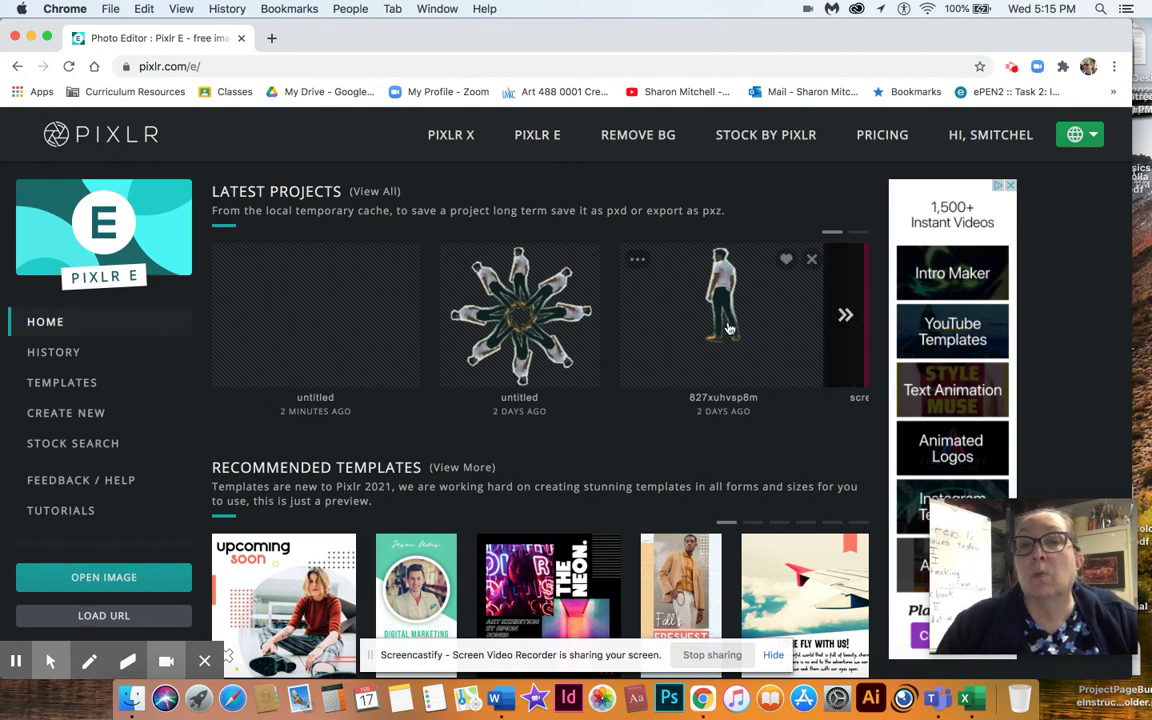
click(840, 317)
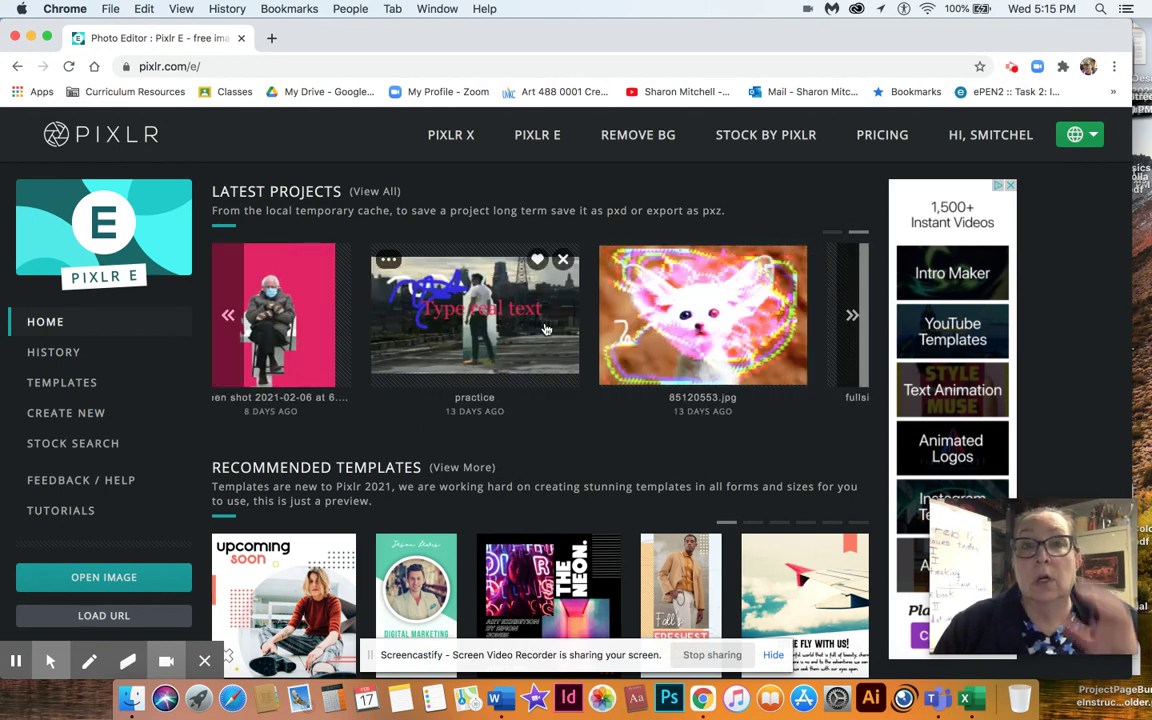
mouse_move(990, 142)
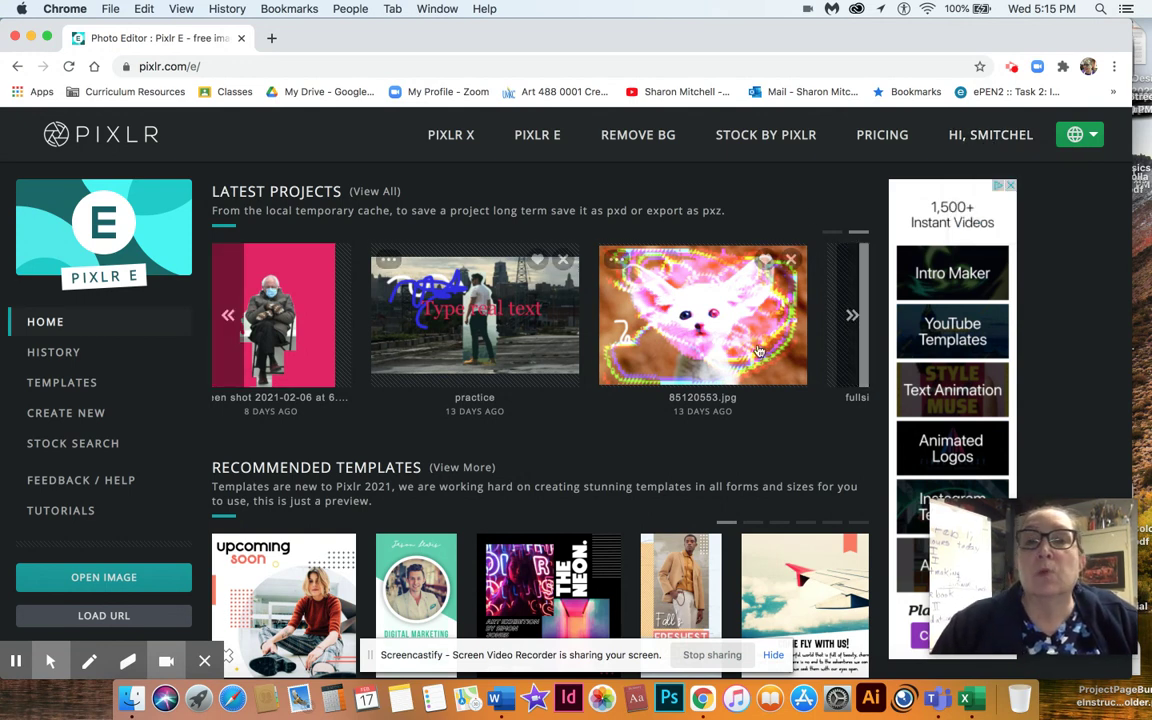
click(236, 317)
click(236, 317)
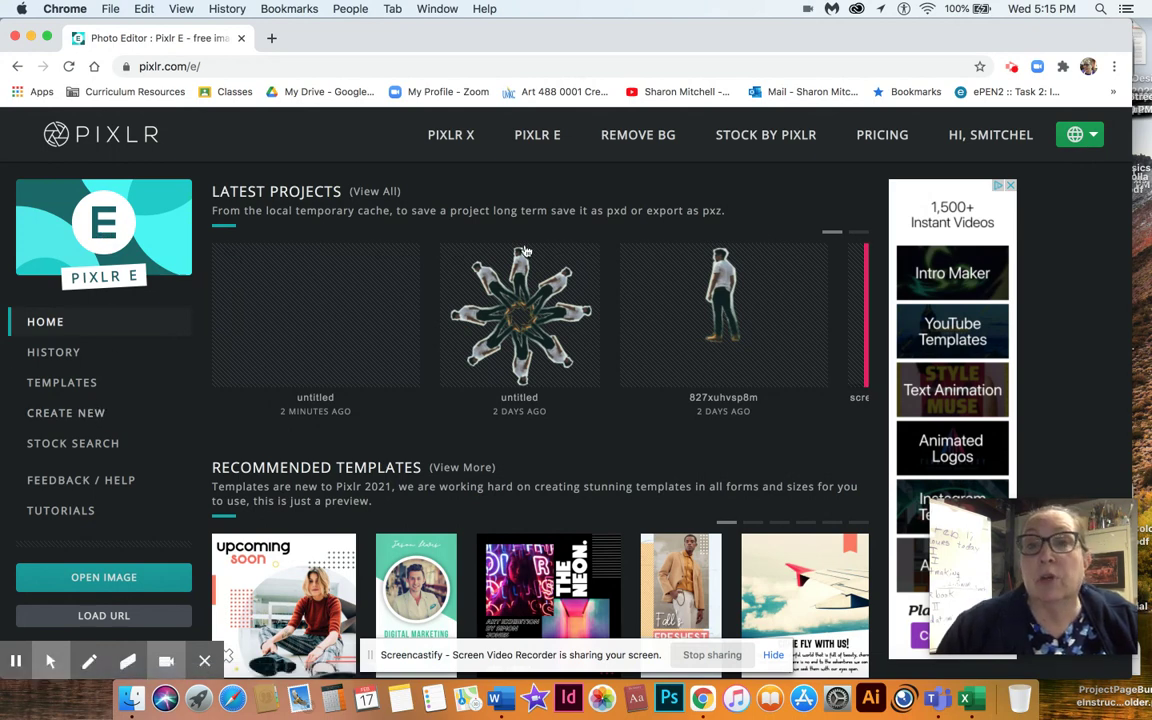
Create a new 1920 x 1080 document named "Bernie and me" without a background
click(98, 416)
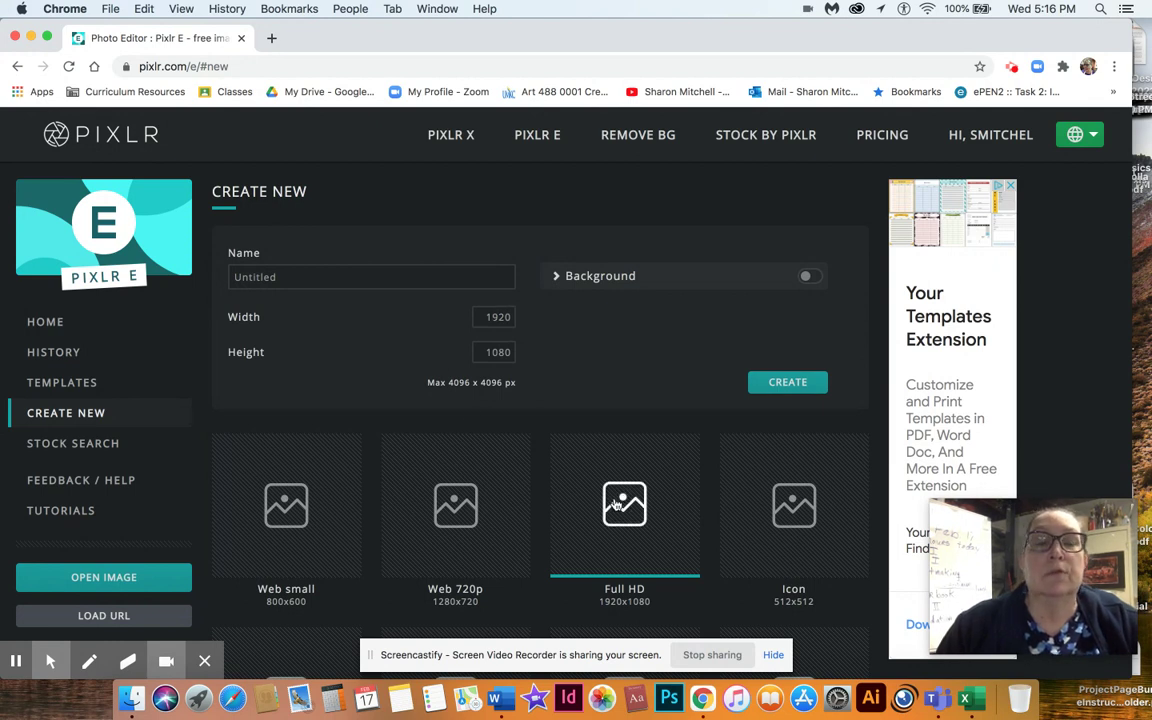
click(362, 277)
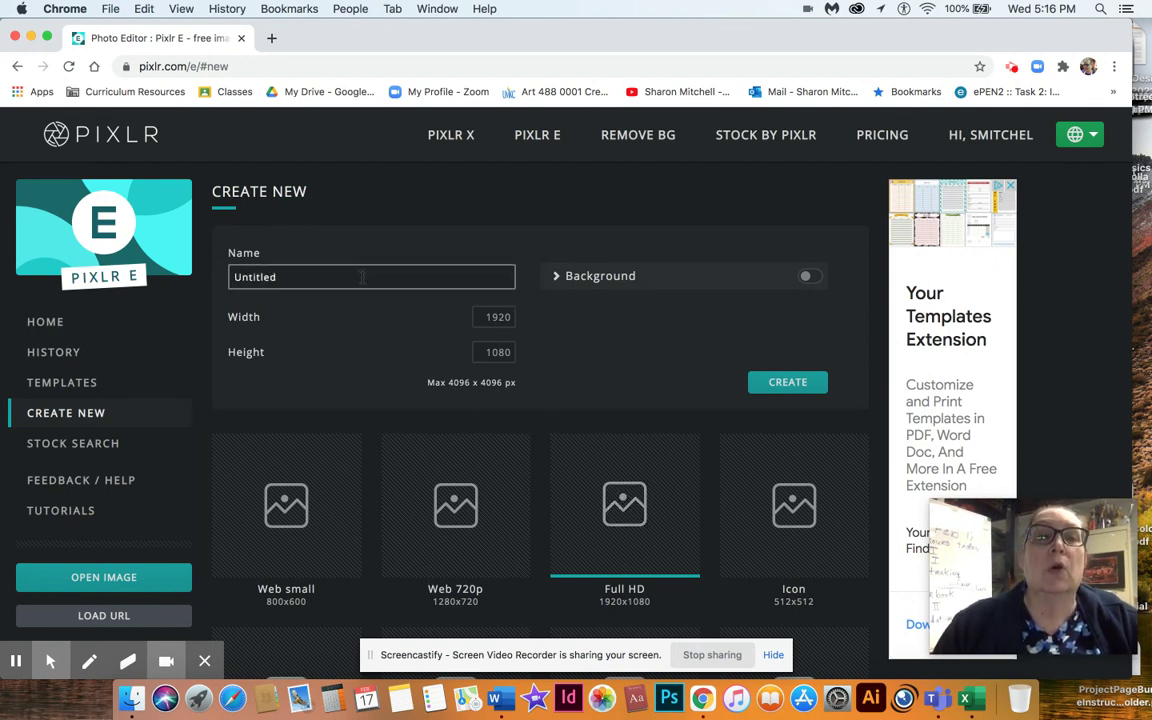
drag(362, 277, 232, 277)
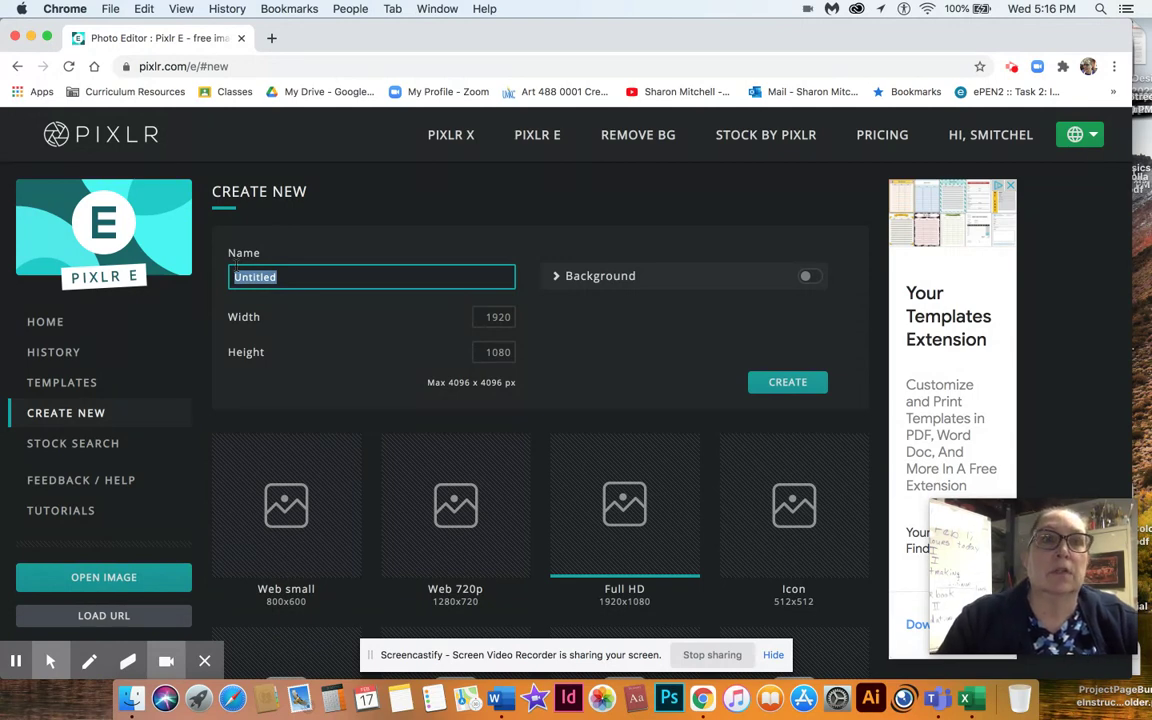
text(Bernie and me)
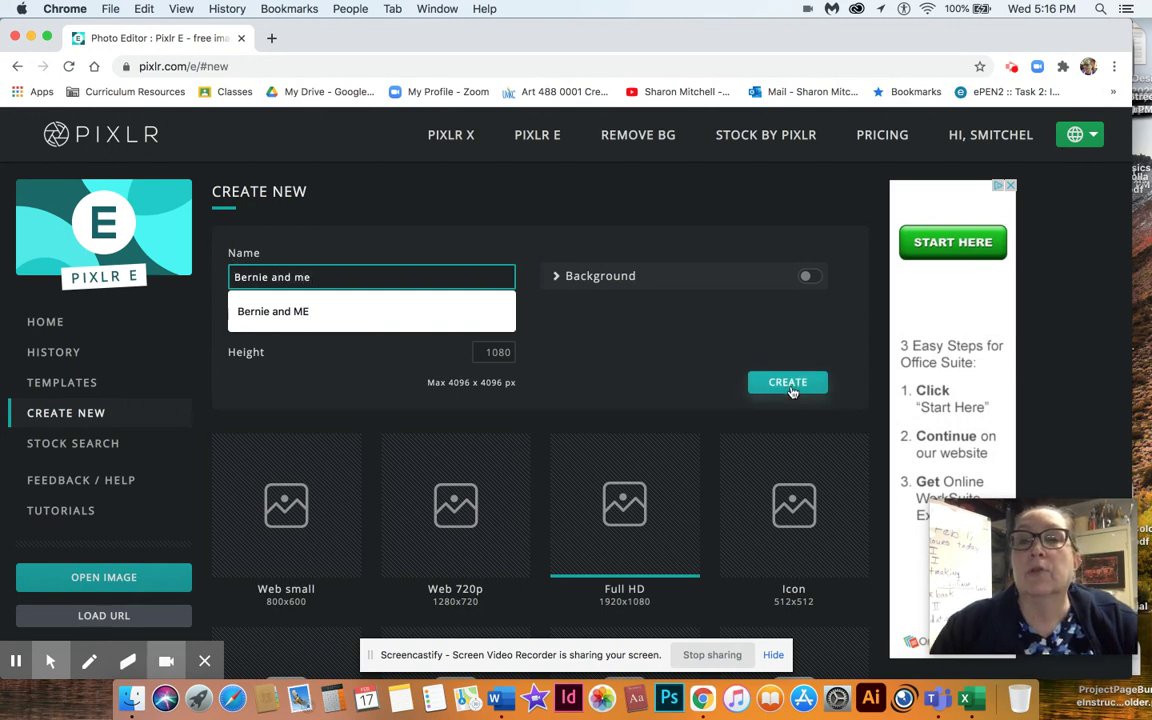
click(790, 385)
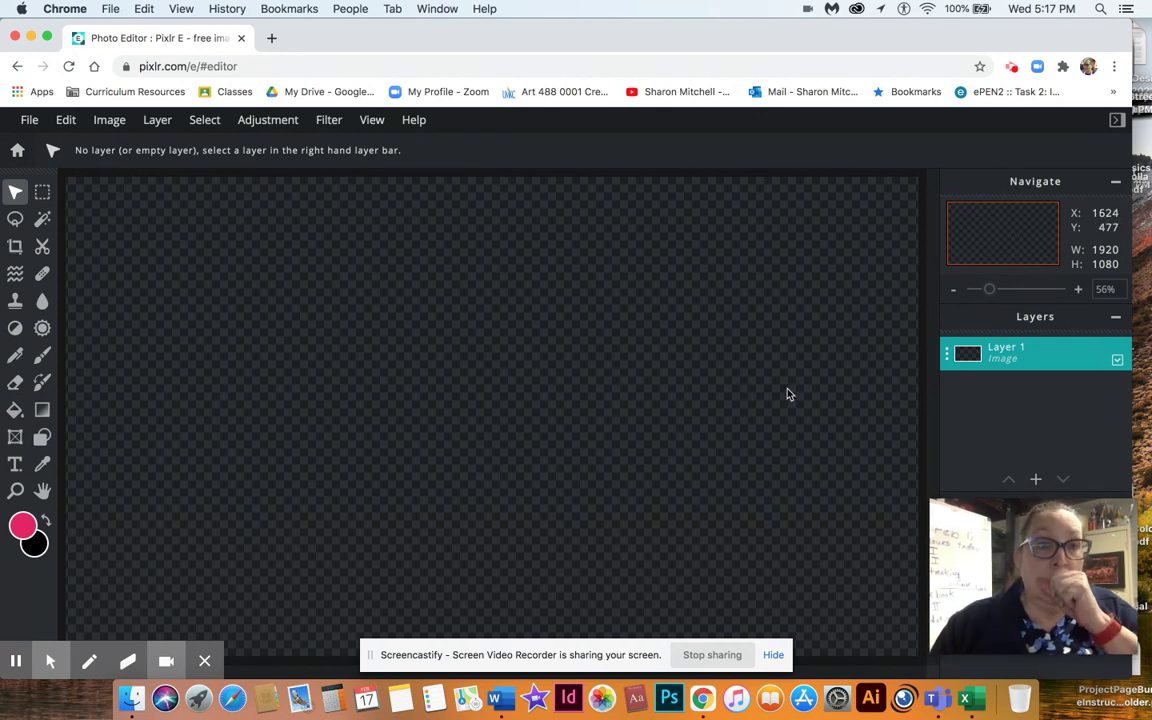
Add the image "Screen Shot 2021-02-06 at 6.15.14 PM" from the Desktop as a new image layer
click(1037, 481)
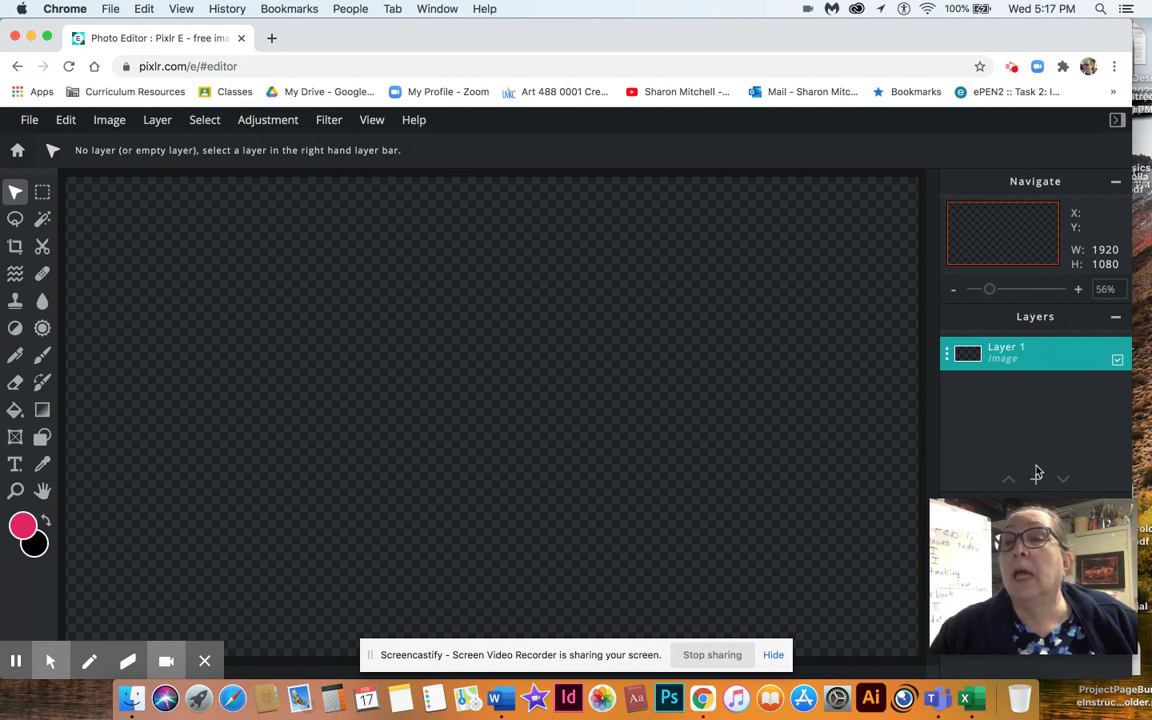
mouse_move(1036, 480)
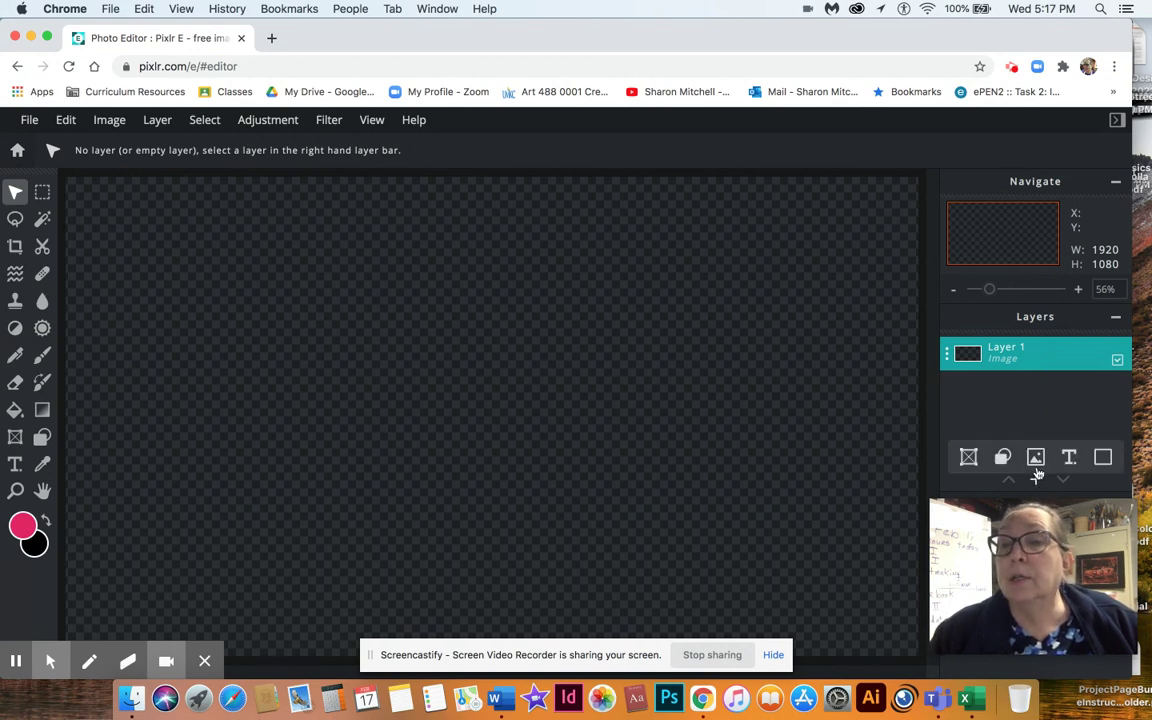
click(1036, 457)
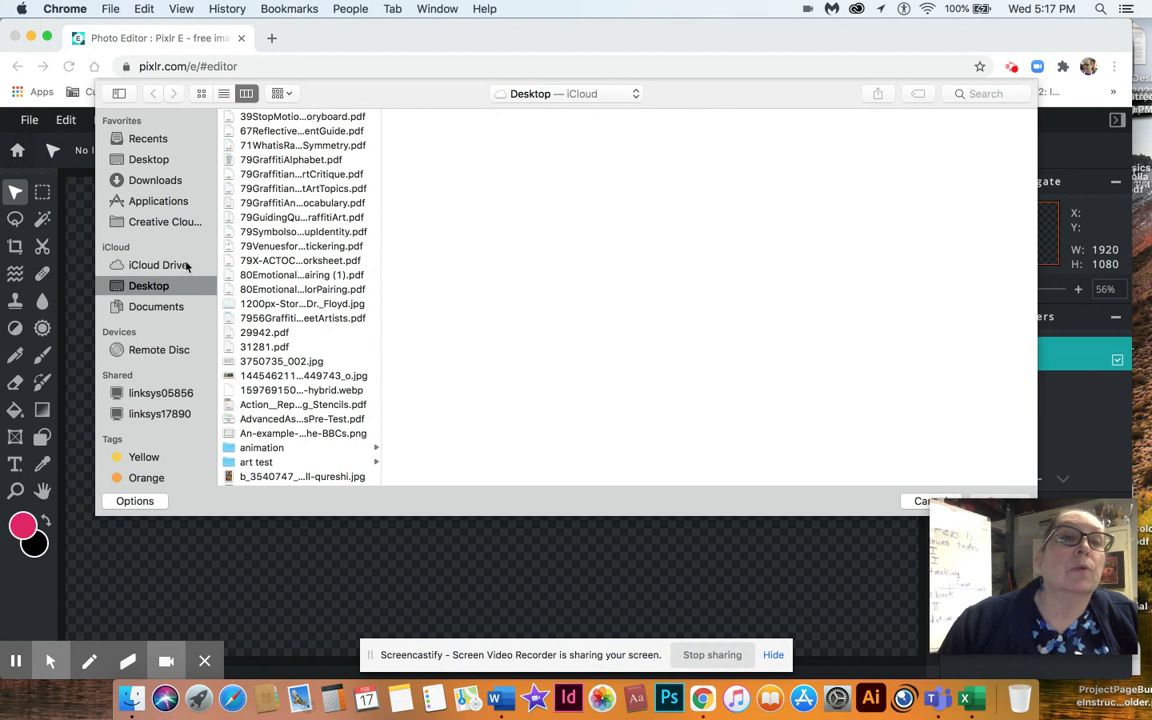
click(150, 160)
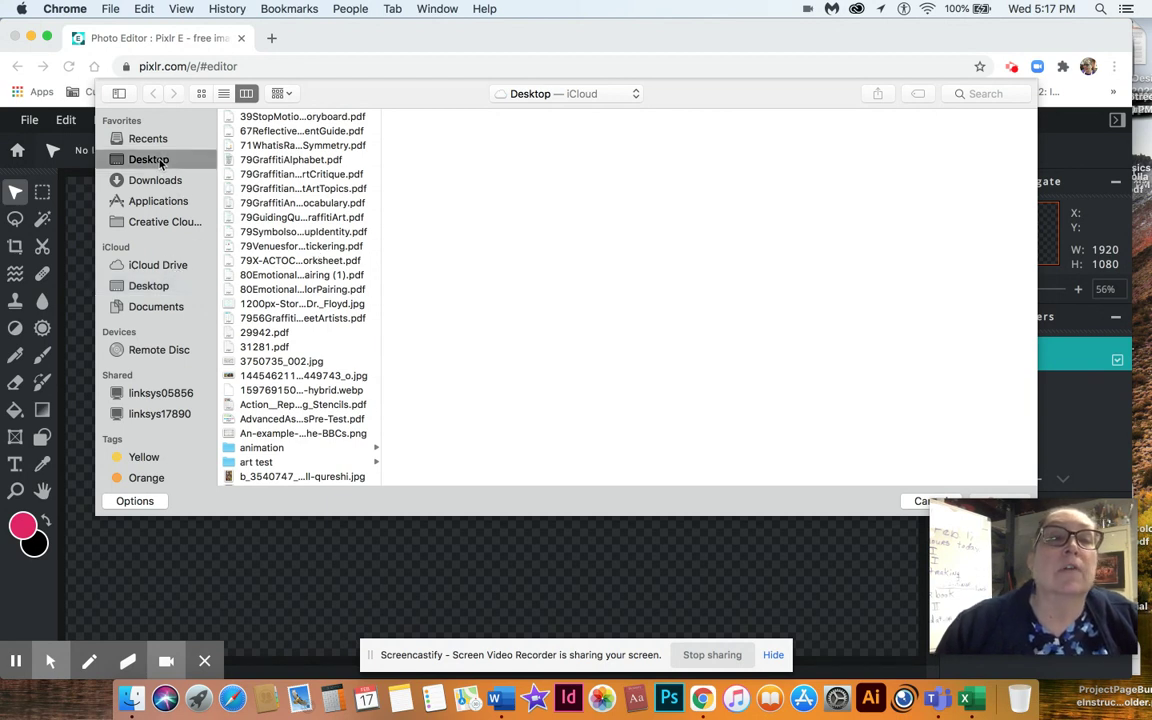
scroll(330, 265, down, 10)
scroll(327, 265, down, 8)
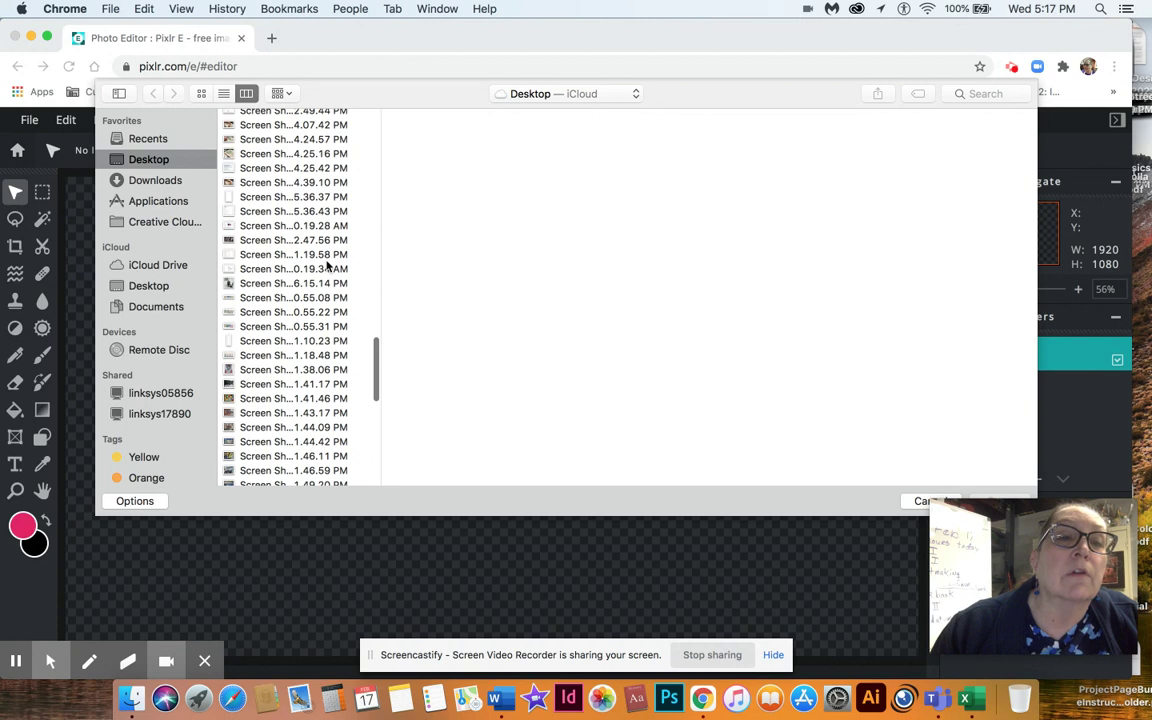
click(278, 284)
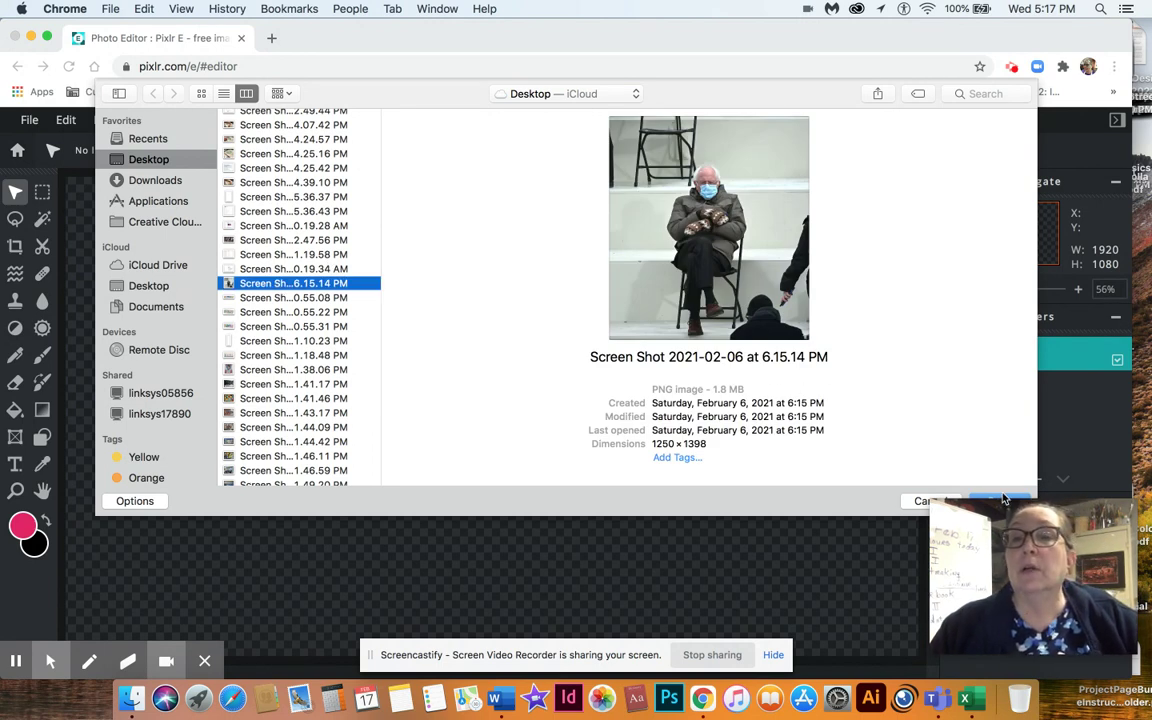
drag(802, 38, 740, 41)
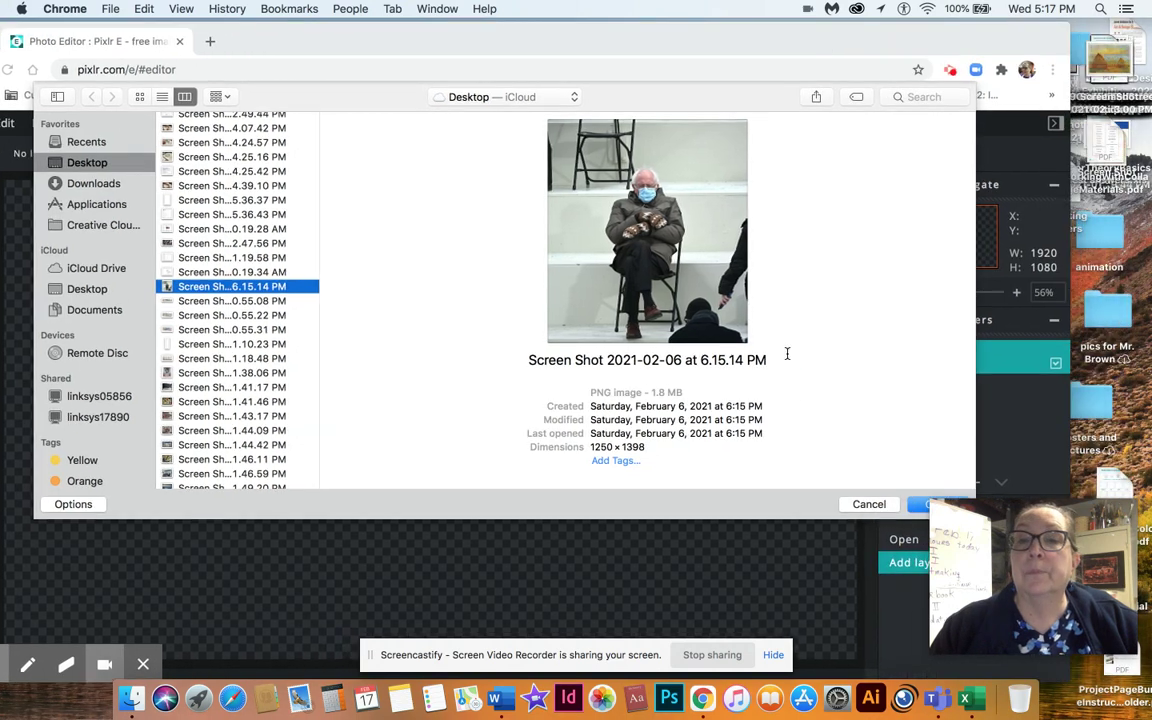
click(918, 505)
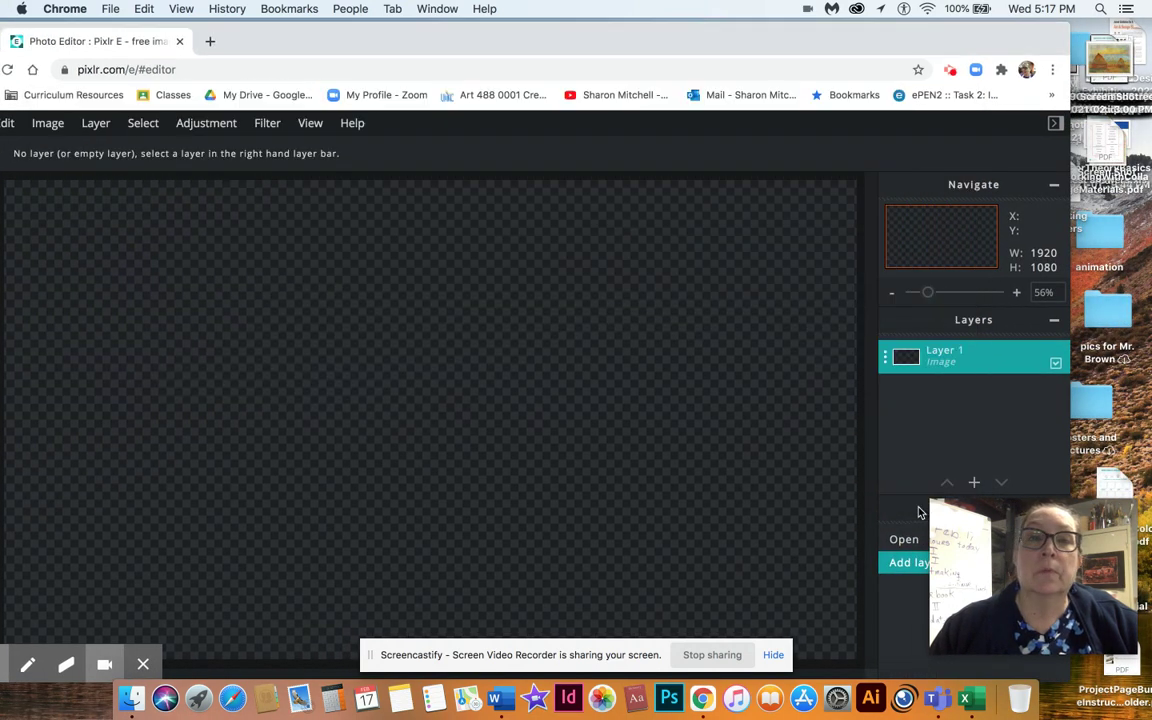
Move the screenshot layer down on the canvas to about X 314, Y 157 so the photo's upper edge is inside the canvas
scroll(505, 471, down, 5)
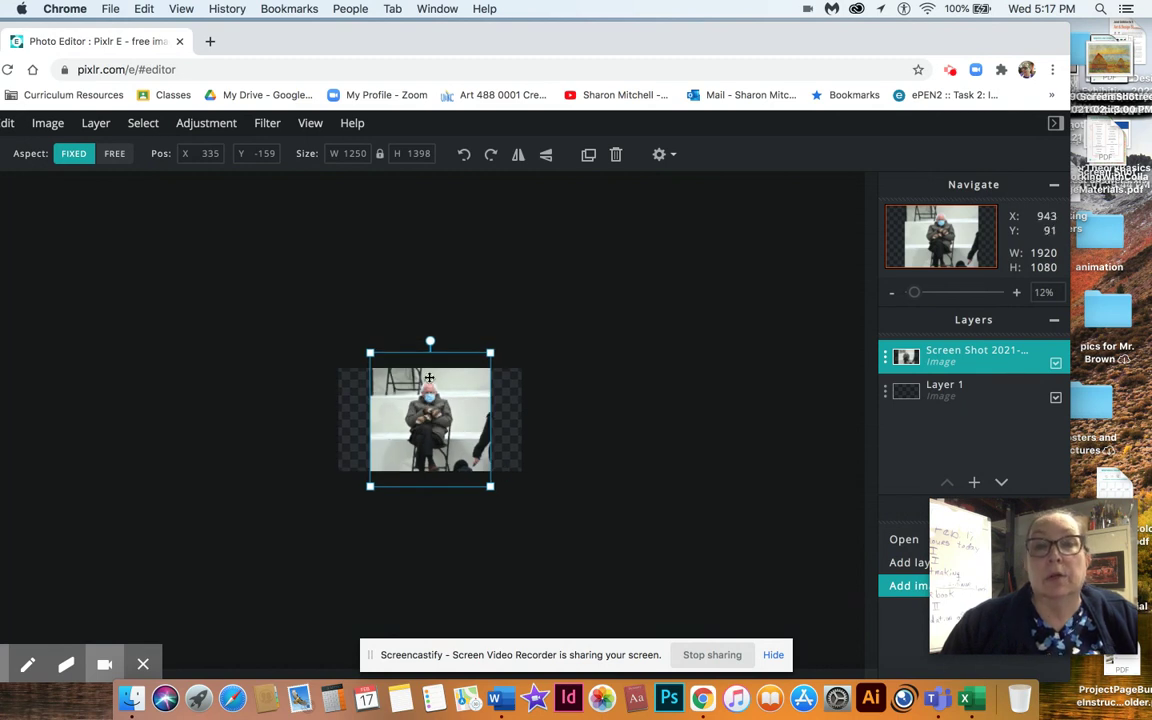
scroll(429, 378, up, 3)
scroll(429, 378, up, 1)
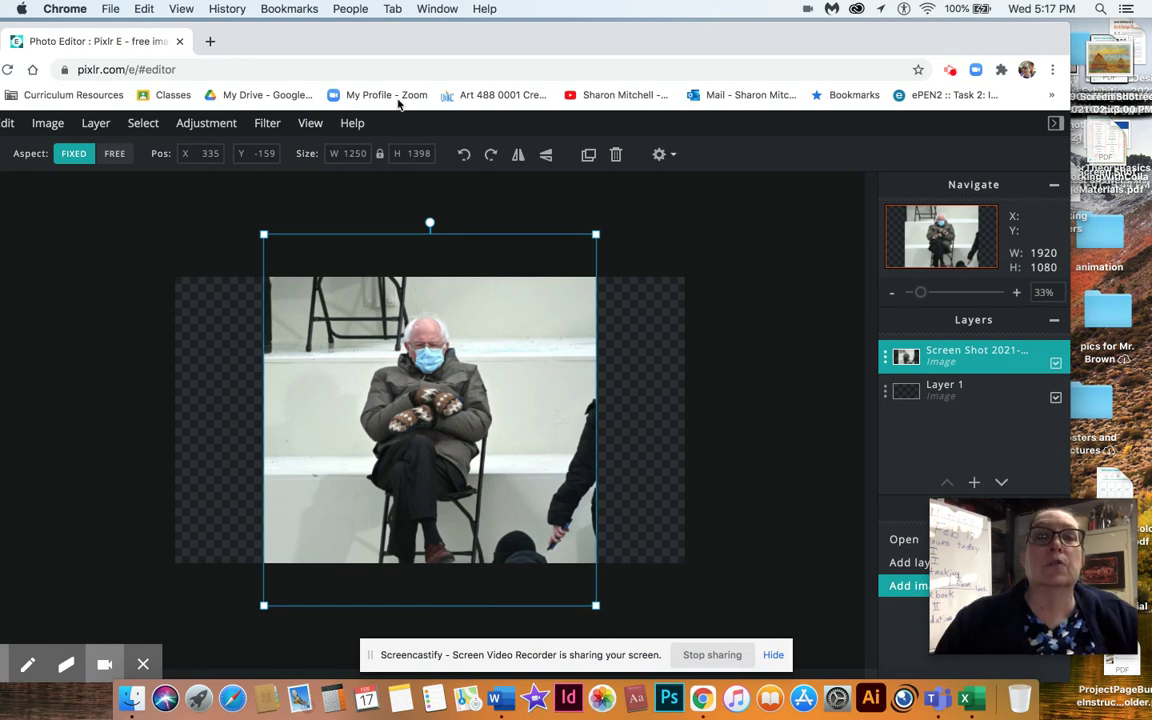
drag(373, 39, 477, 41)
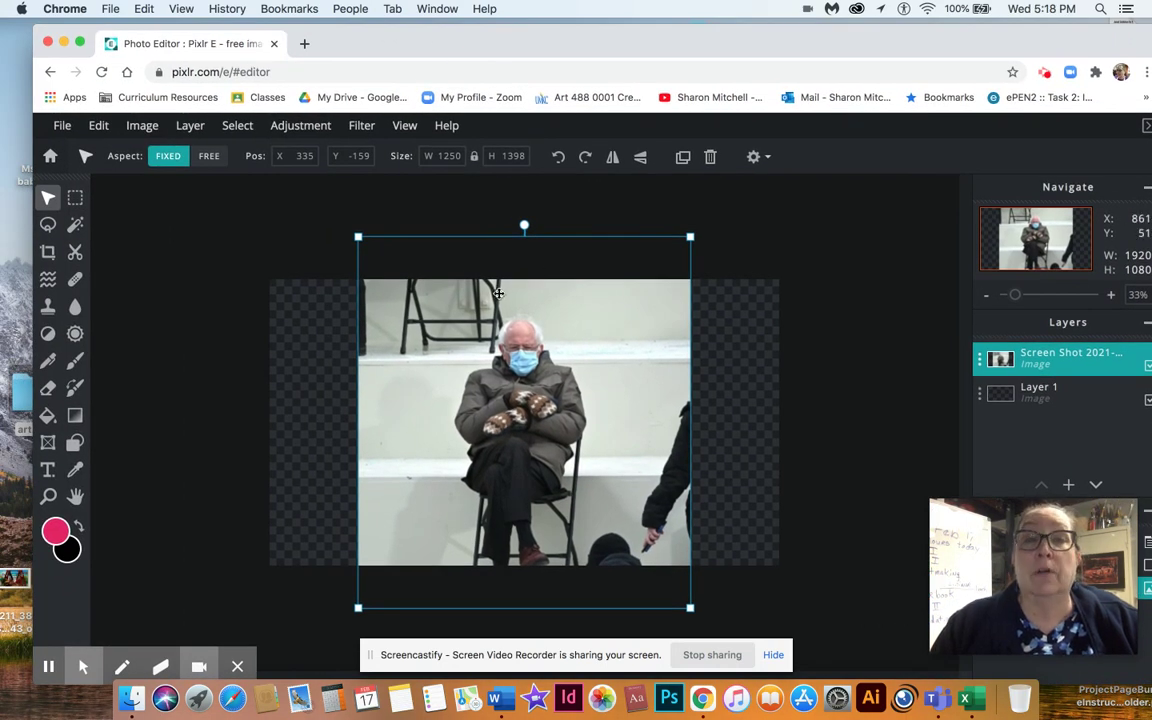
drag(441, 285, 470, 403)
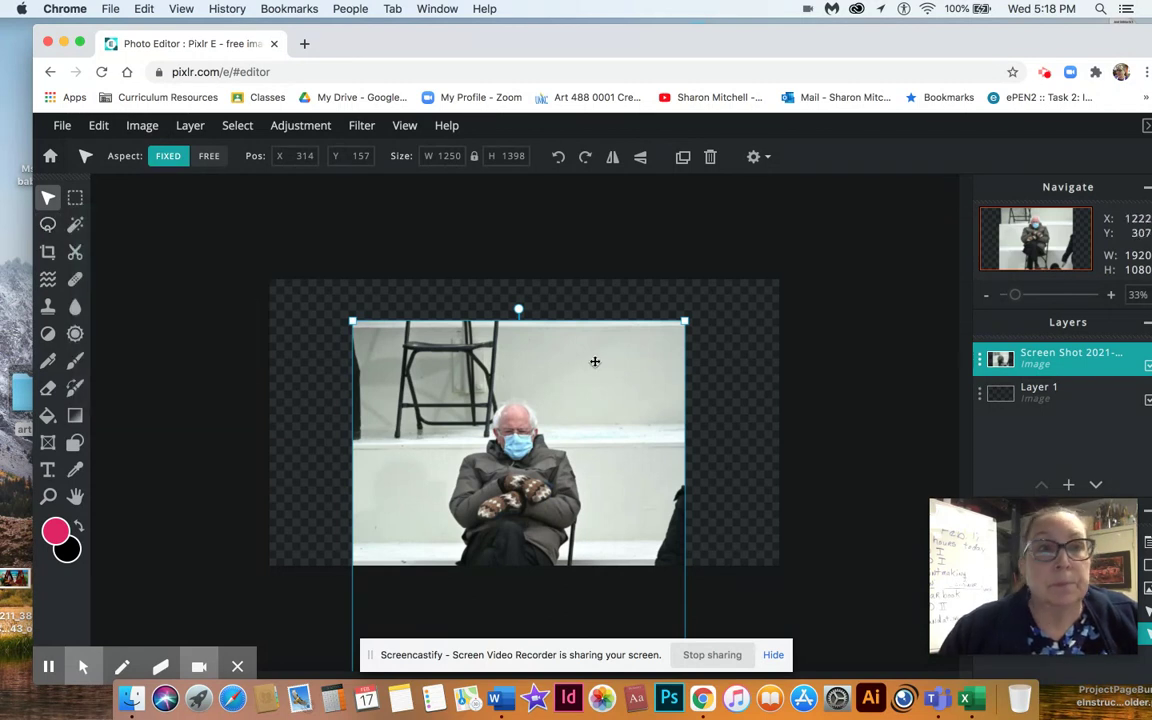
Try to select the pale wall behind the seated man with the Magic Wand at tolerance 32
click(75, 227)
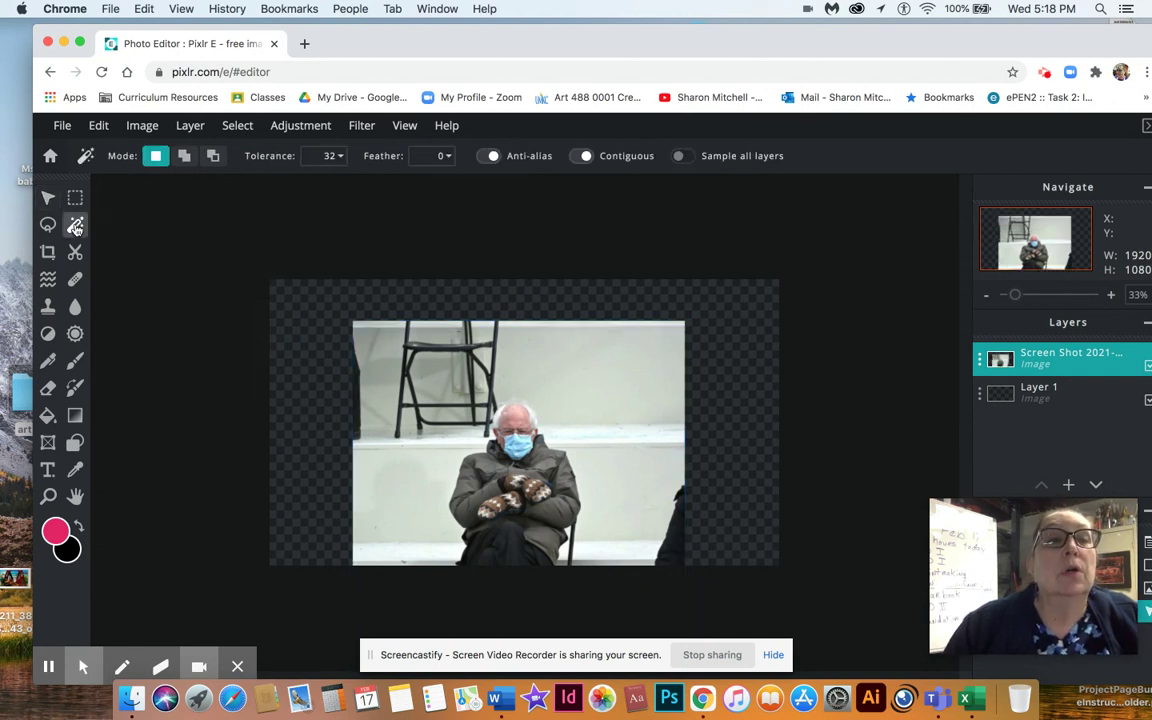
click(620, 381)
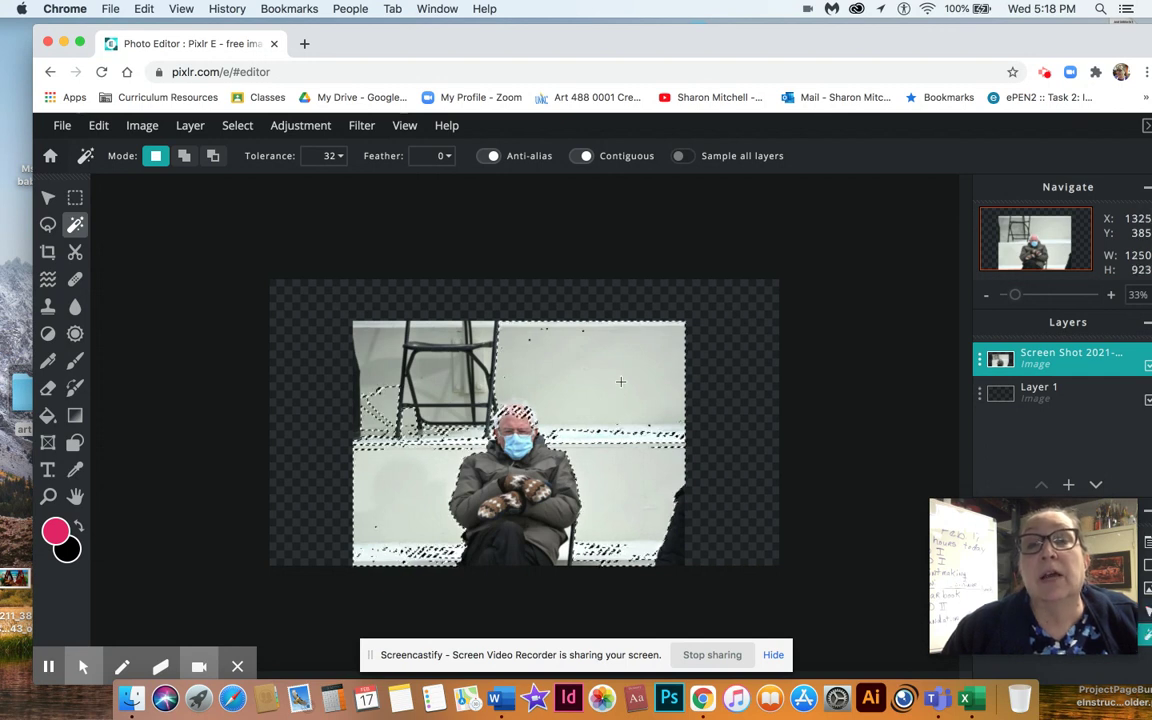
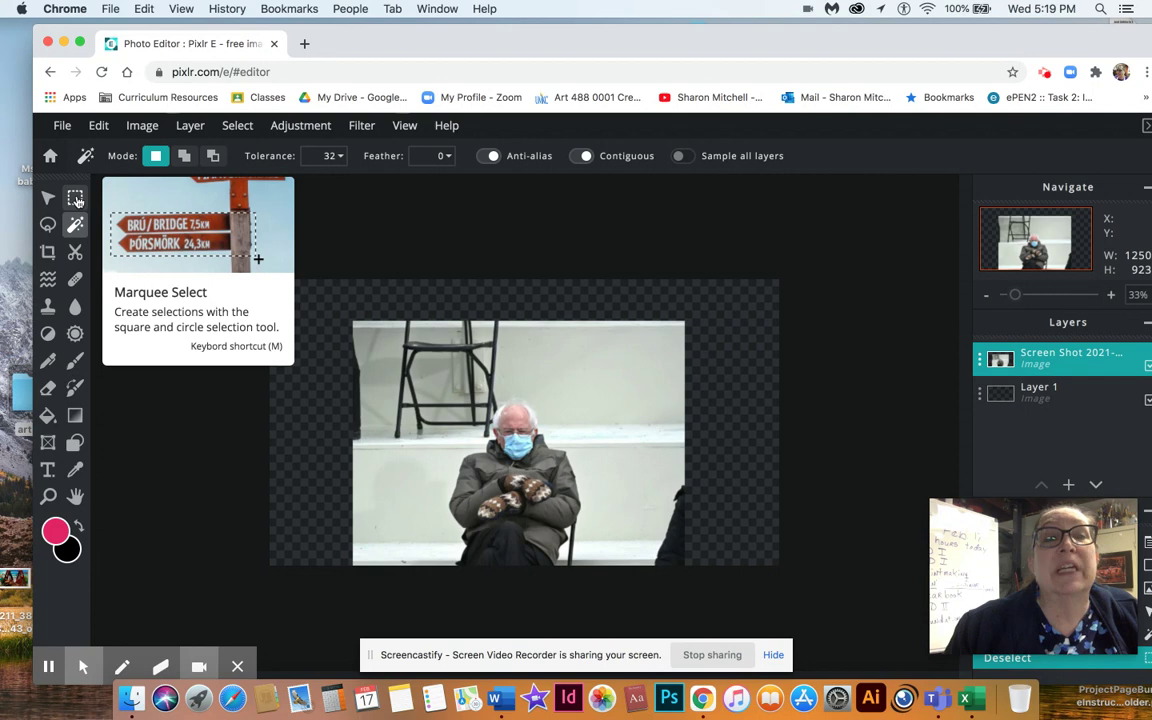
Clear a rectangular marquee selection of about 1405 x 344 px across the photo's upper part, above the man's head
click(76, 199)
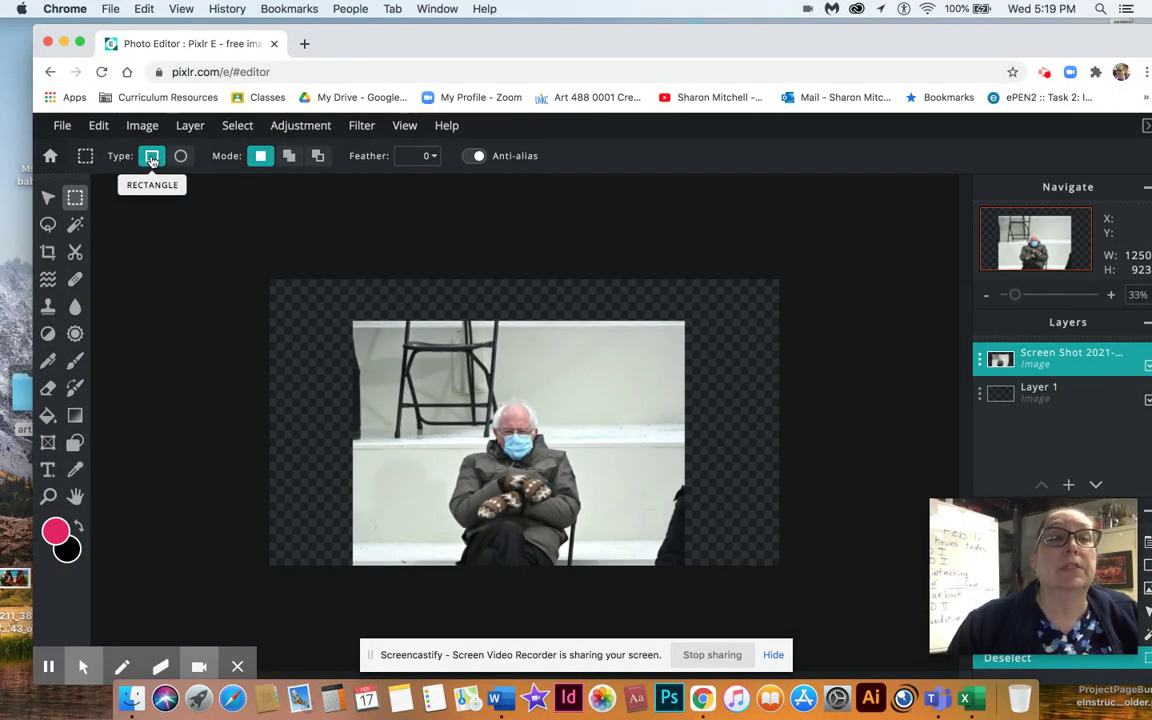
drag(337, 304, 710, 395)
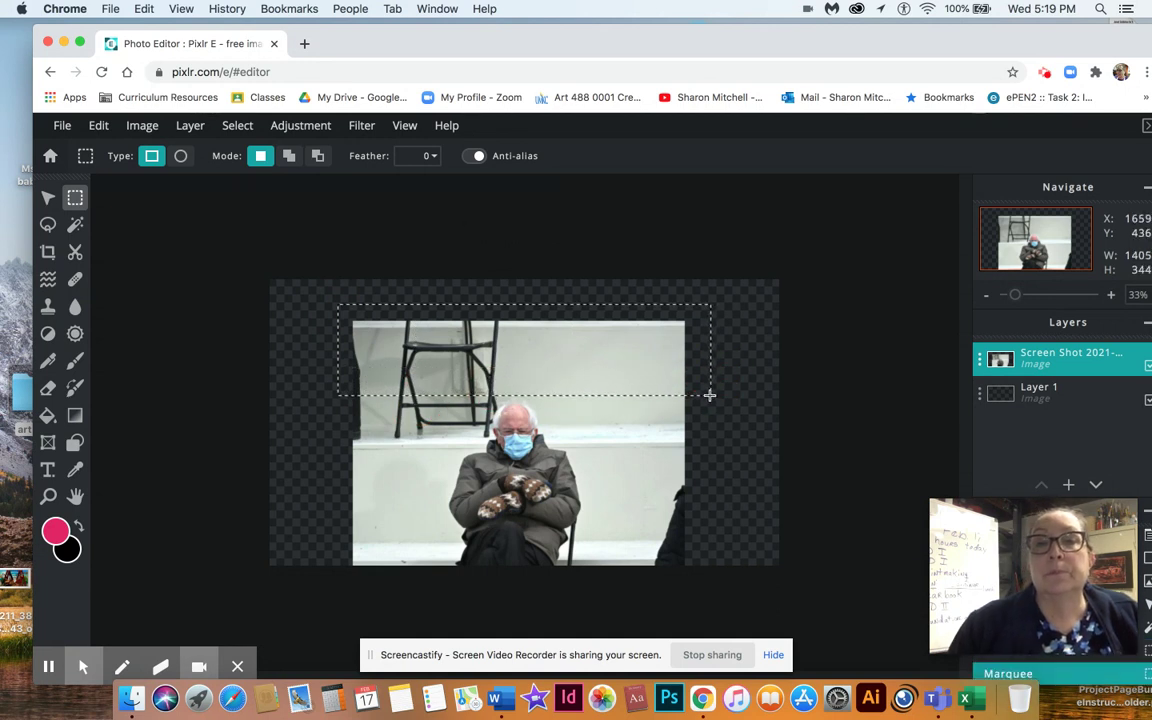
key(Delete)
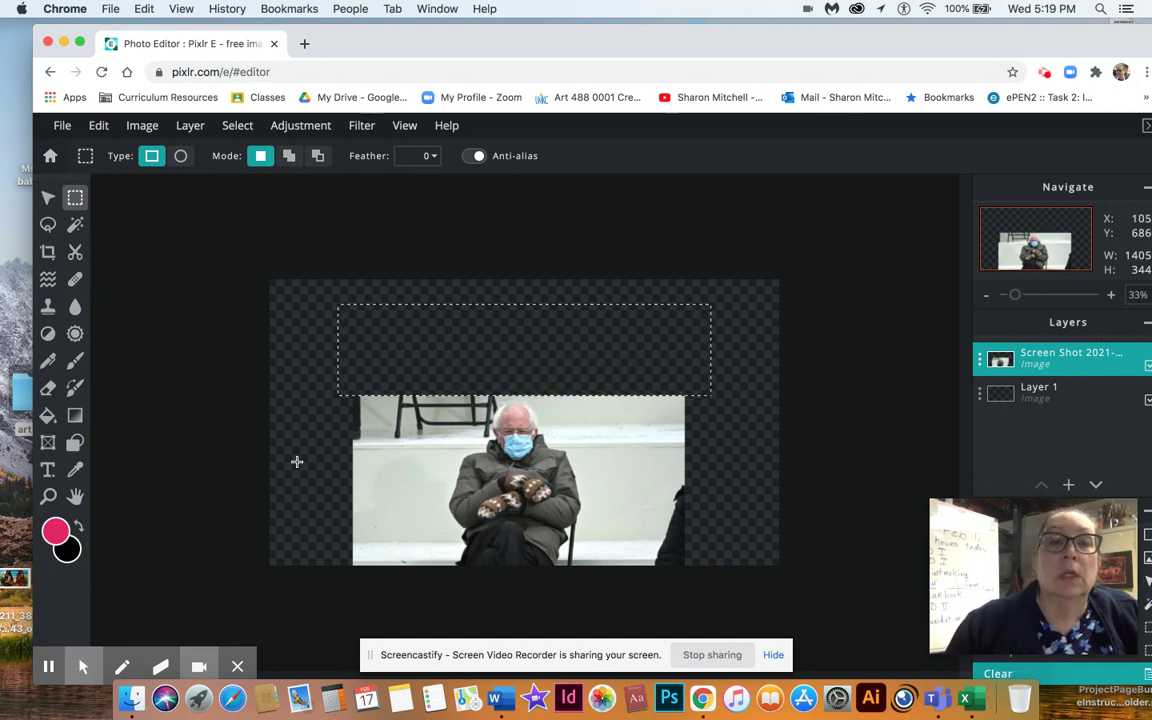
scroll(296, 461, down, 3)
scroll(296, 461, up, 4)
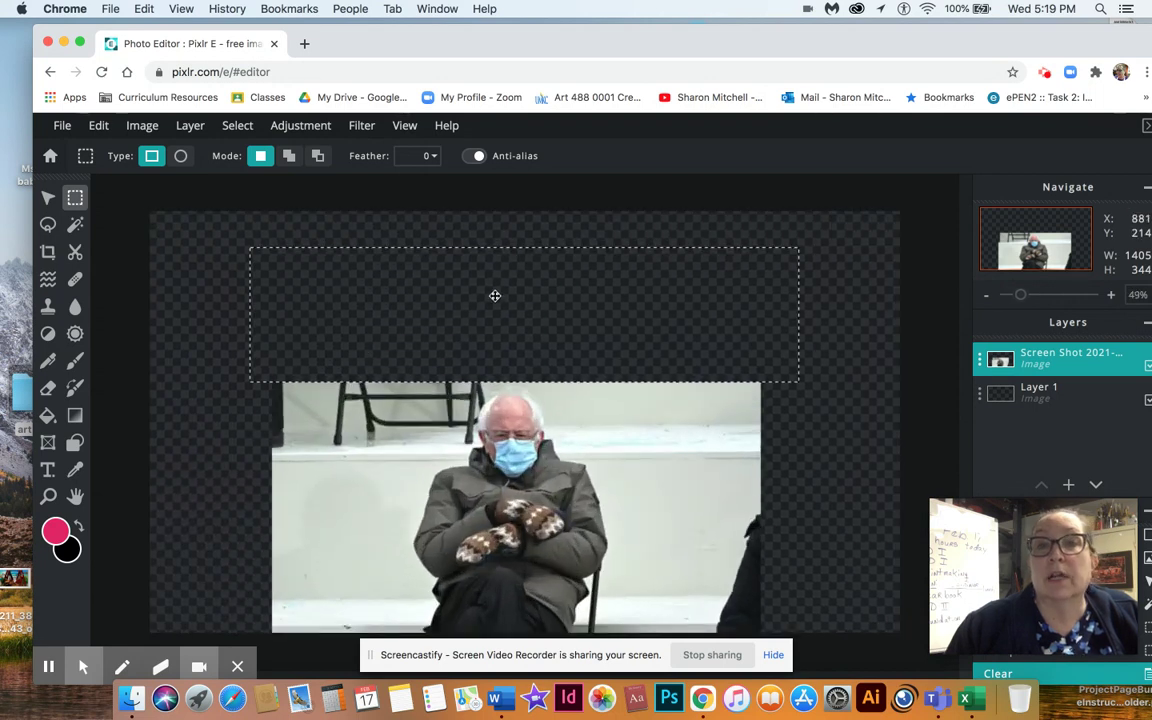
Deselect the cleared area and move the photo layer up to about X 420, Y 24
mouse_move(489, 288)
mouse_down()
mouse_move(427, 350)
mouse_move(422, 443)
mouse_move(558, 406)
mouse_move(504, 422)
mouse_move(509, 294)
mouse_move(494, 290)
mouse_up()
click(237, 125)
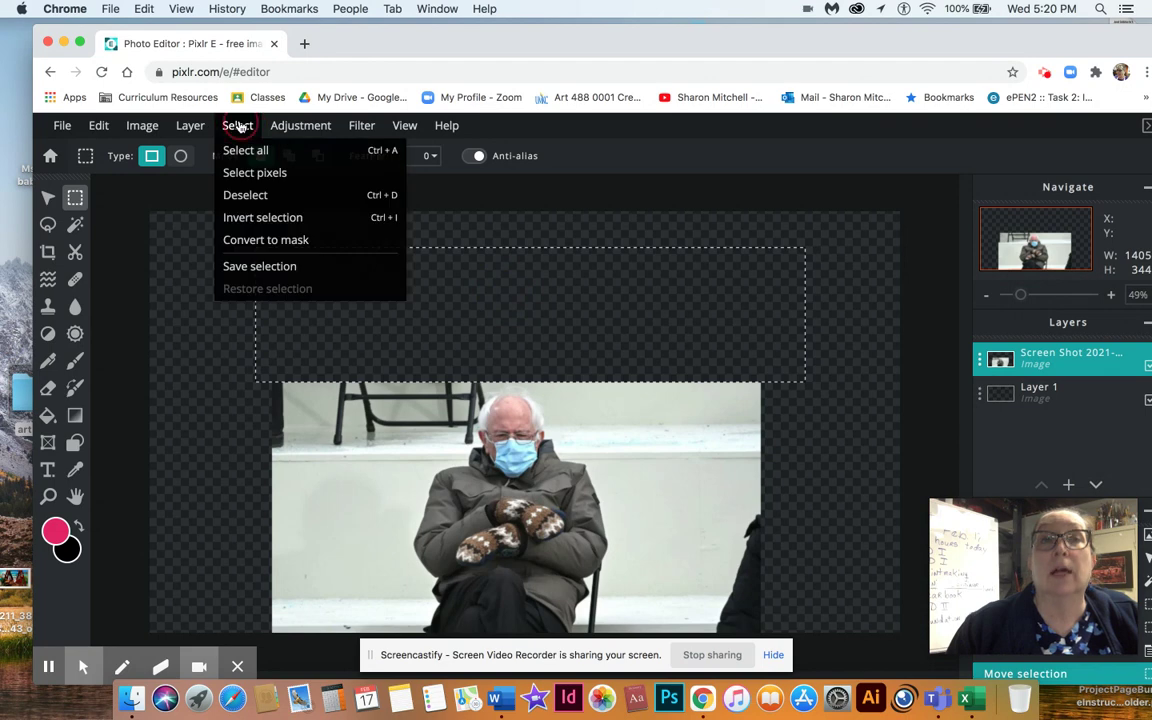
click(248, 194)
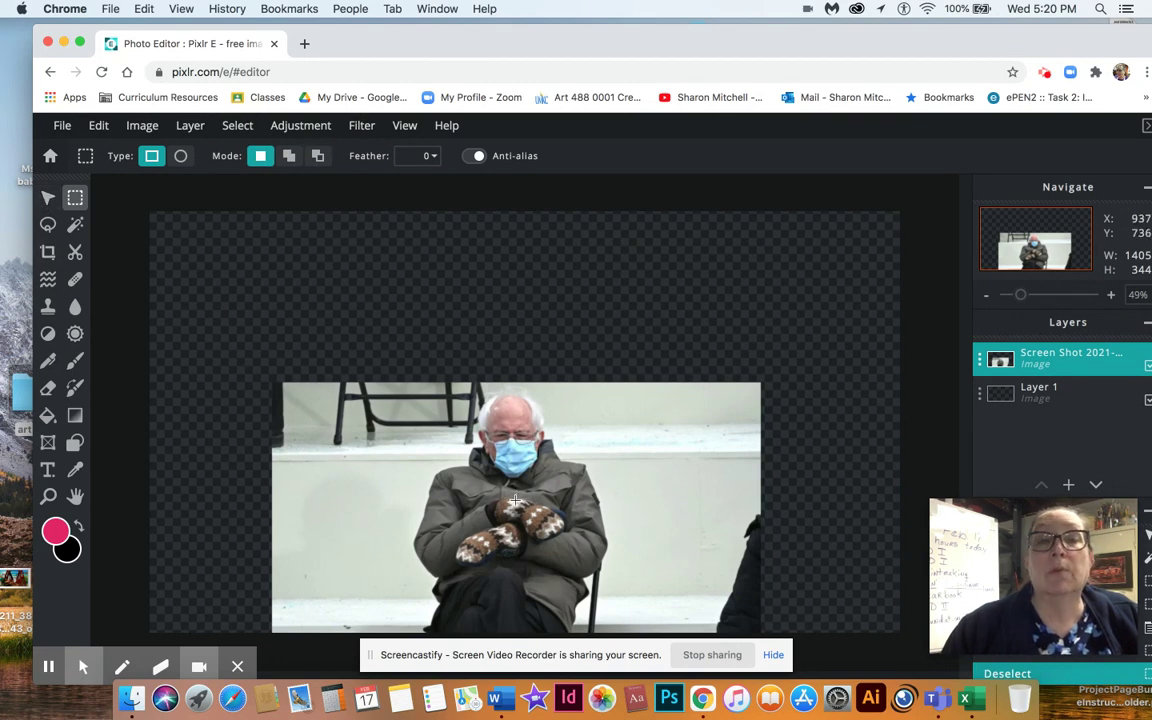
click(48, 199)
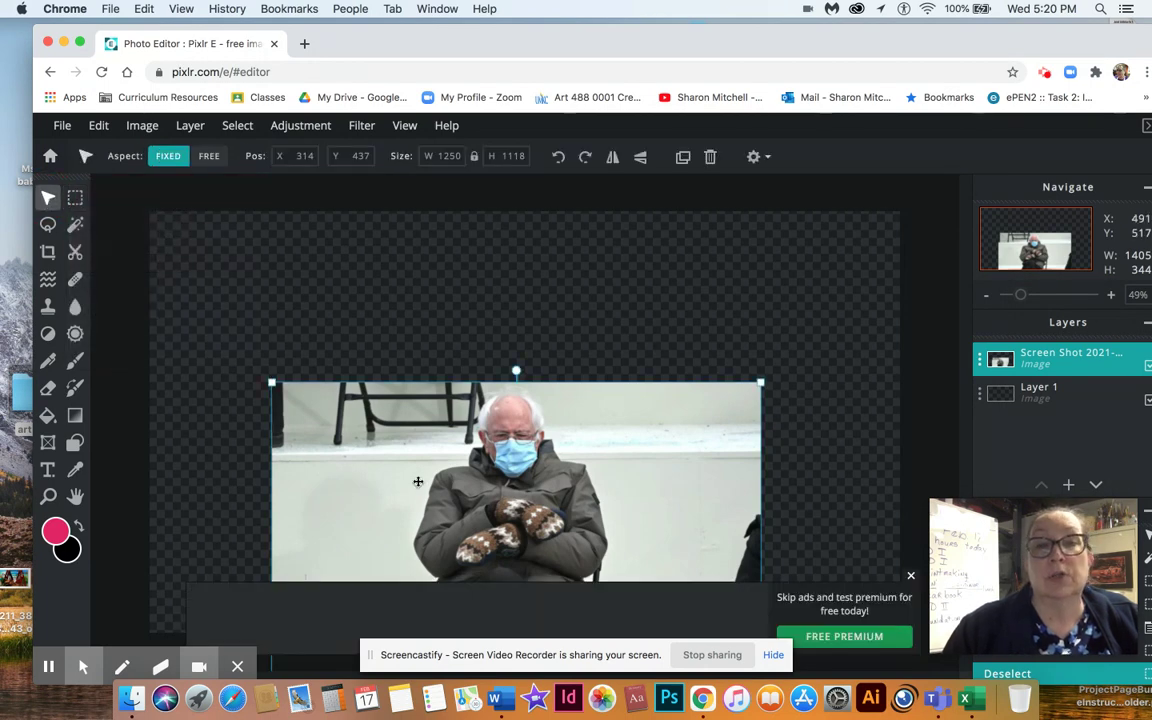
drag(515, 486, 558, 387)
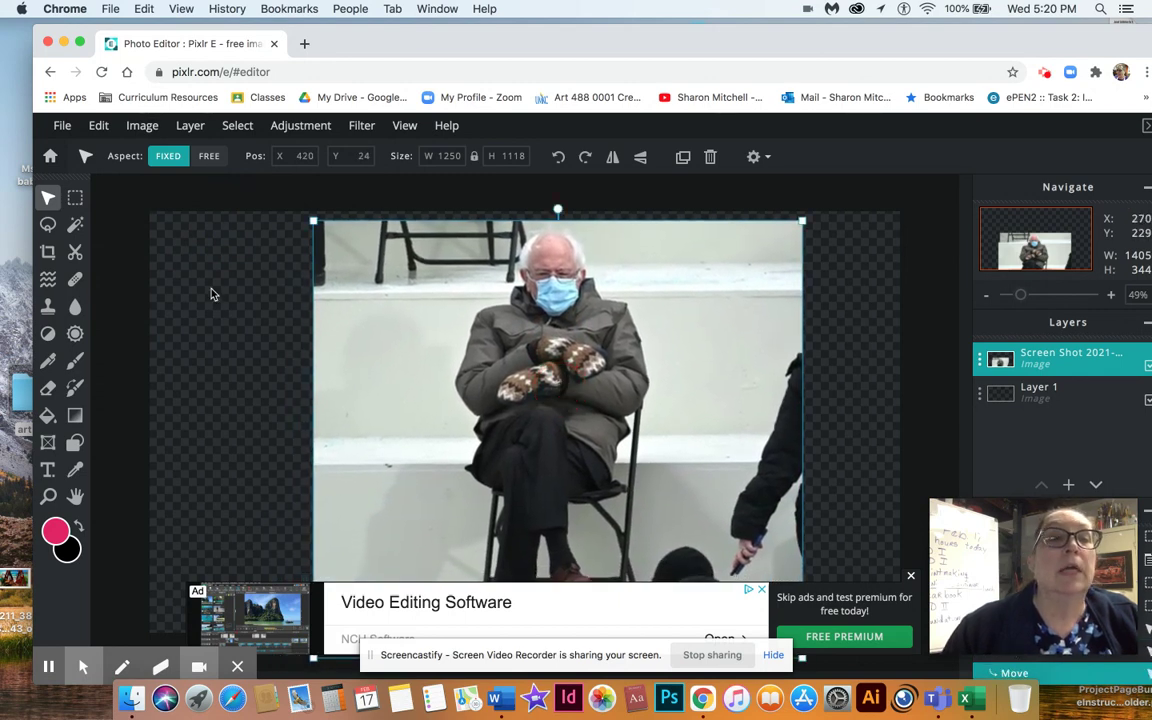
Clear rectangular marquee areas of about 384 x 895 px left and 459 x 1050 px right of the seated man
click(76, 197)
drag(297, 216, 448, 566)
key(Delete)
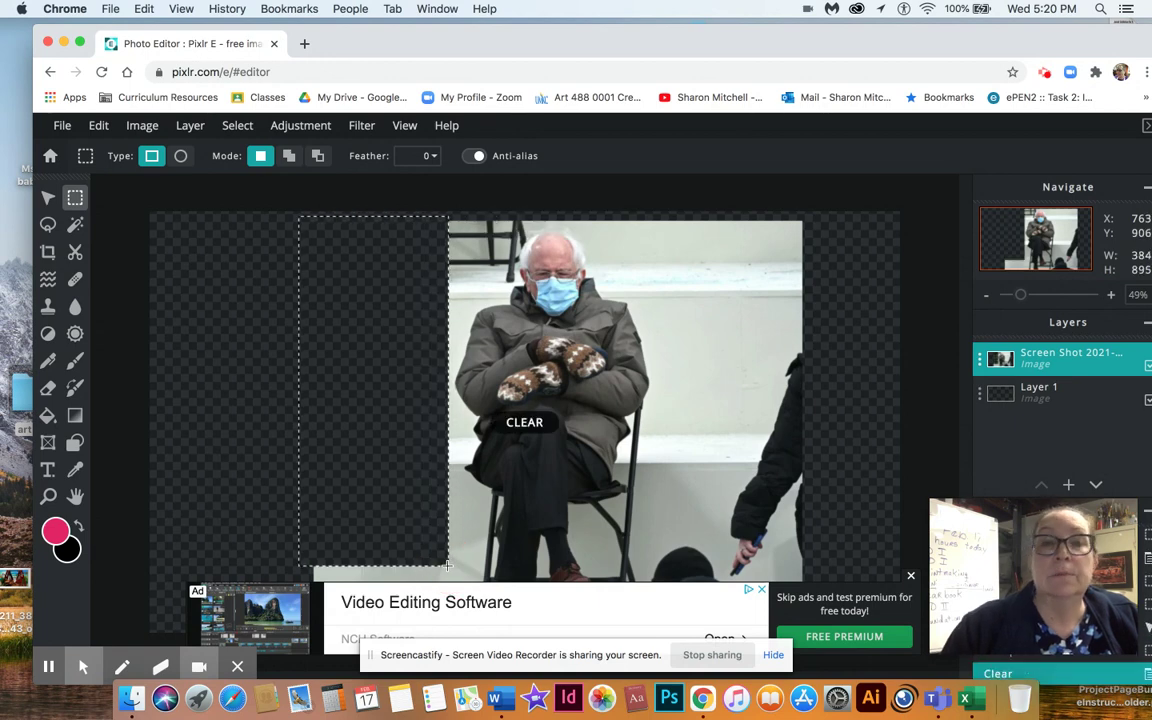
click(911, 574)
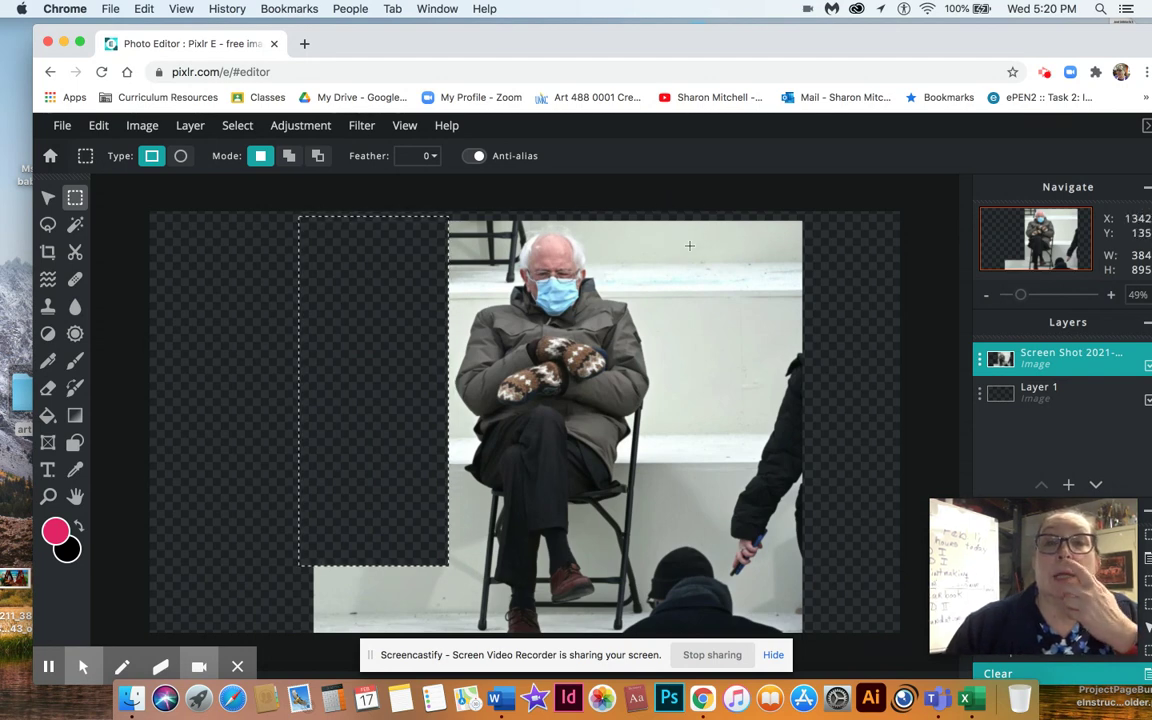
drag(654, 210, 834, 622)
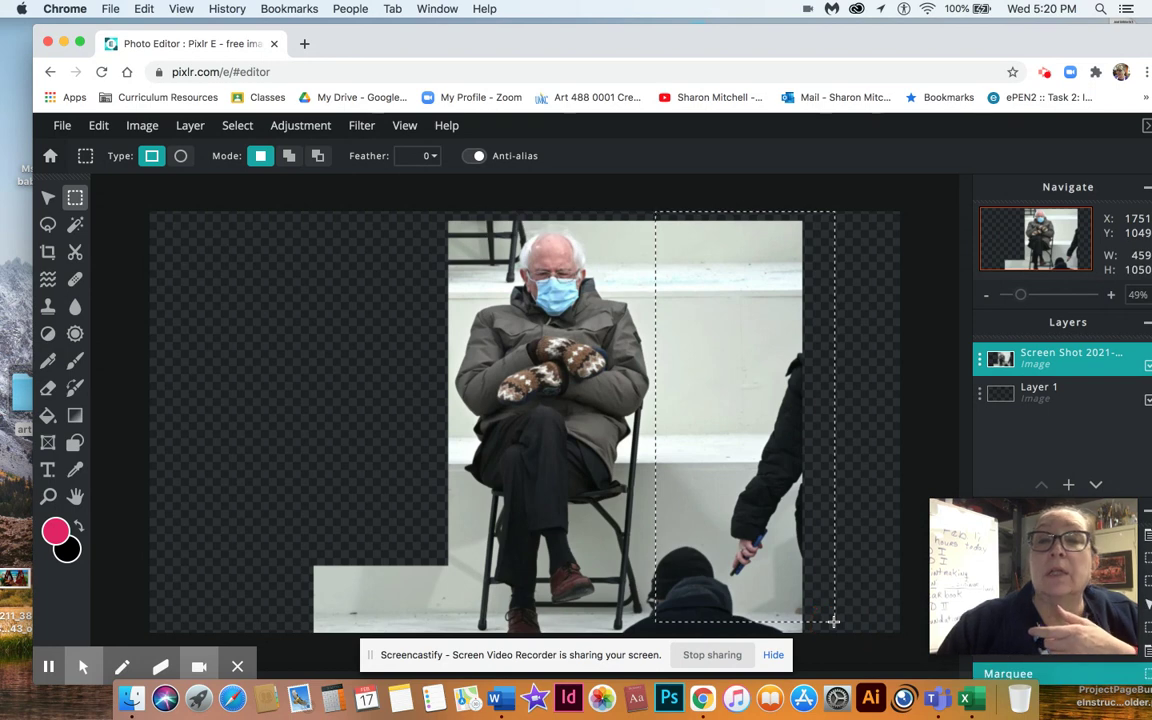
key(Delete)
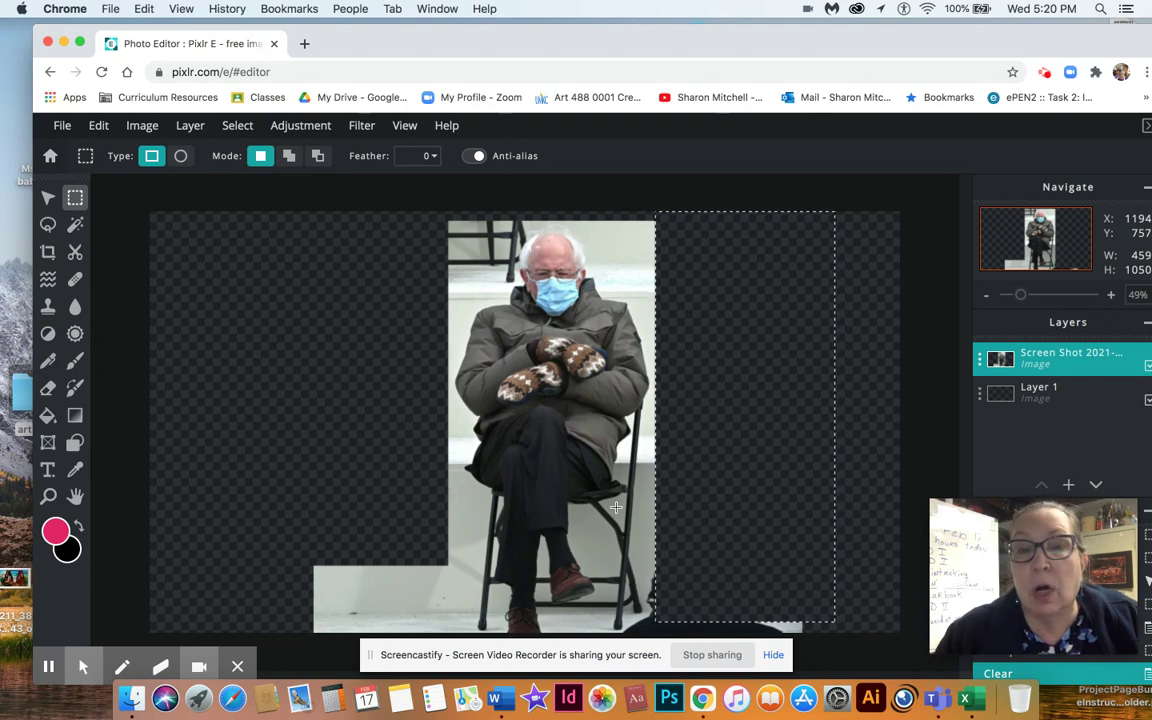
Deselect and move the photo layer up to about X 435, Y -347 so its lower edge is inside the canvas
scroll(616, 508, down, 5)
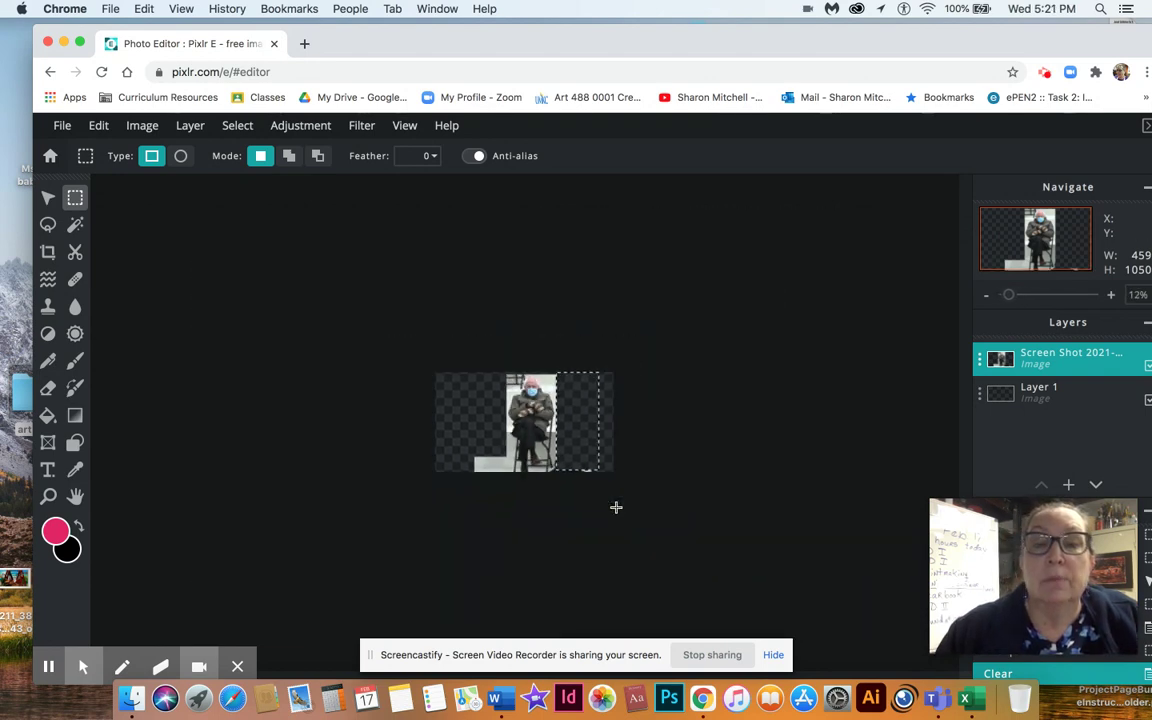
click(48, 197)
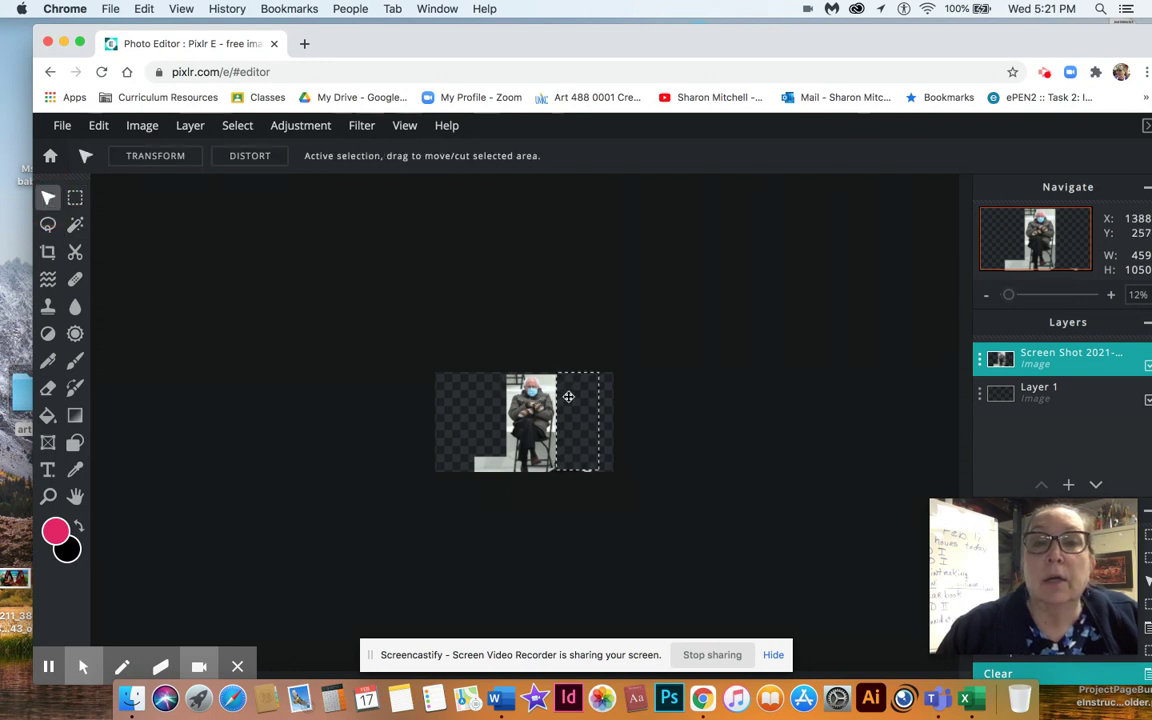
click(238, 127)
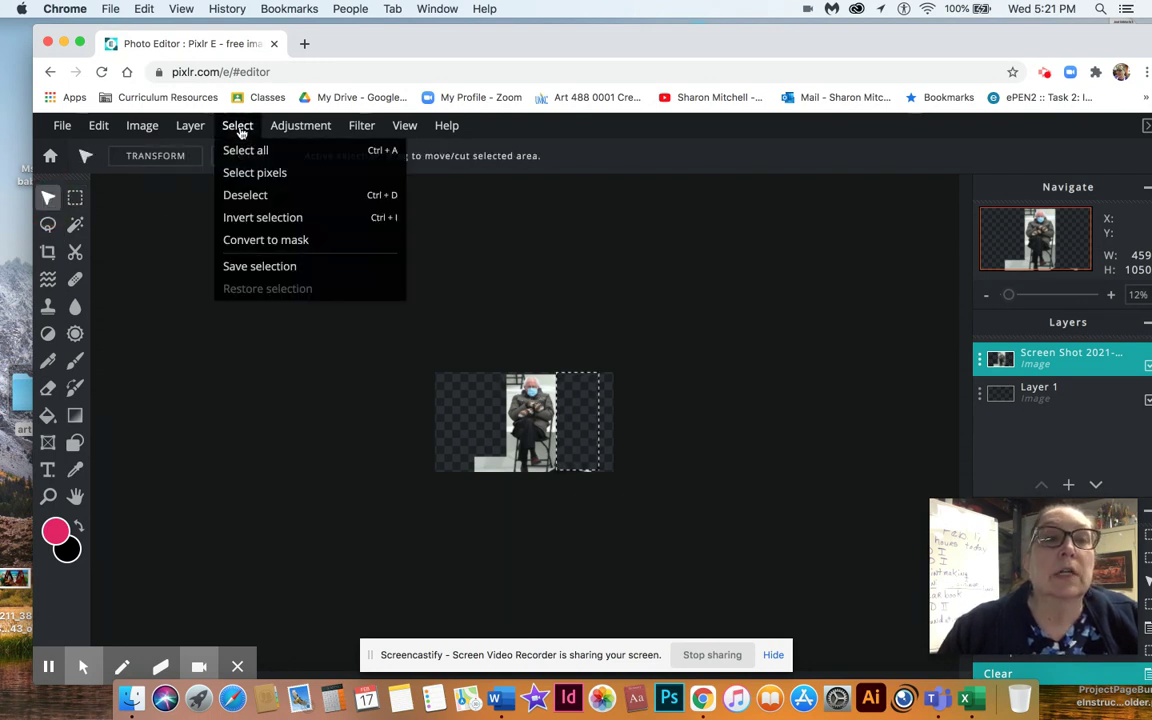
click(246, 195)
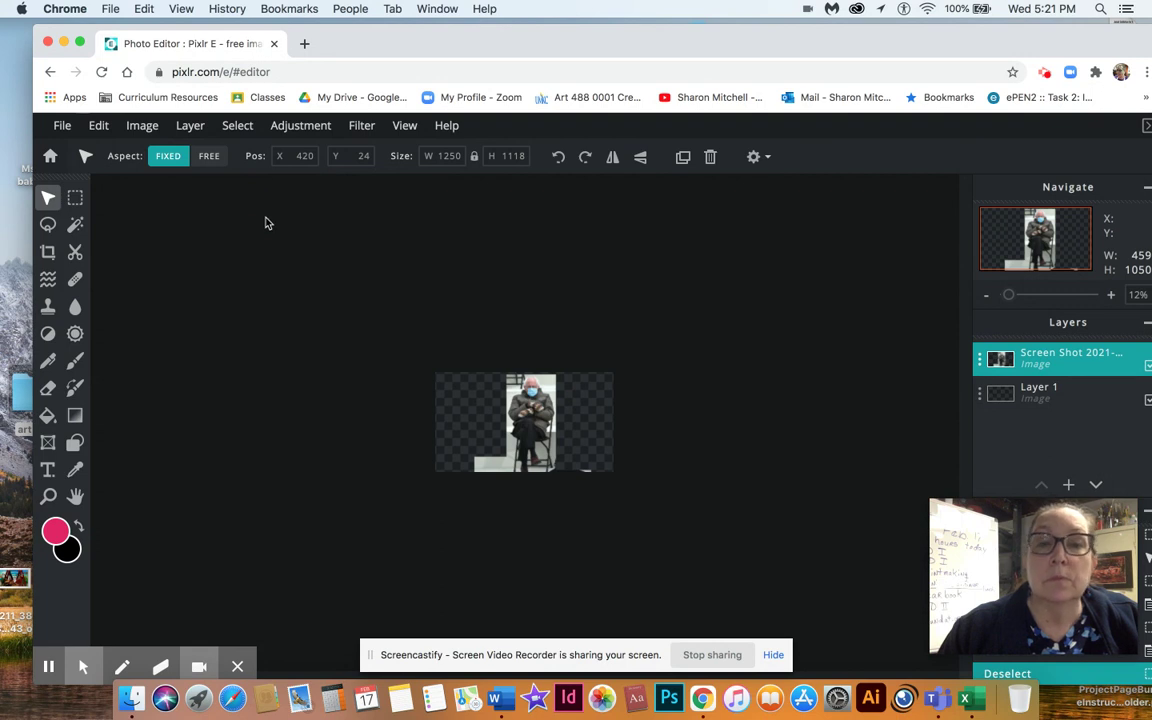
scroll(260, 215, up, 5)
drag(550, 383, 561, 290)
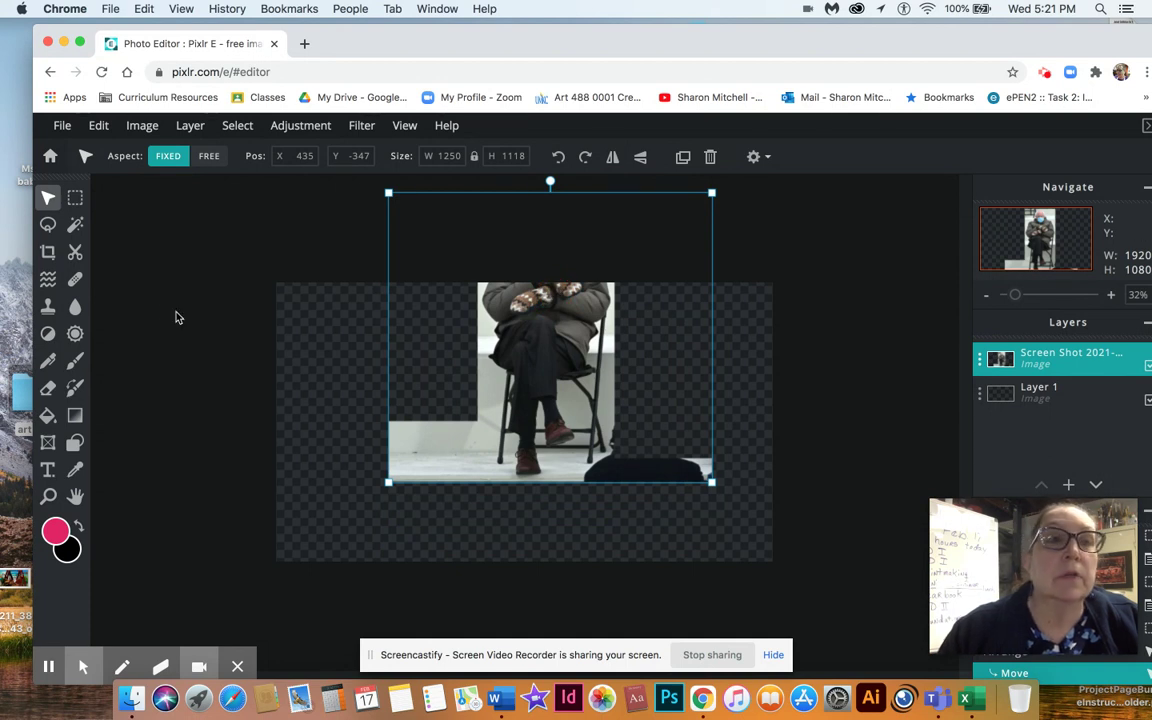
Clear rectangular marquee areas of about 480 x 409 px and 412 x 325 px over the background remnants left and right of the feet
click(75, 197)
click(370, 385)
drag(370, 385, 494, 490)
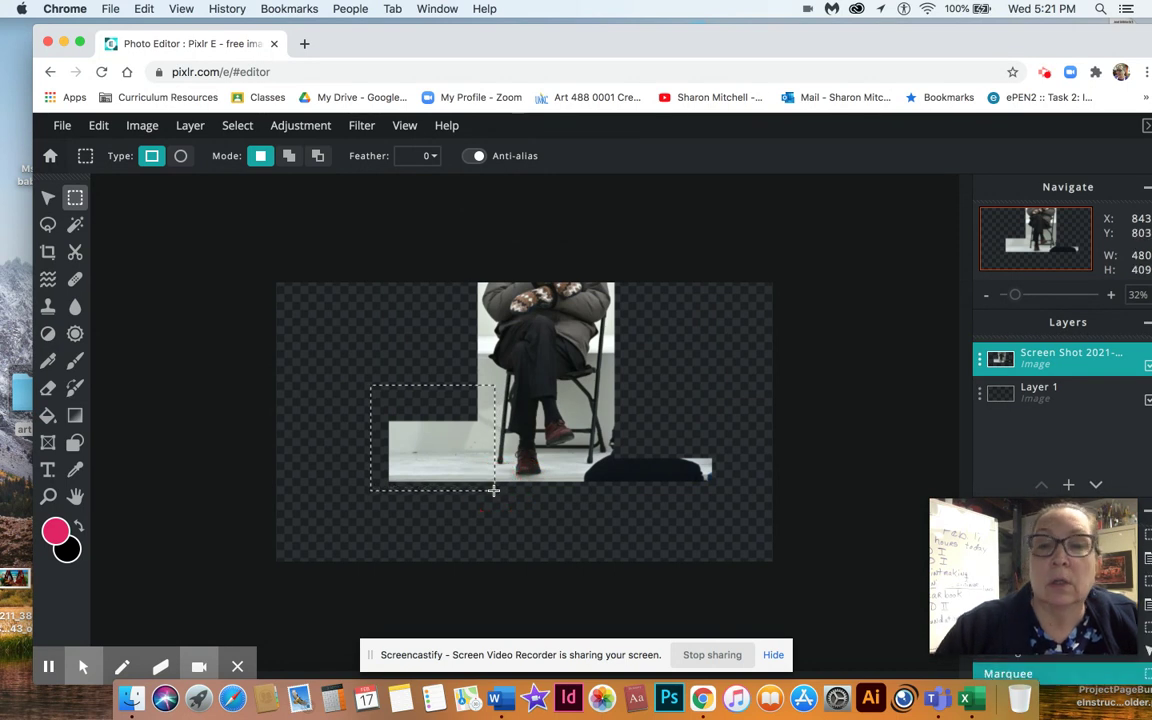
key(Delete)
drag(610, 418, 716, 501)
key(Delete)
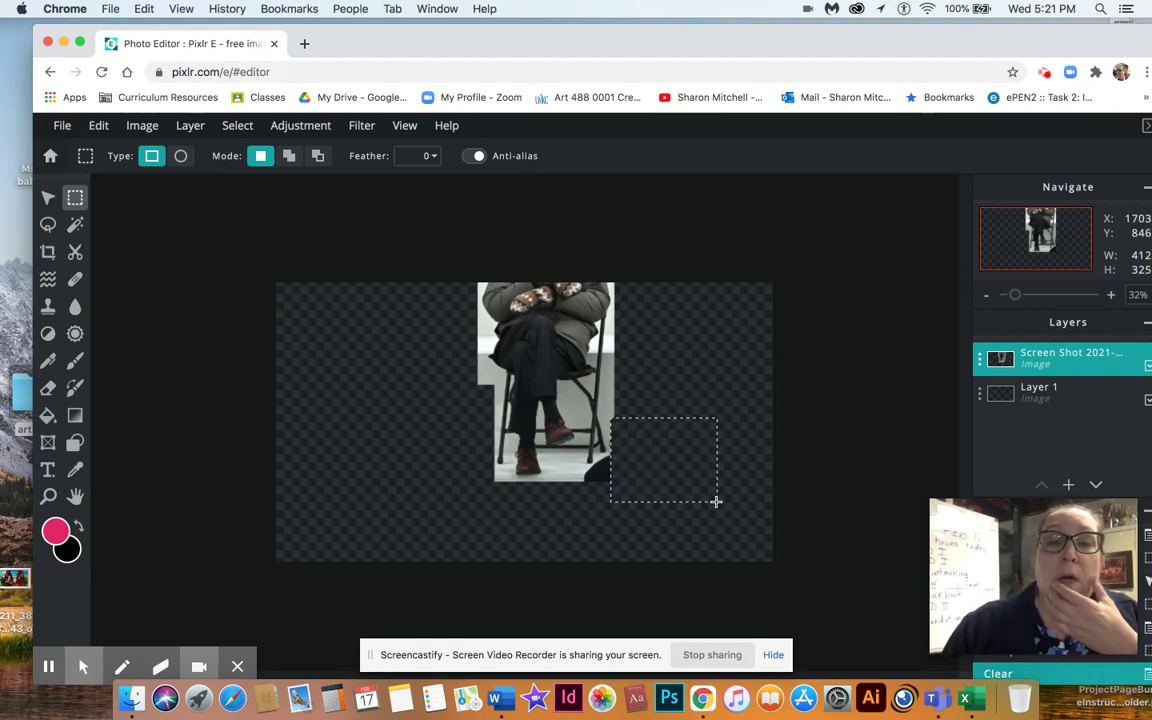
Deselect and move the photo layer down to about X 696, Y 84 so the man's head is inside the canvas
scroll(716, 501, up, 3)
scroll(715, 501, down, 4)
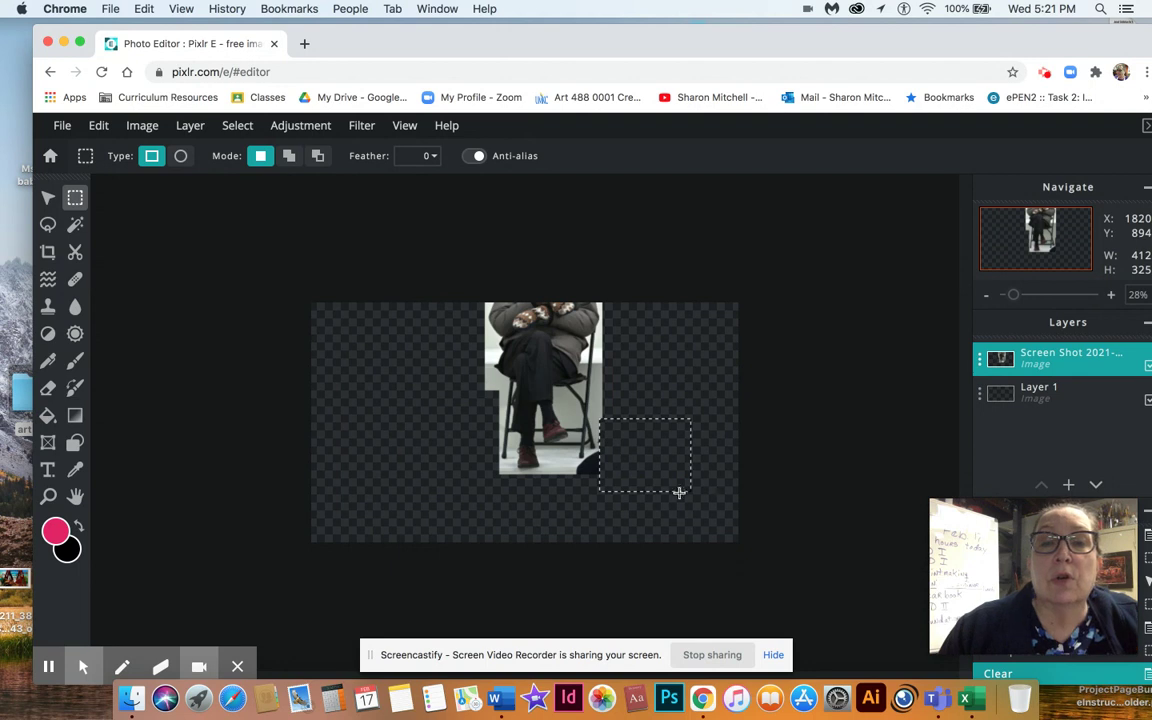
click(230, 128)
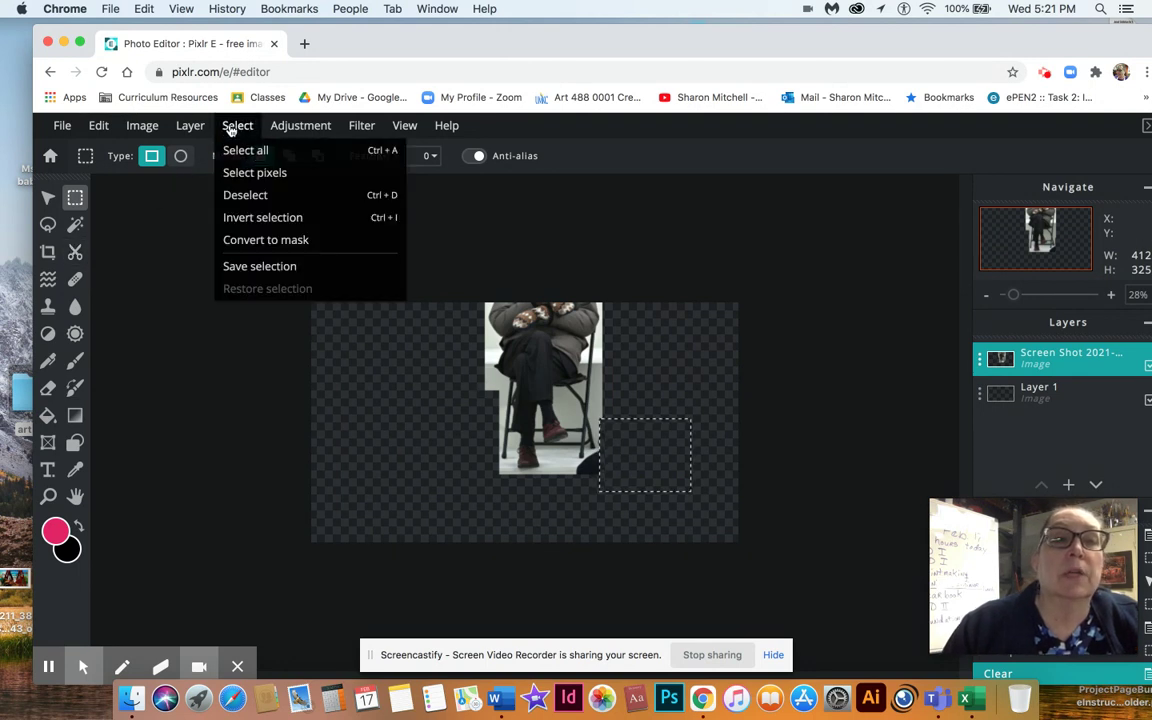
click(246, 194)
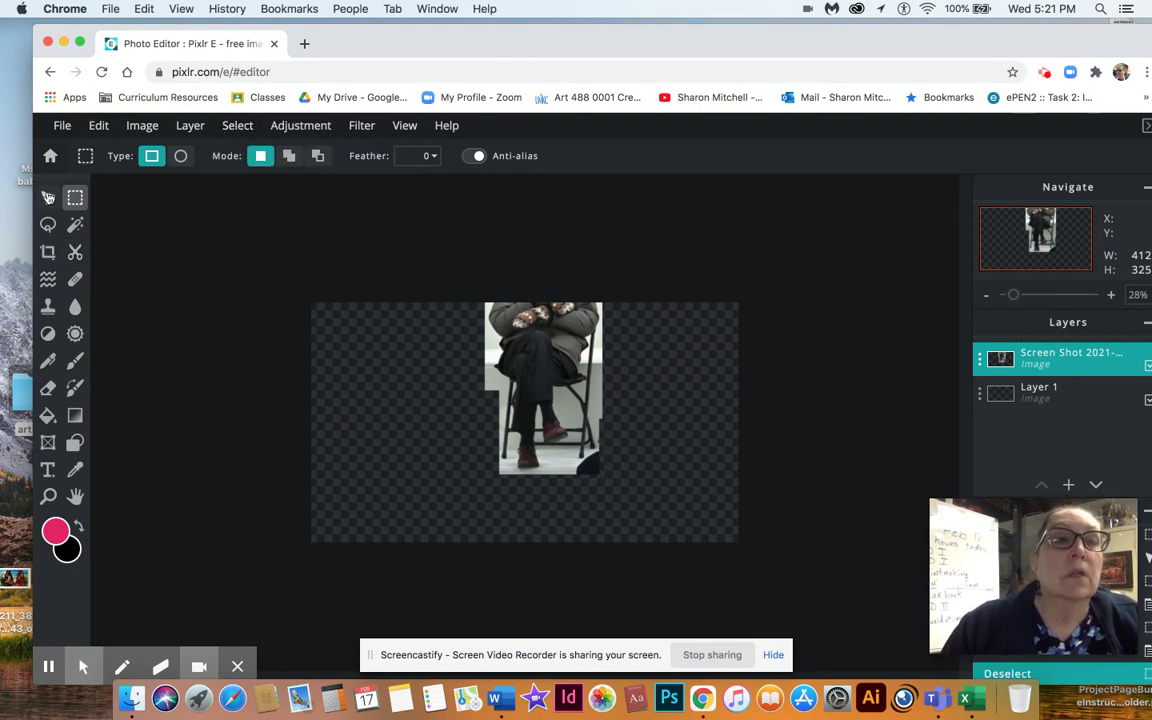
click(48, 198)
drag(550, 358, 533, 452)
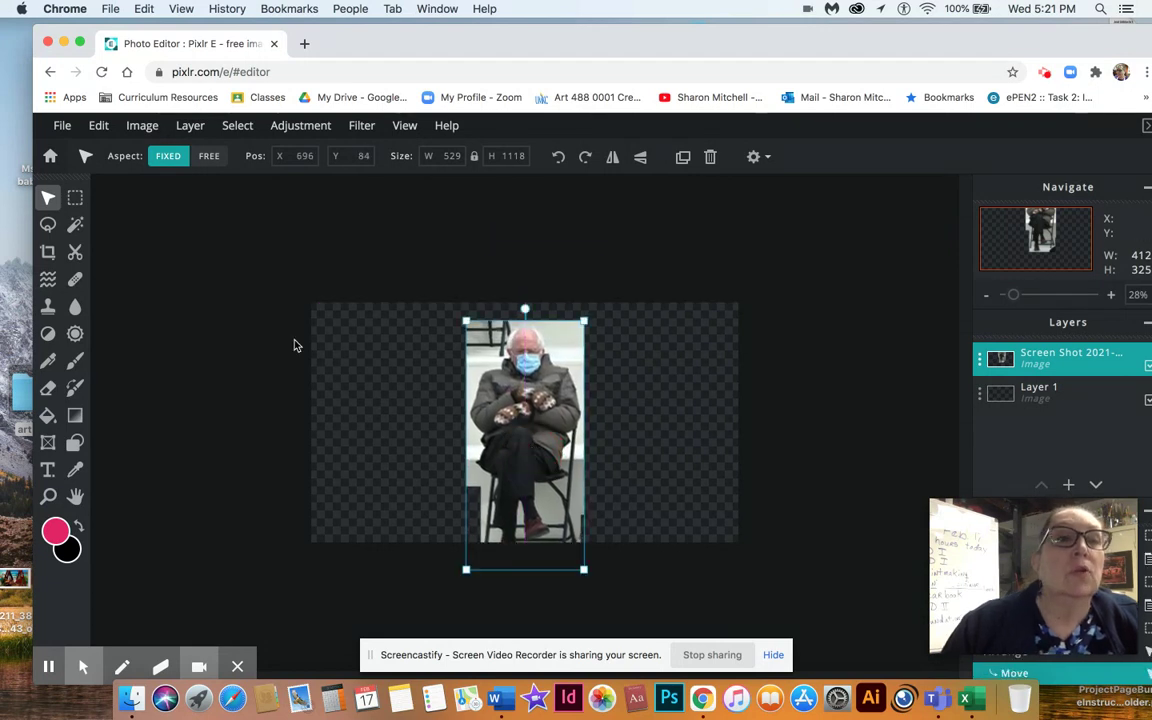
click(48, 226)
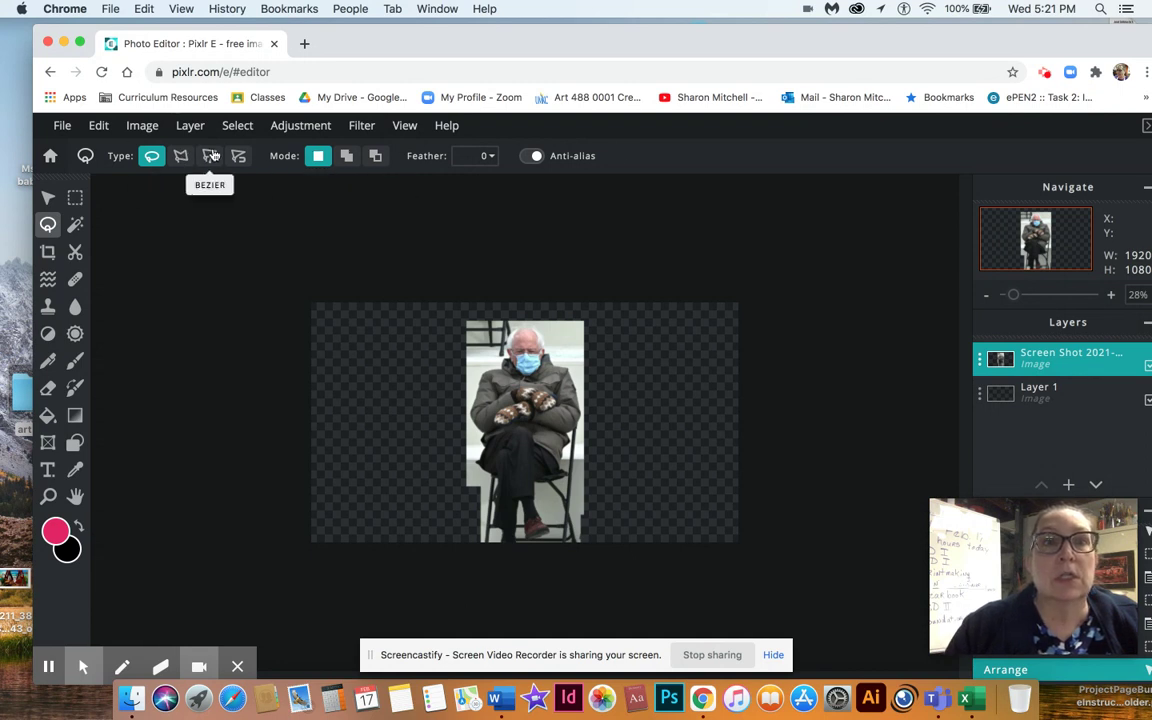
click(74, 309)
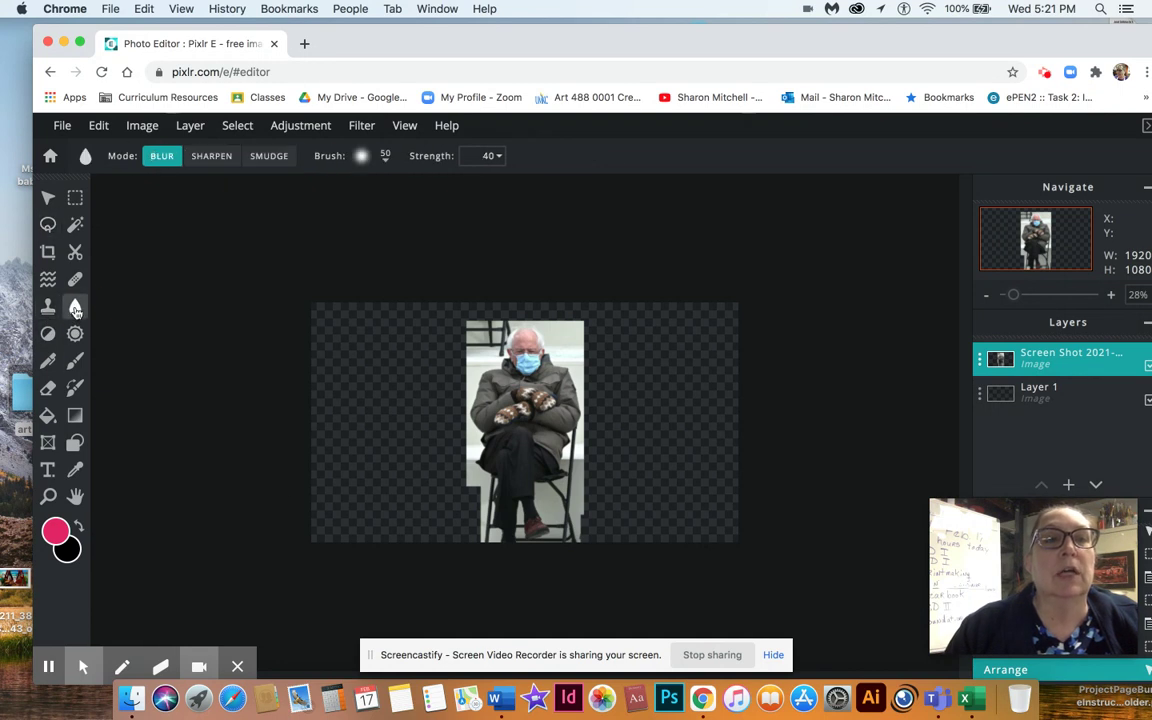
click(75, 225)
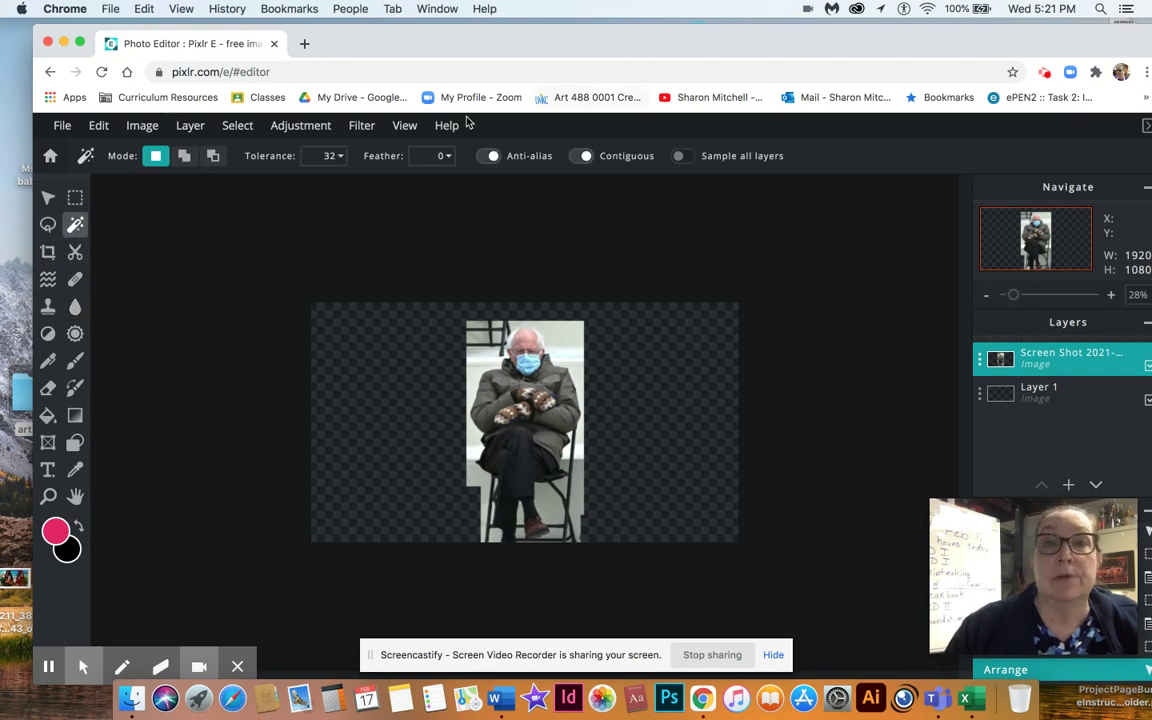
Clear a freehand lasso selection of about 241 x 255 px over the photo's upper-right corner, beside the man's head
click(48, 226)
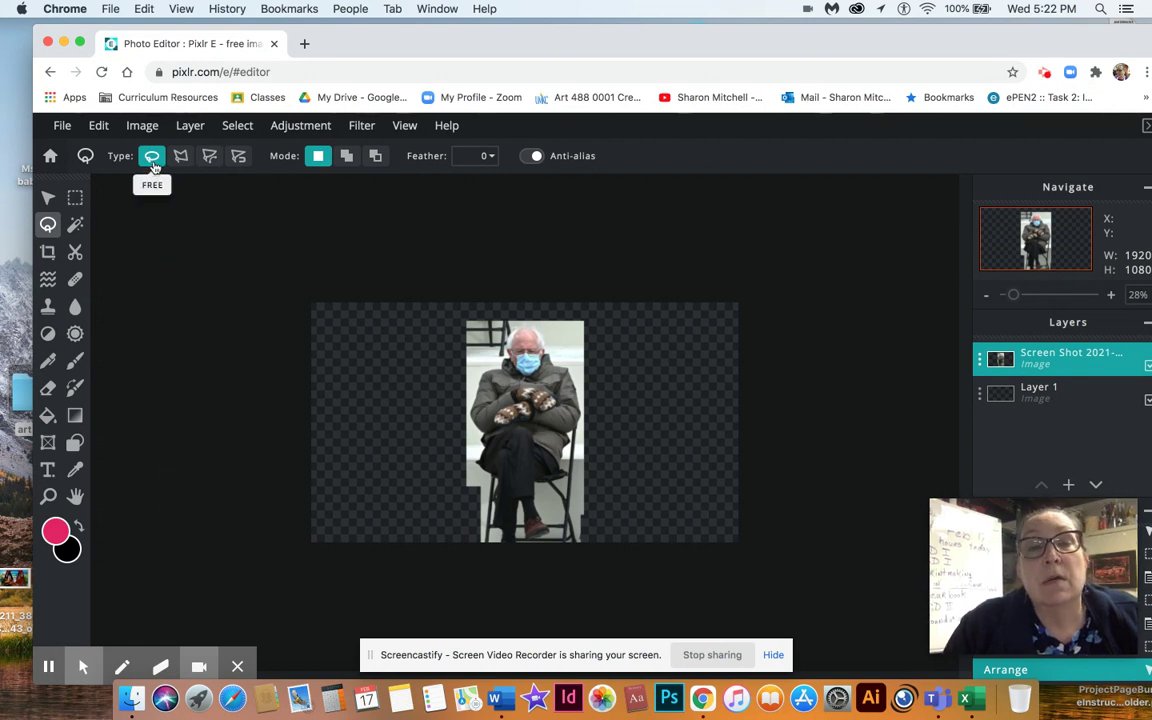
click(600, 316)
mouse_move(600, 316)
mouse_down()
mouse_move(568, 311)
mouse_move(555, 324)
mouse_move(552, 341)
mouse_move(583, 367)
mouse_move(599, 362)
mouse_move(603, 340)
mouse_move(592, 314)
mouse_up()
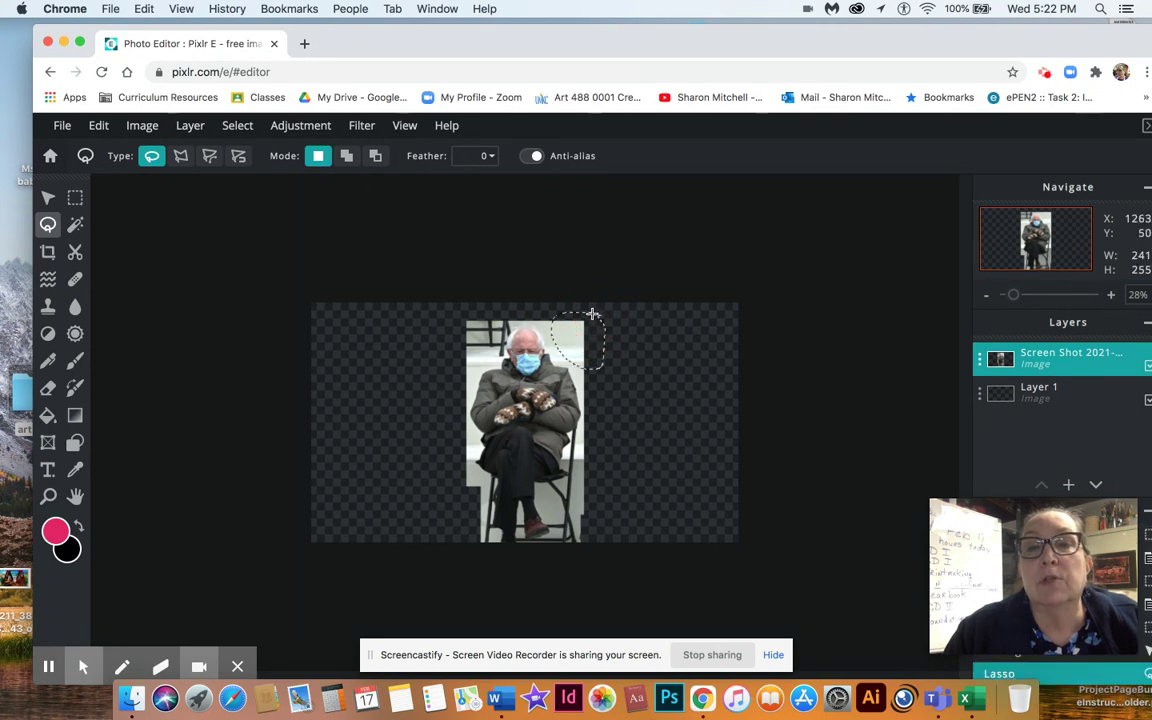
key(Delete)
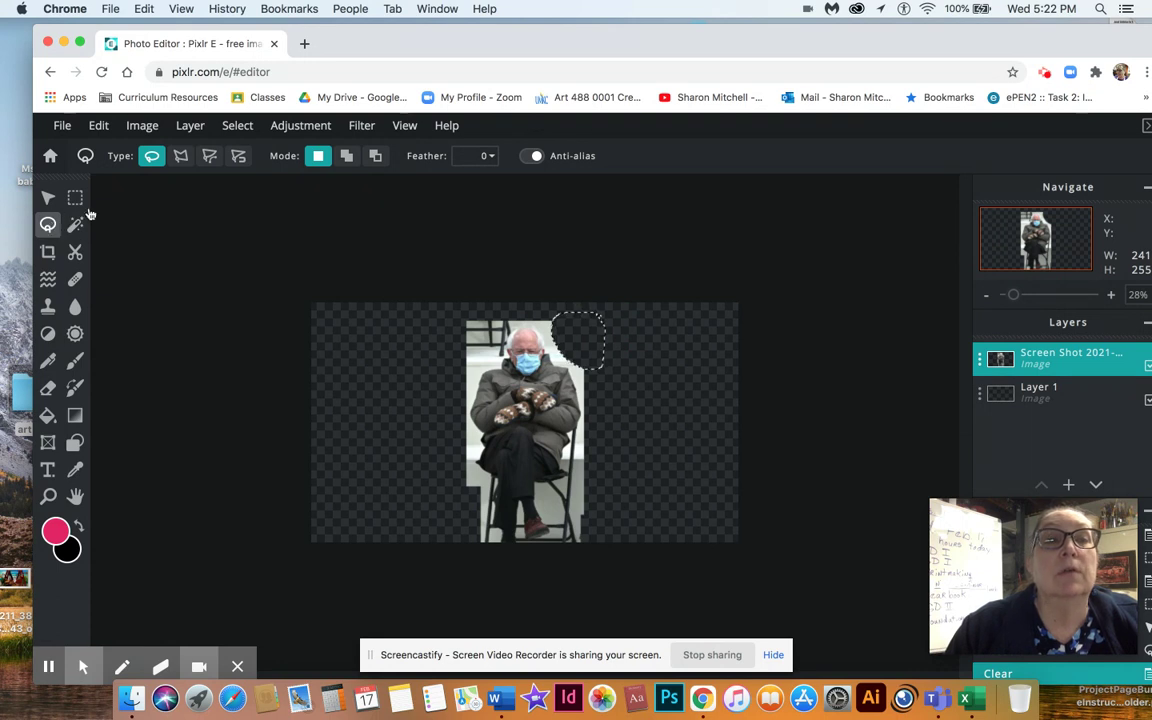
Set the Lasso to its polygonal type and deselect the cleared corner area
click(182, 156)
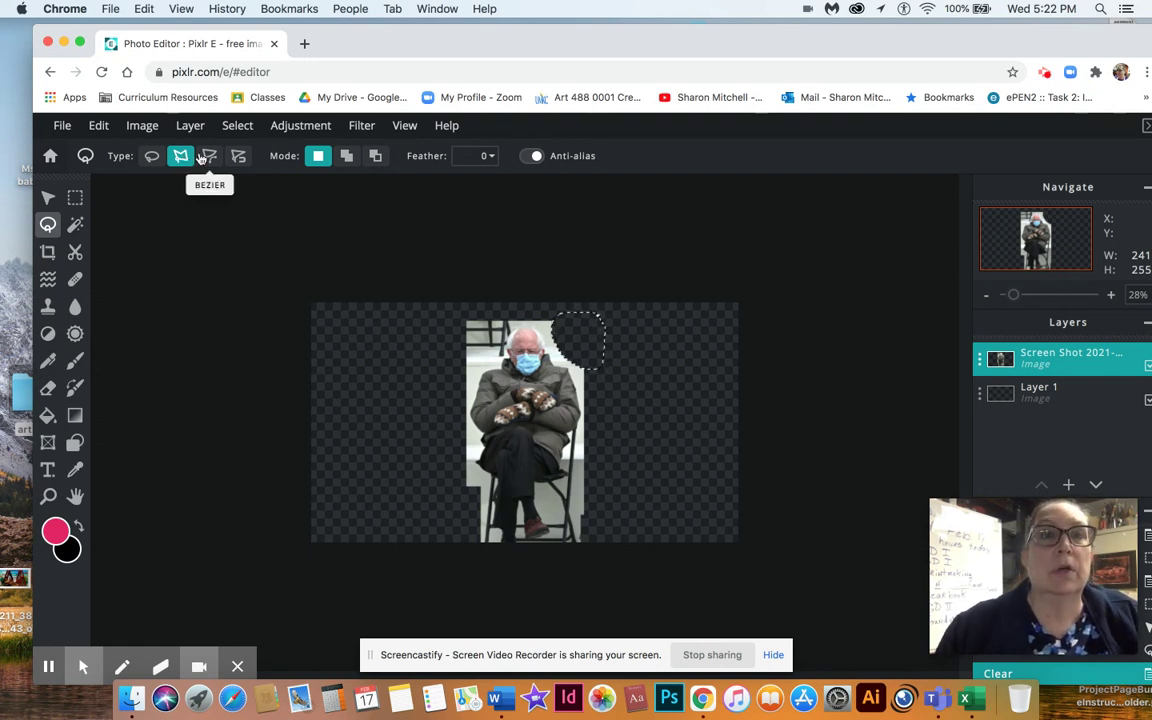
click(237, 129)
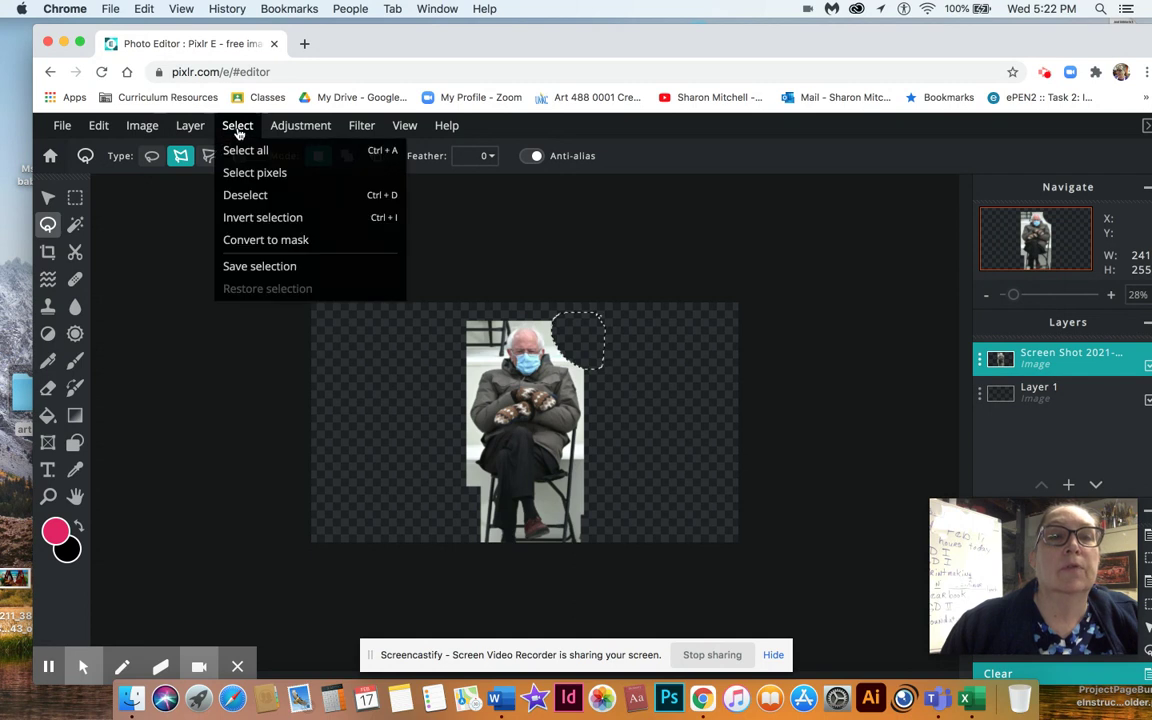
click(244, 204)
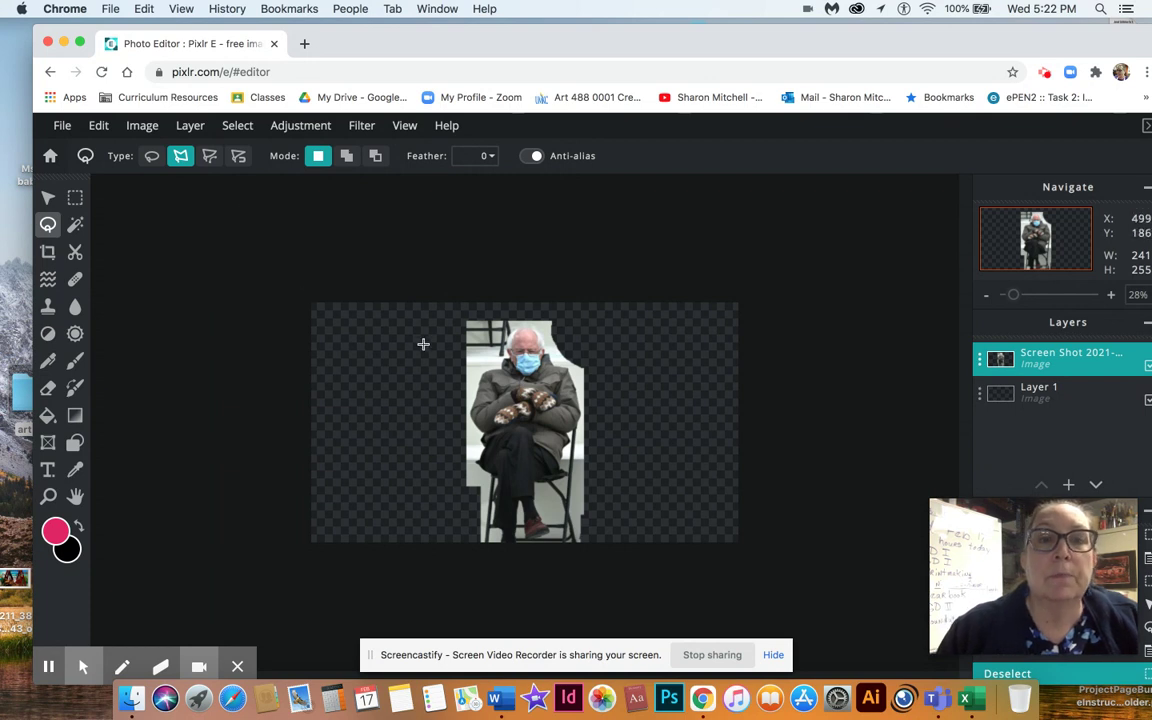
Outline the background right of the man's head and above his shoulder with a polygonal lasso selection of about 238 x 238 px
key(ctrl+1)
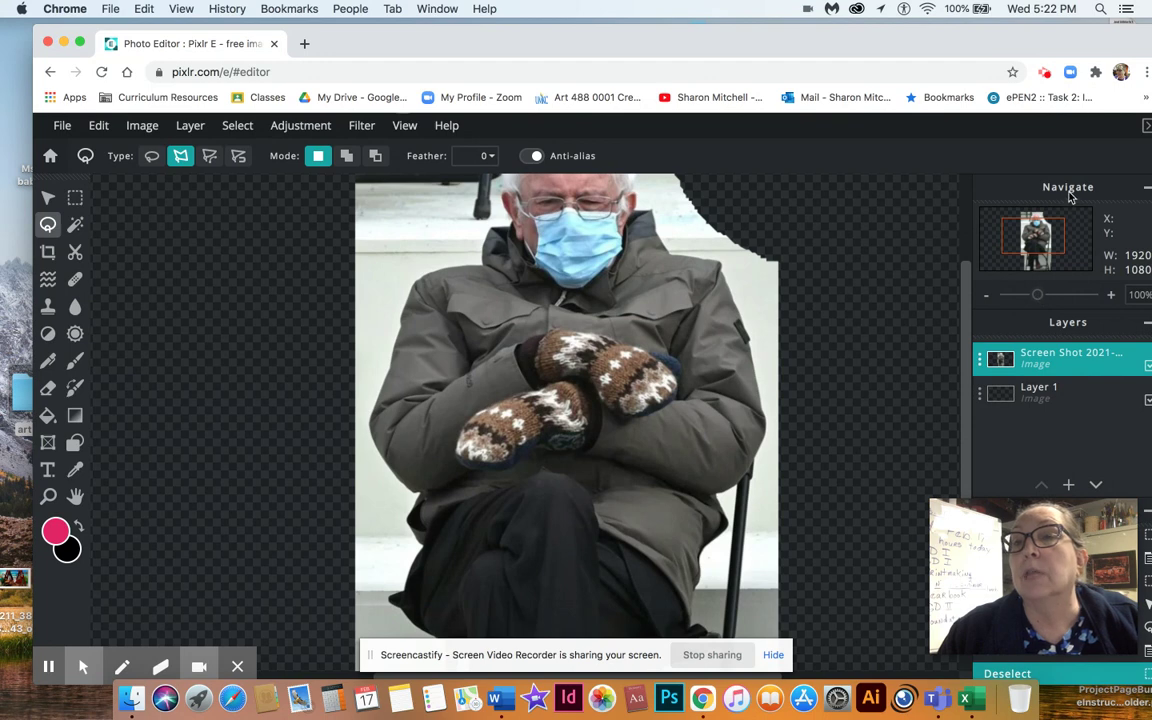
mouse_move(1038, 301)
mouse_down()
mouse_move(1028, 298)
mouse_move(1038, 302)
mouse_up()
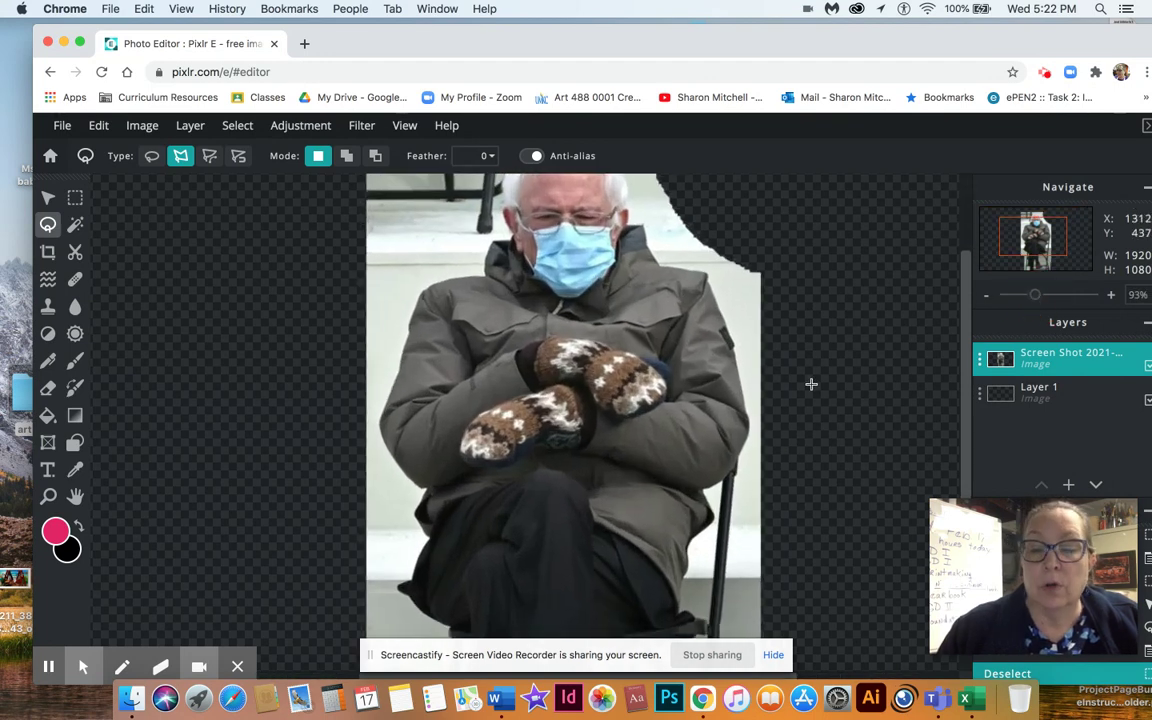
scroll(700, 390, up, 2)
scroll(749, 412, up, 2)
scroll(749, 412, down, 5)
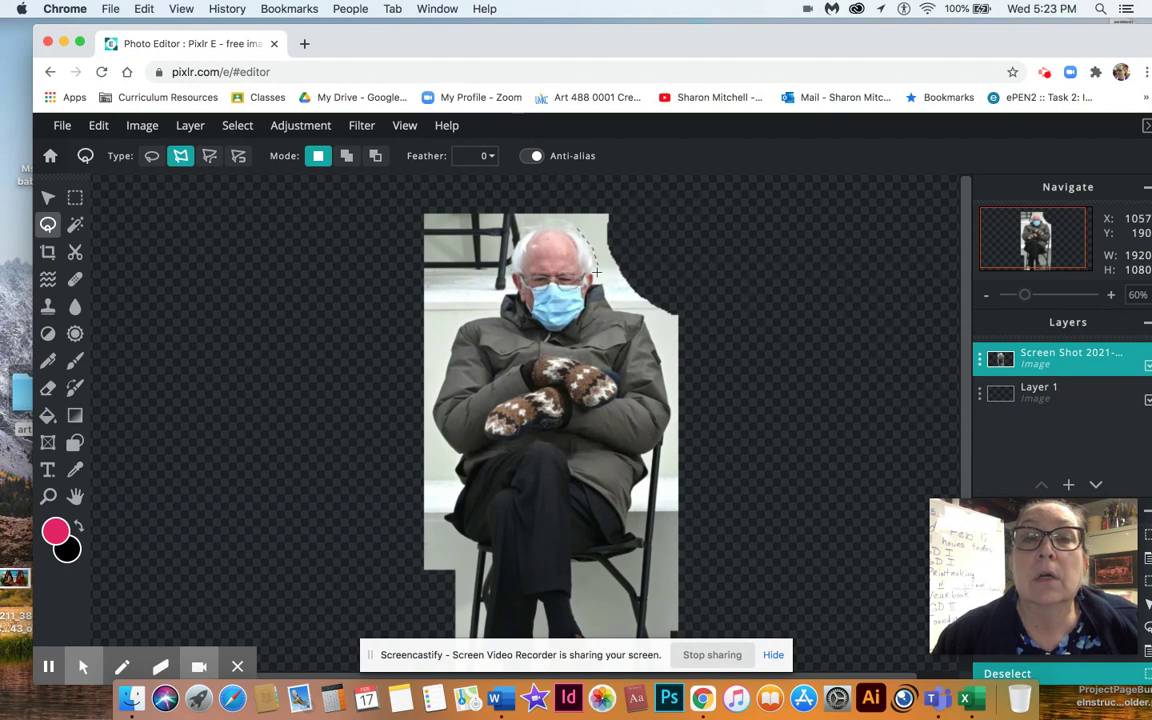
click(596, 282)
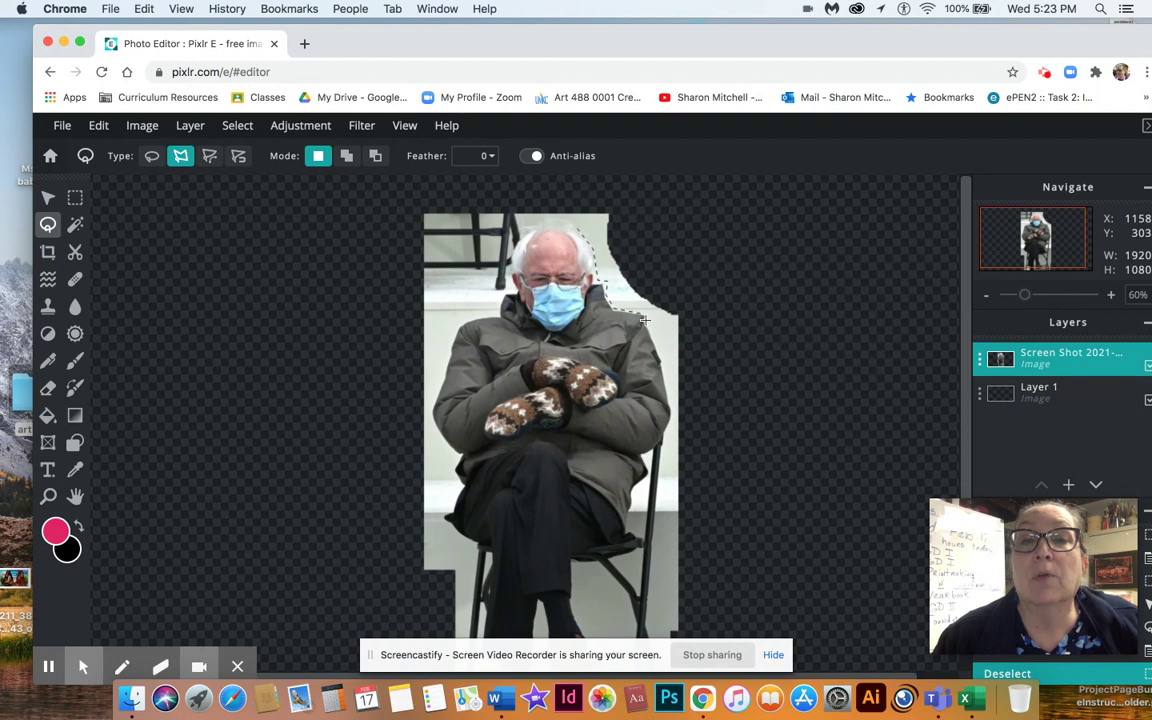
click(687, 319)
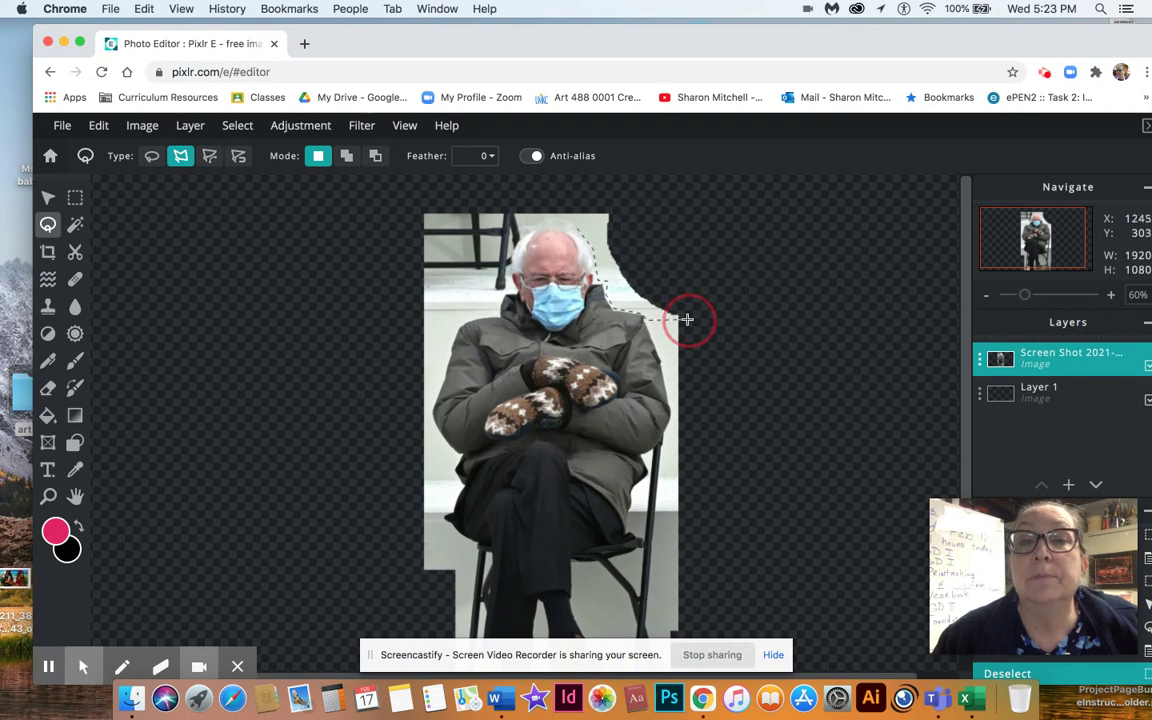
click(630, 206)
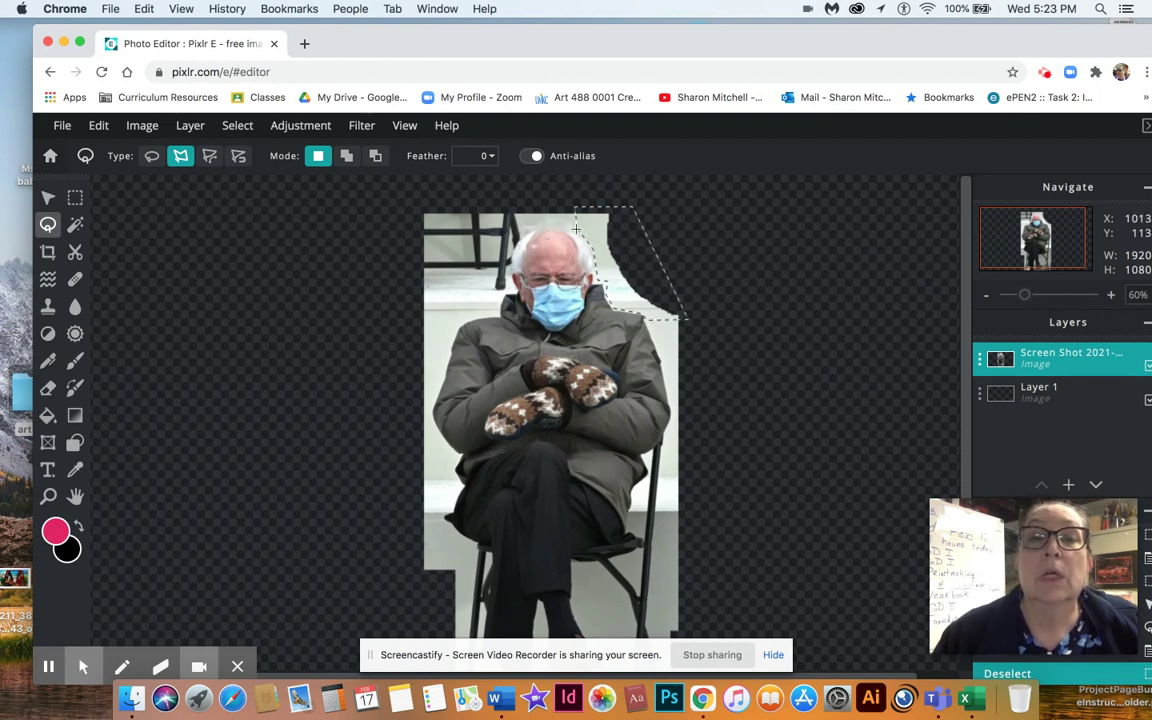
click(577, 232)
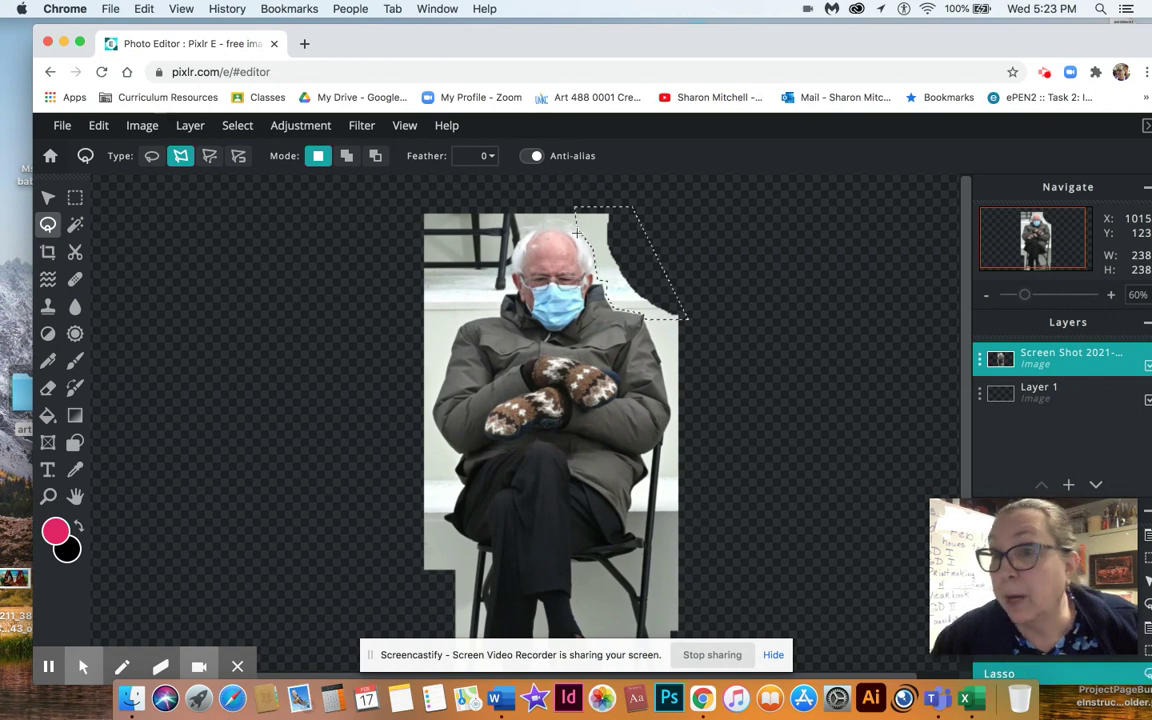
Clear the selected background beside the man's head and above his shoulder, and deselect it
key(Delete)
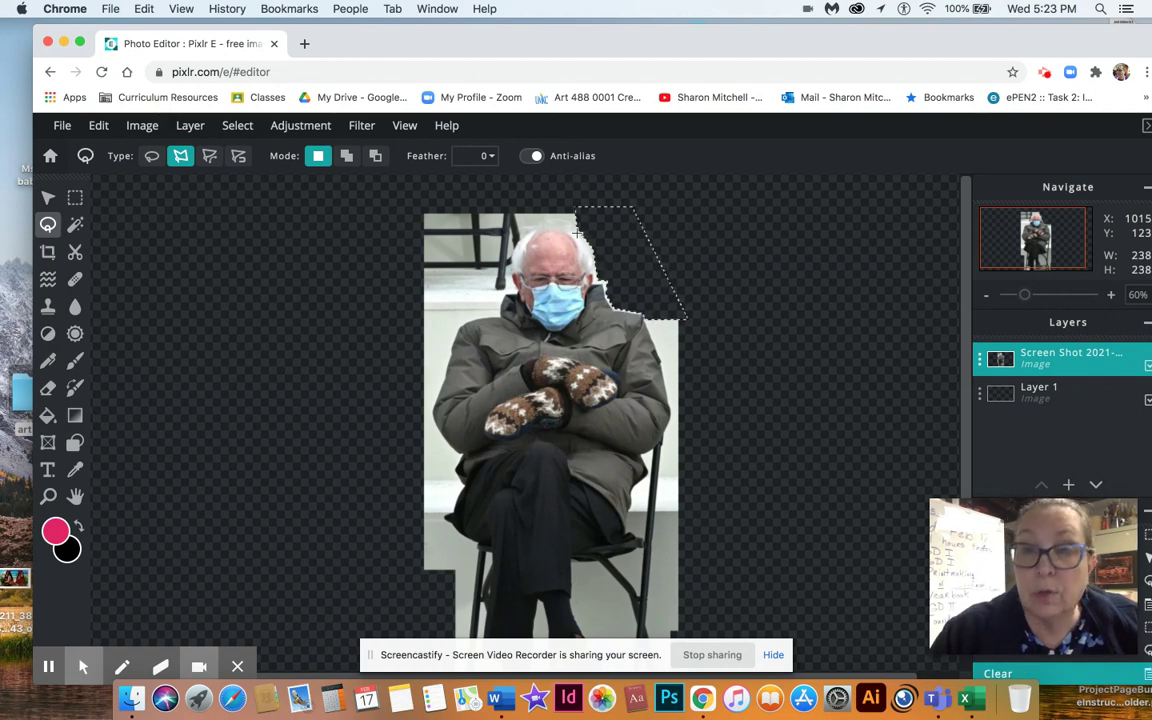
click(242, 128)
click(245, 195)
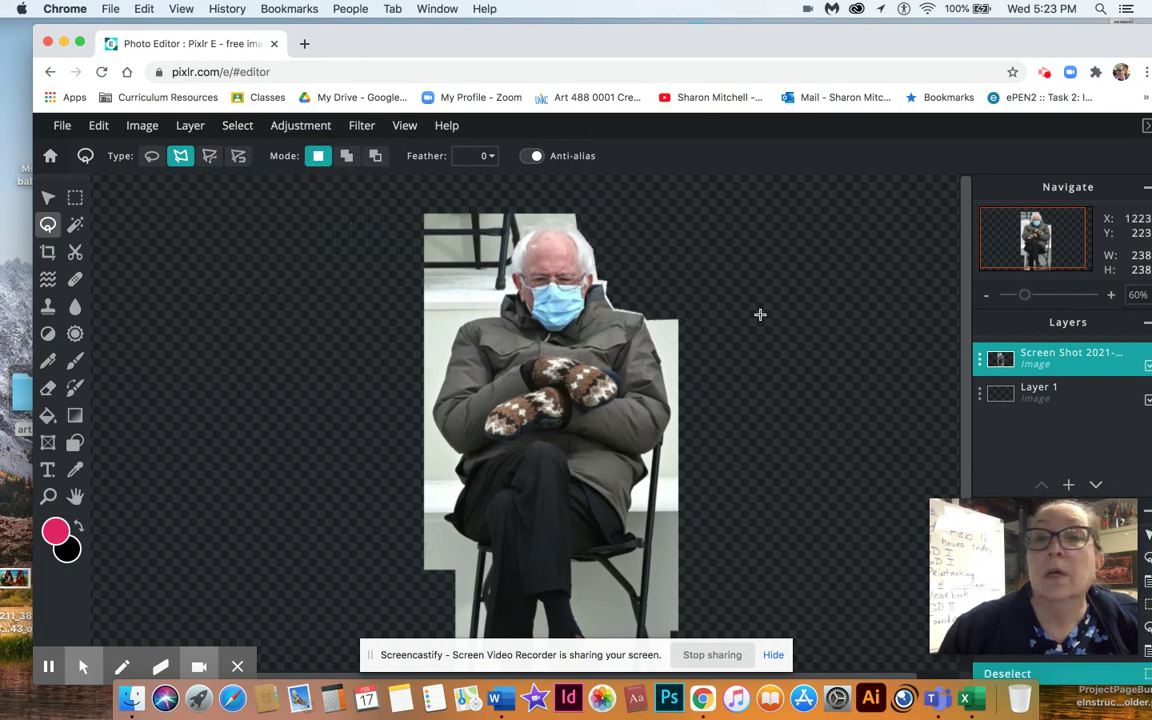
Outline the background strip along the outer edge of the photo's right-hand sleeve with a polygonal lasso selection of about 47 x 154 px
scroll(578, 352, up, 5)
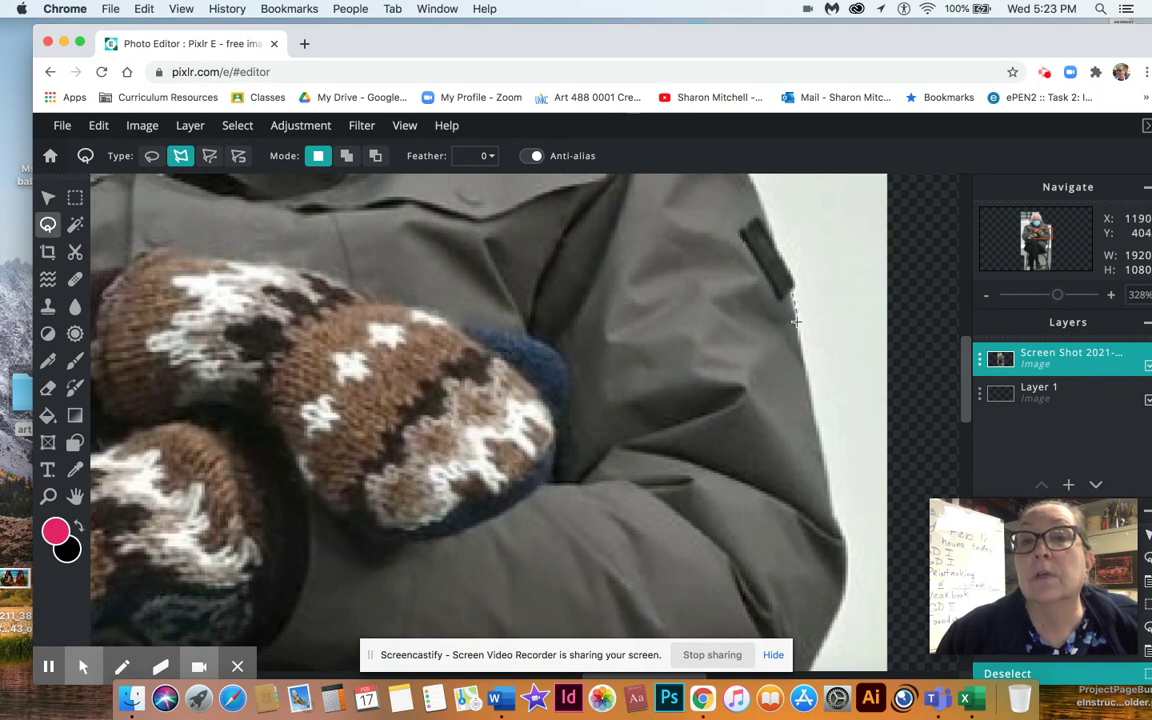
click(808, 381)
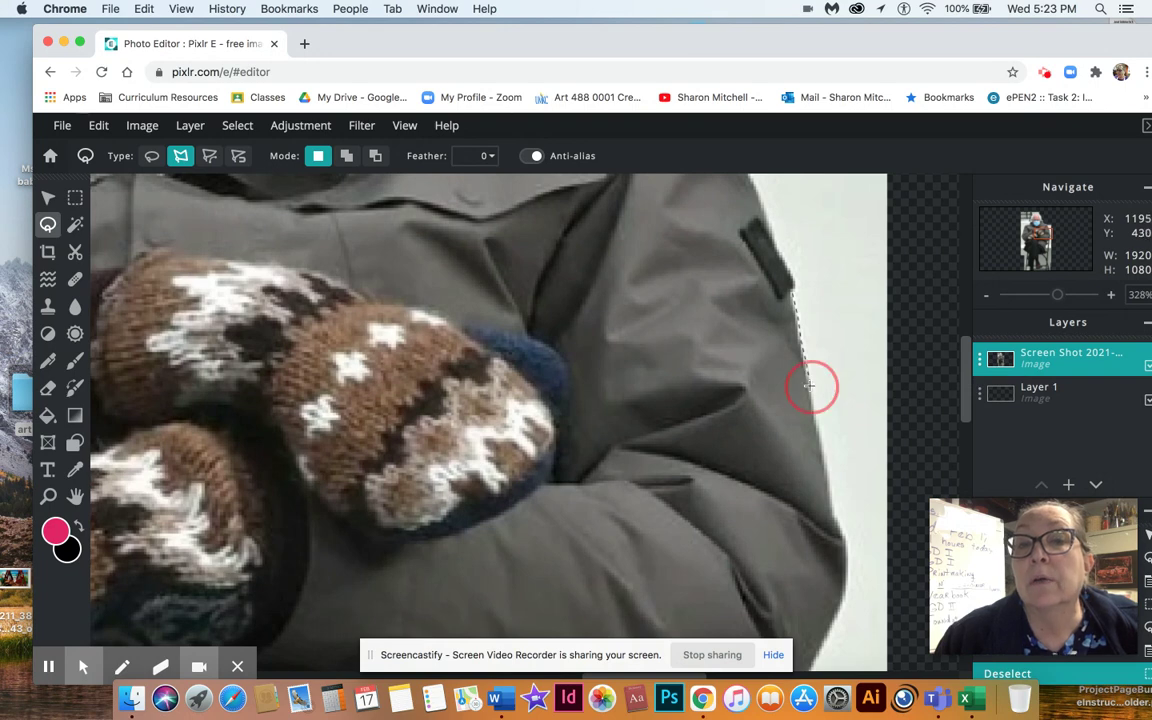
click(818, 417)
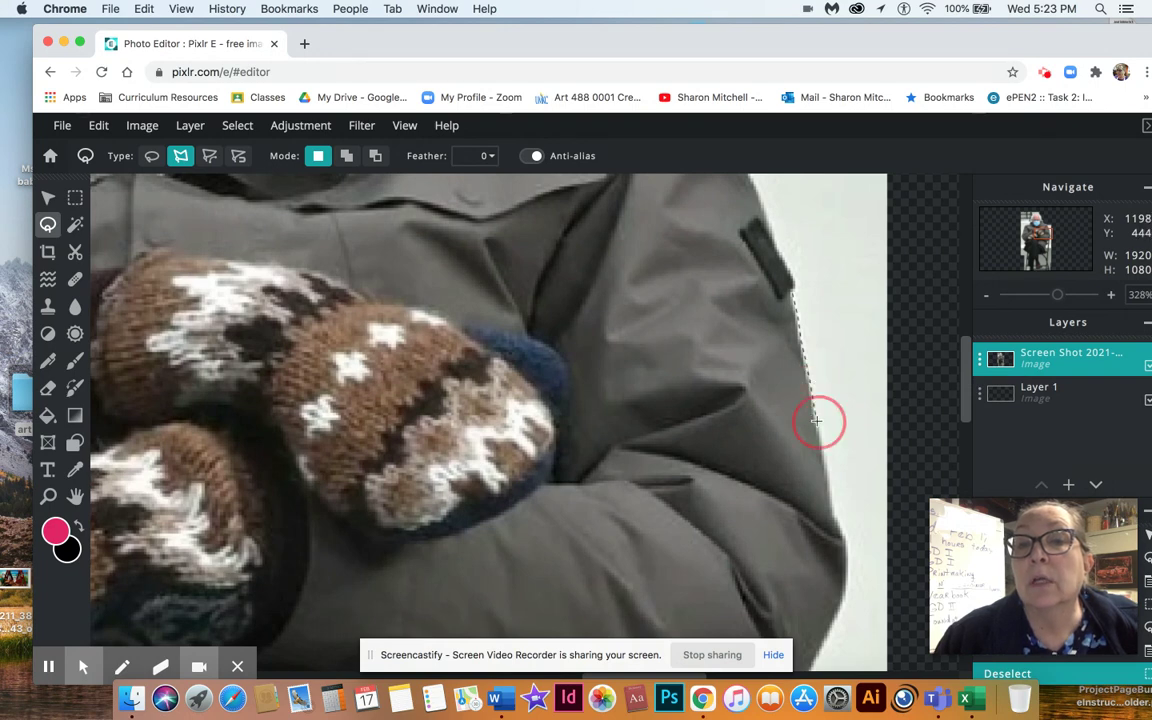
click(827, 471)
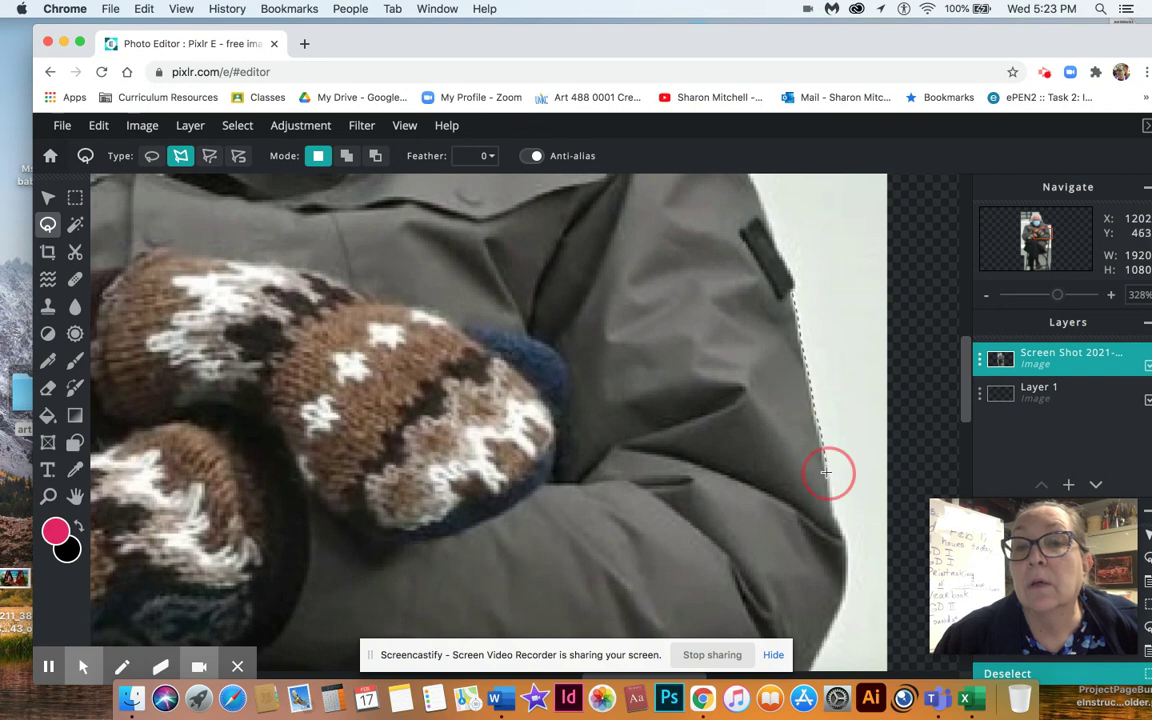
click(846, 537)
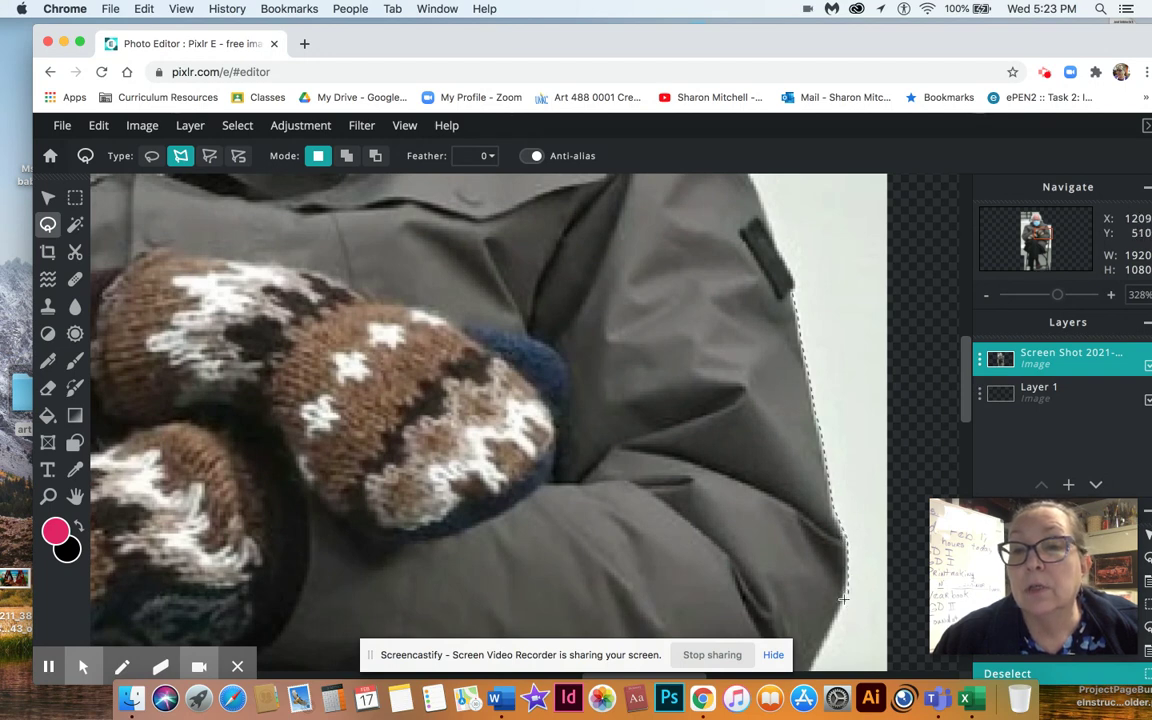
click(831, 628)
click(912, 613)
click(907, 237)
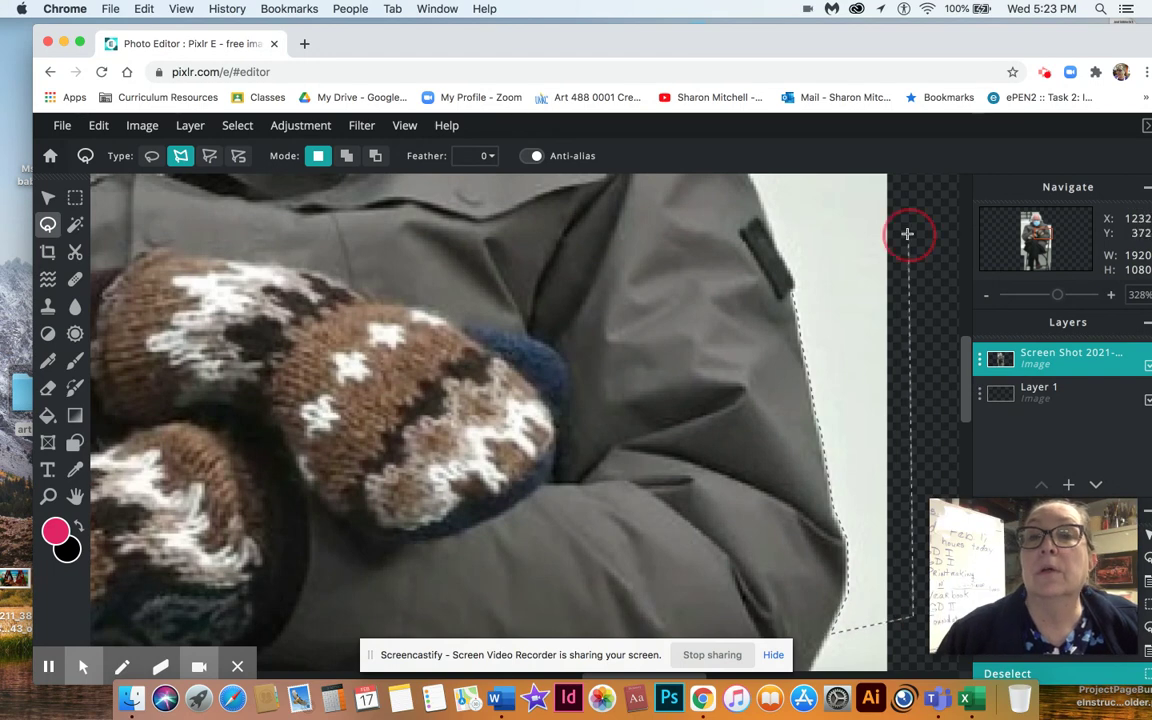
click(790, 293)
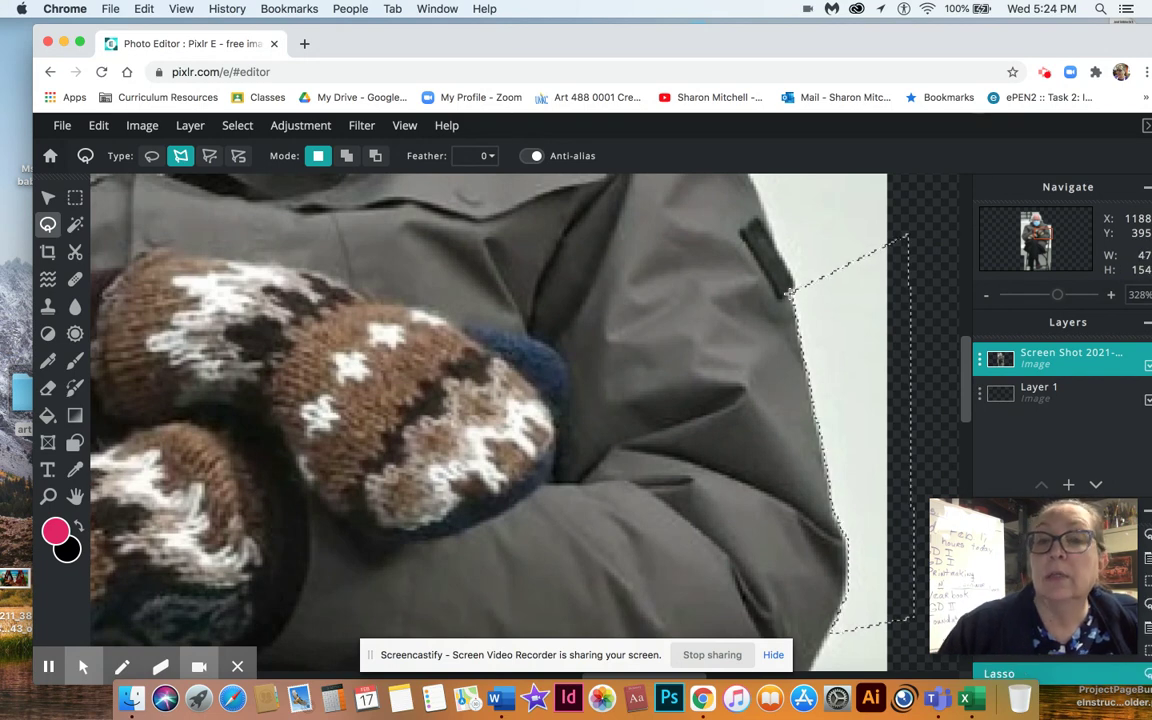
Clear the selected background strip beside the right-hand sleeve and deselect it
key(Delete)
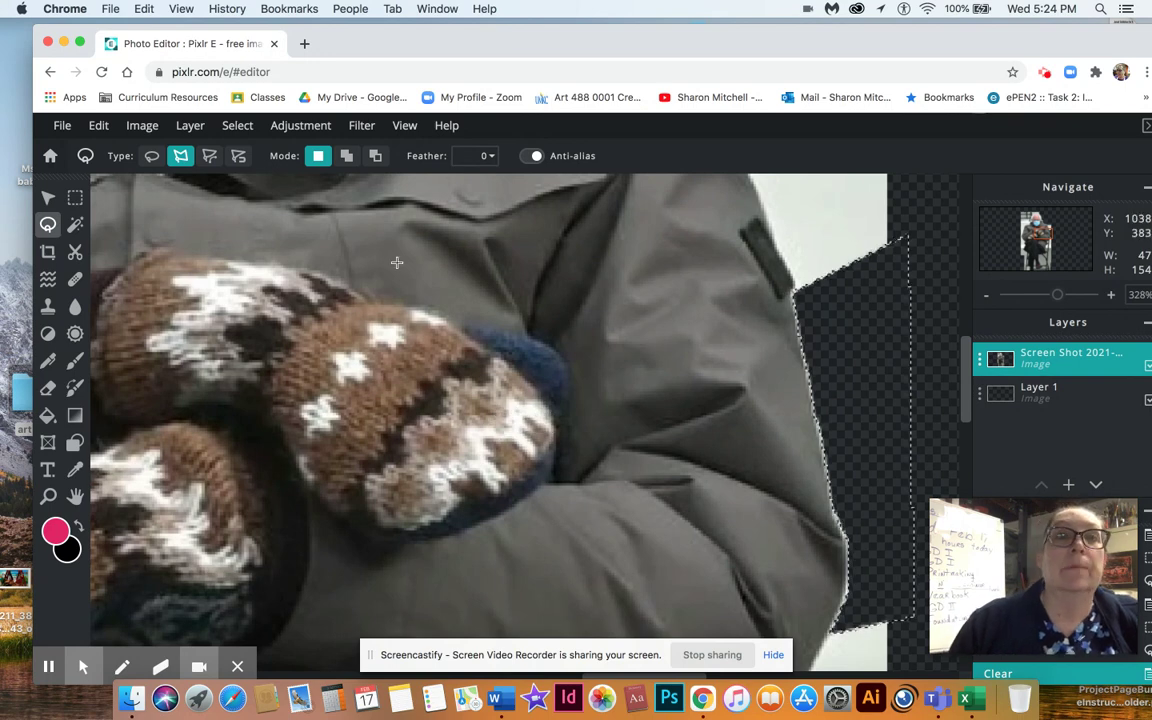
click(237, 125)
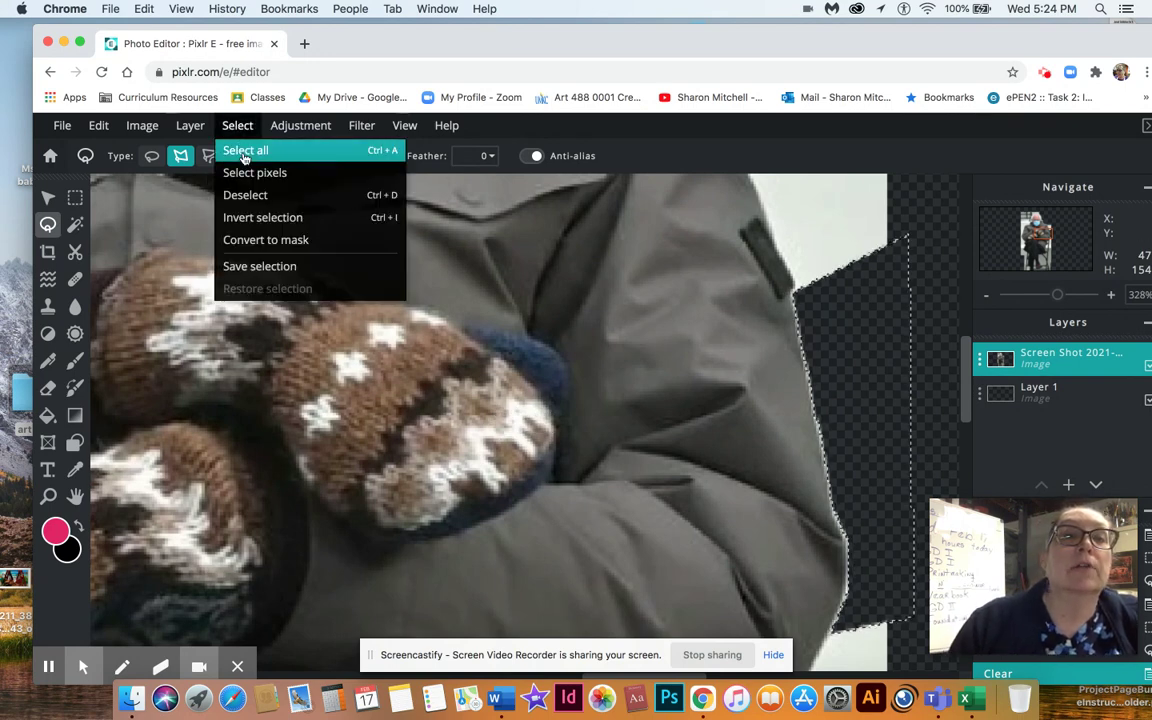
click(245, 195)
scroll(534, 328, down, 3)
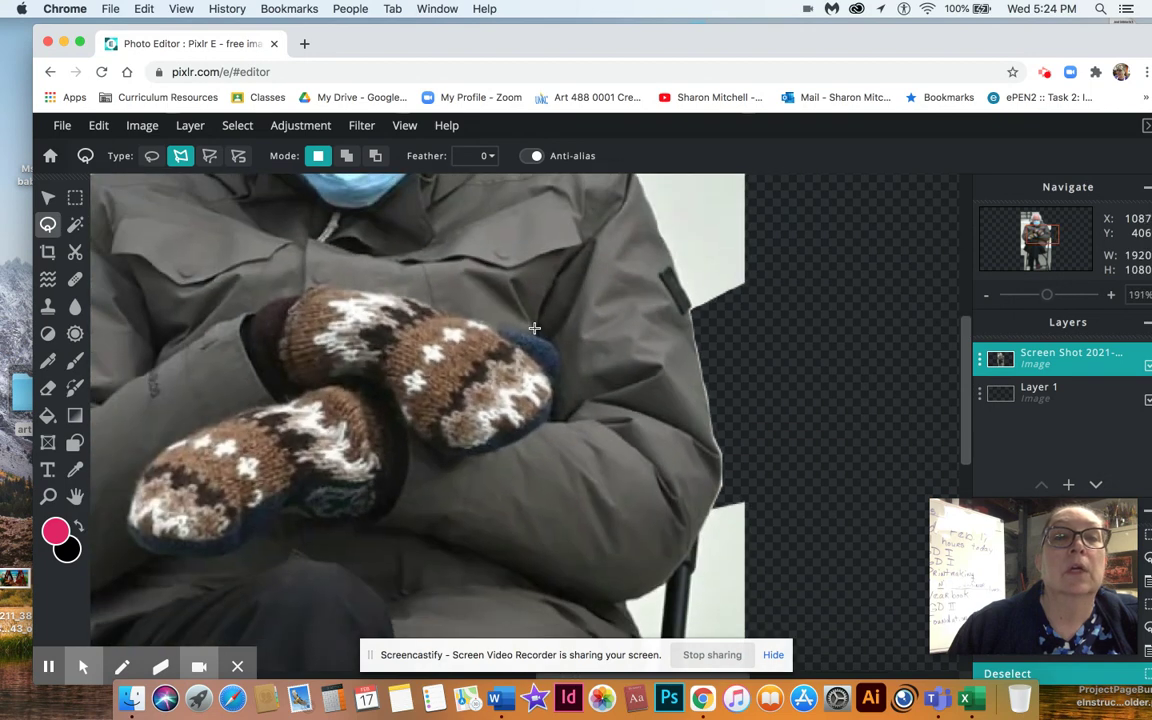
Try a Bezier lasso selection of about 121 x 104 px on the steps left of the man's head, and deselect it
scroll(534, 328, down, 4)
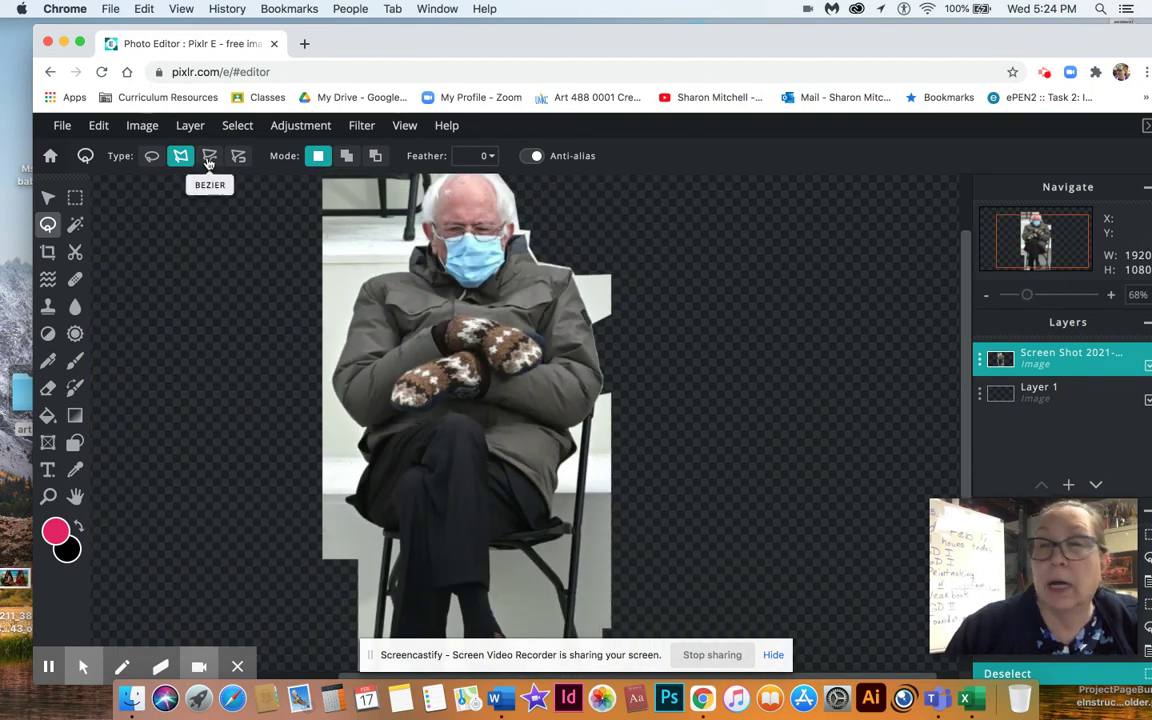
click(209, 158)
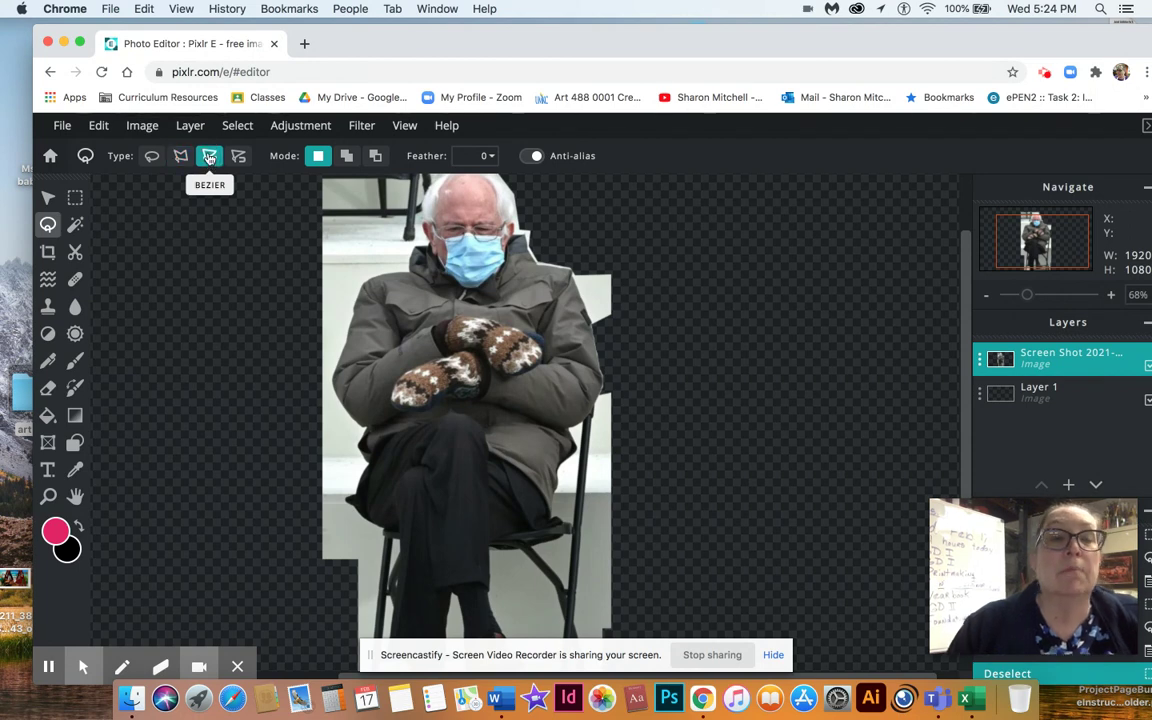
click(325, 243)
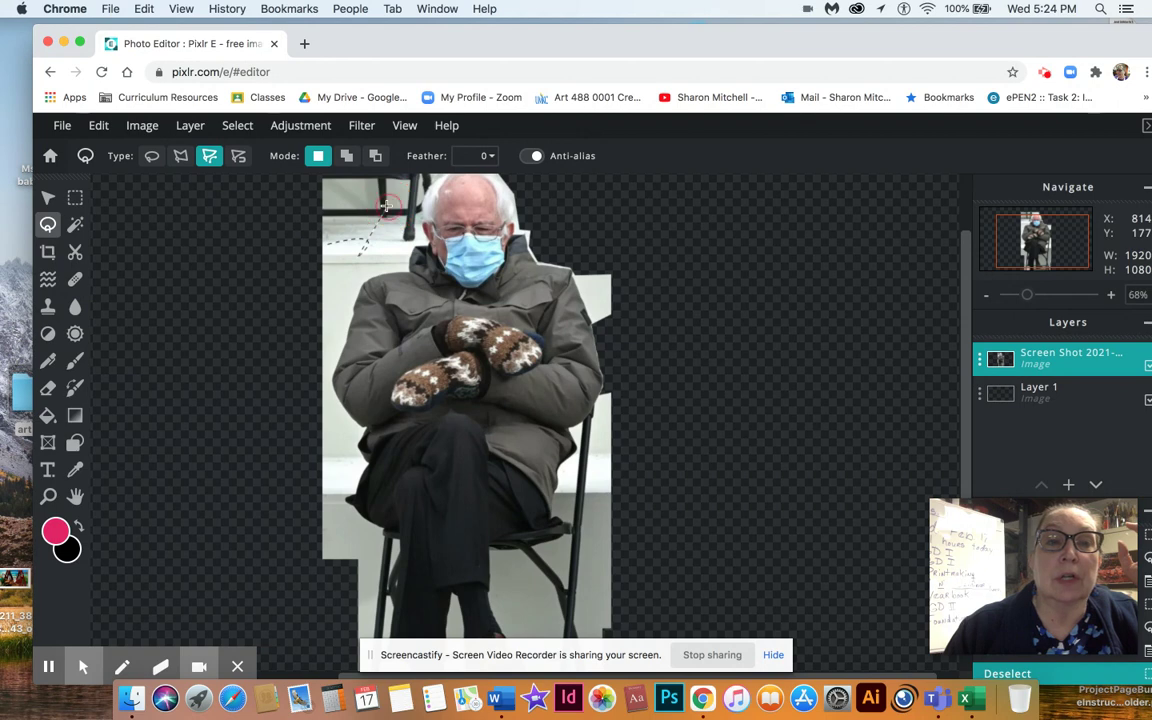
click(382, 252)
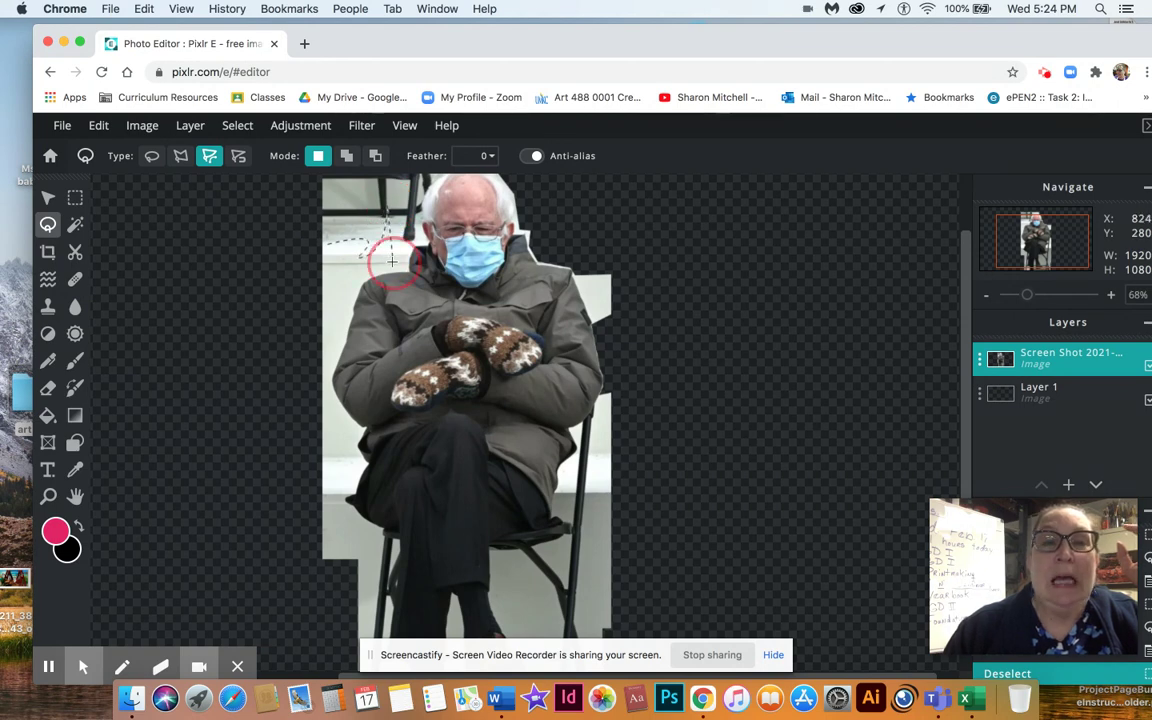
click(327, 243)
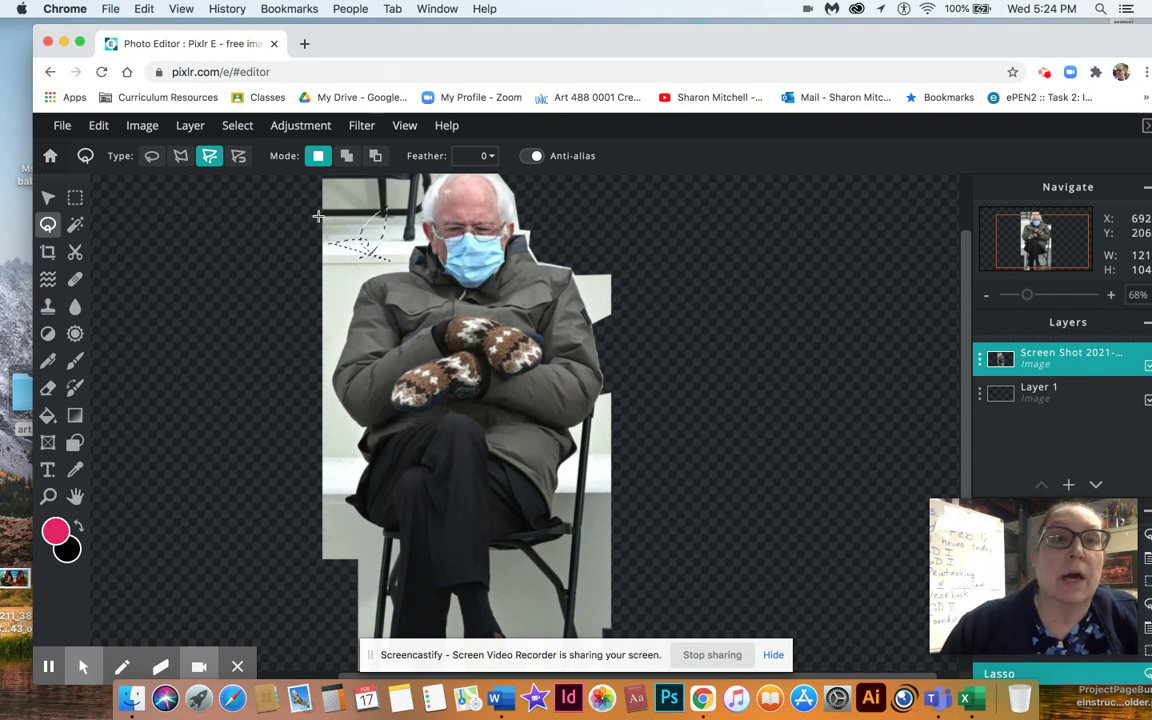
click(232, 128)
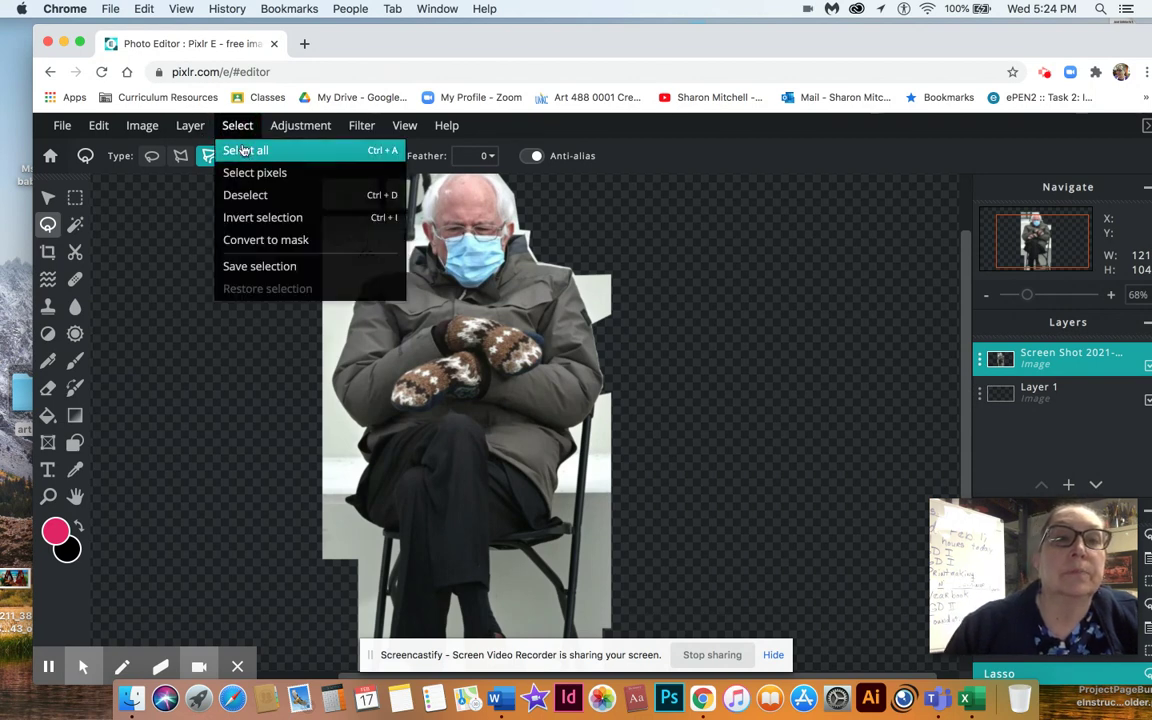
click(250, 194)
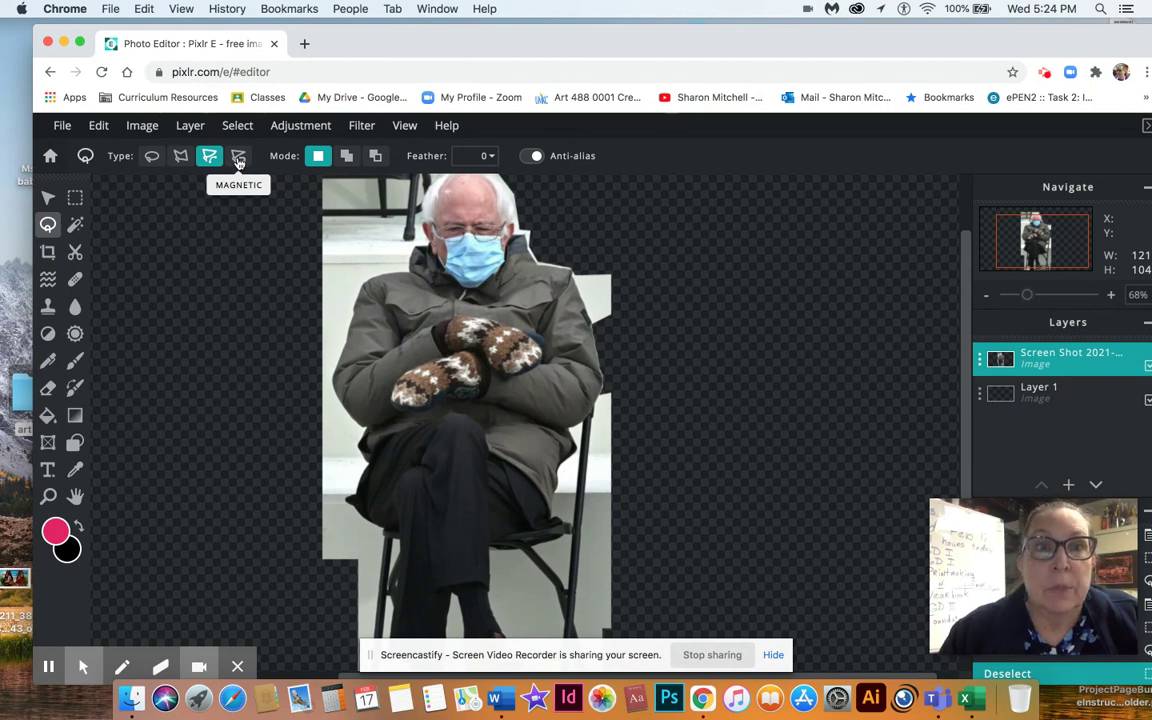
Clear a magnetic lasso selection of about 214 x 493 px along the photo's left-hand shoulder and sleeve, and deselect it
click(238, 158)
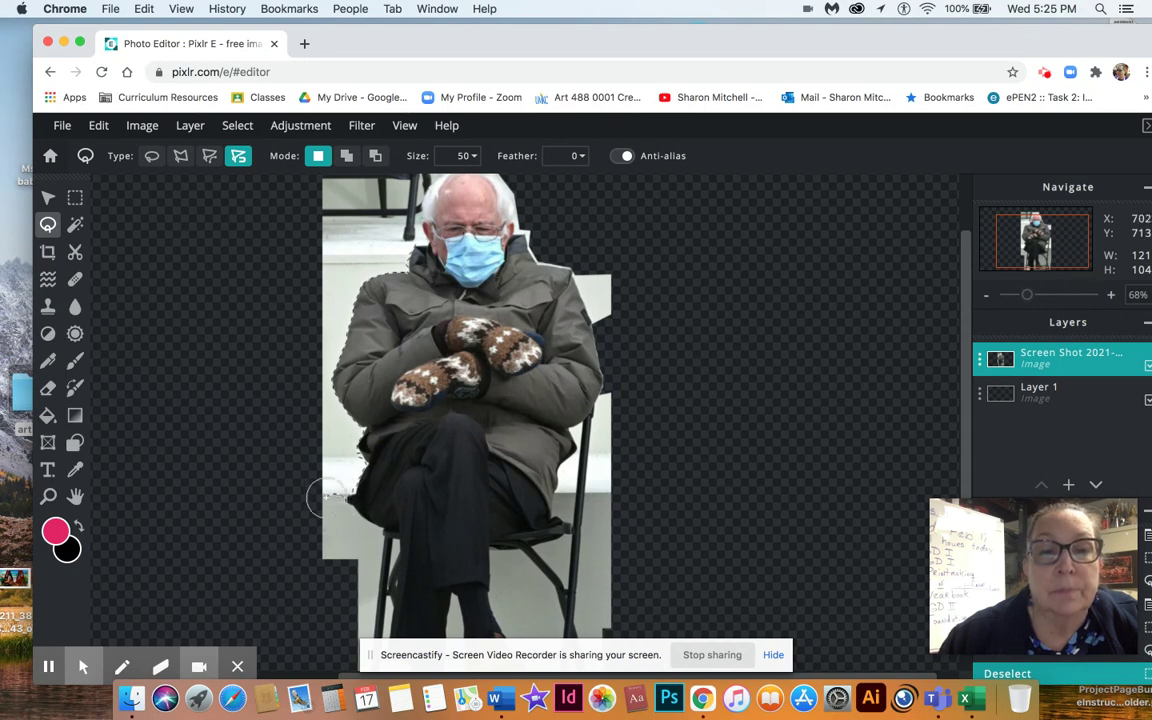
mouse_move(326, 495)
mouse_down()
mouse_move(303, 491)
mouse_move(301, 478)
mouse_move(318, 262)
mouse_move(354, 229)
mouse_move(412, 246)
mouse_up()
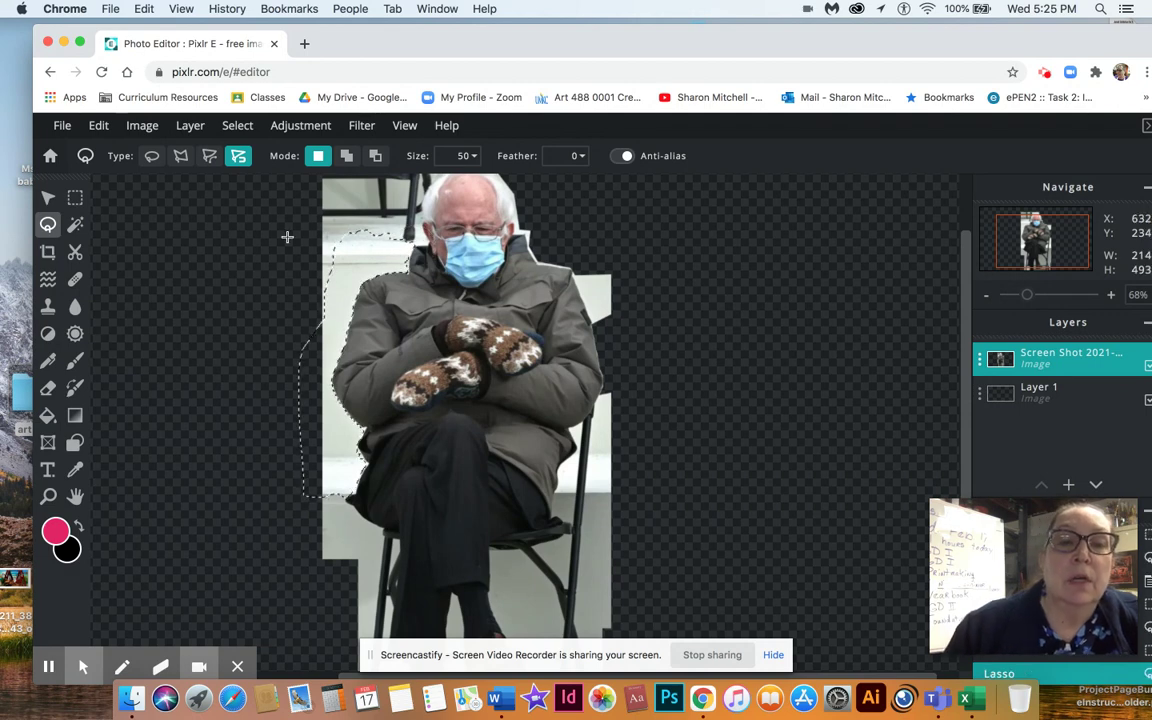
key(Delete)
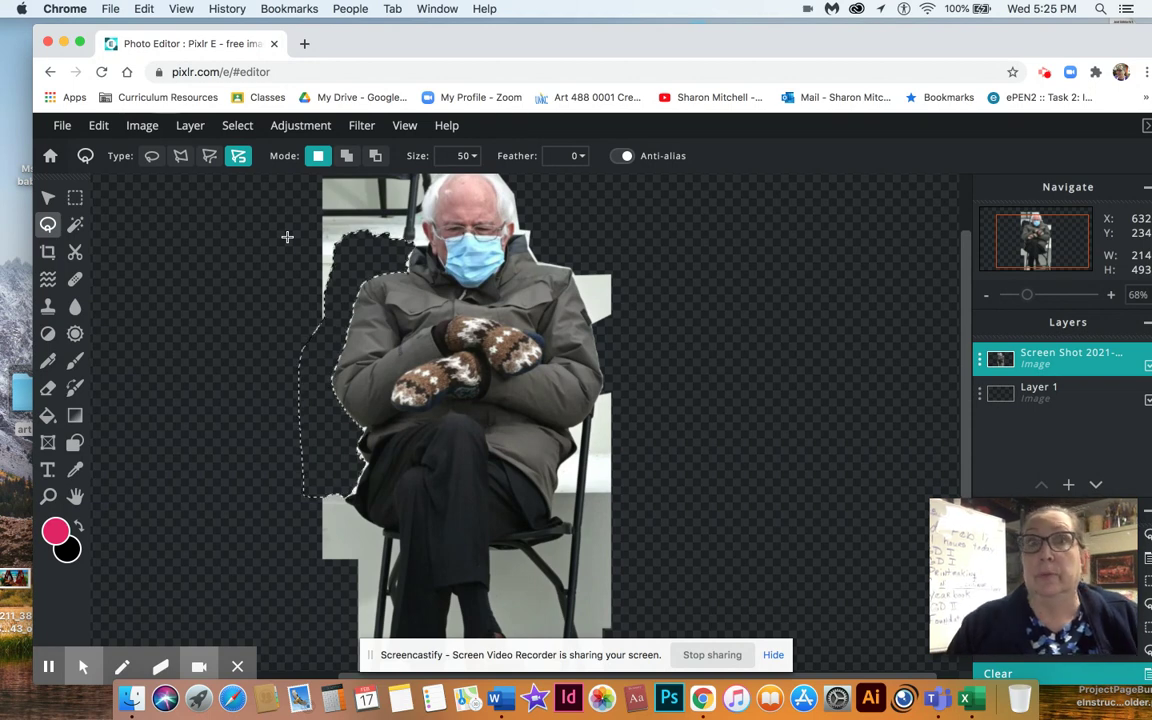
click(246, 126)
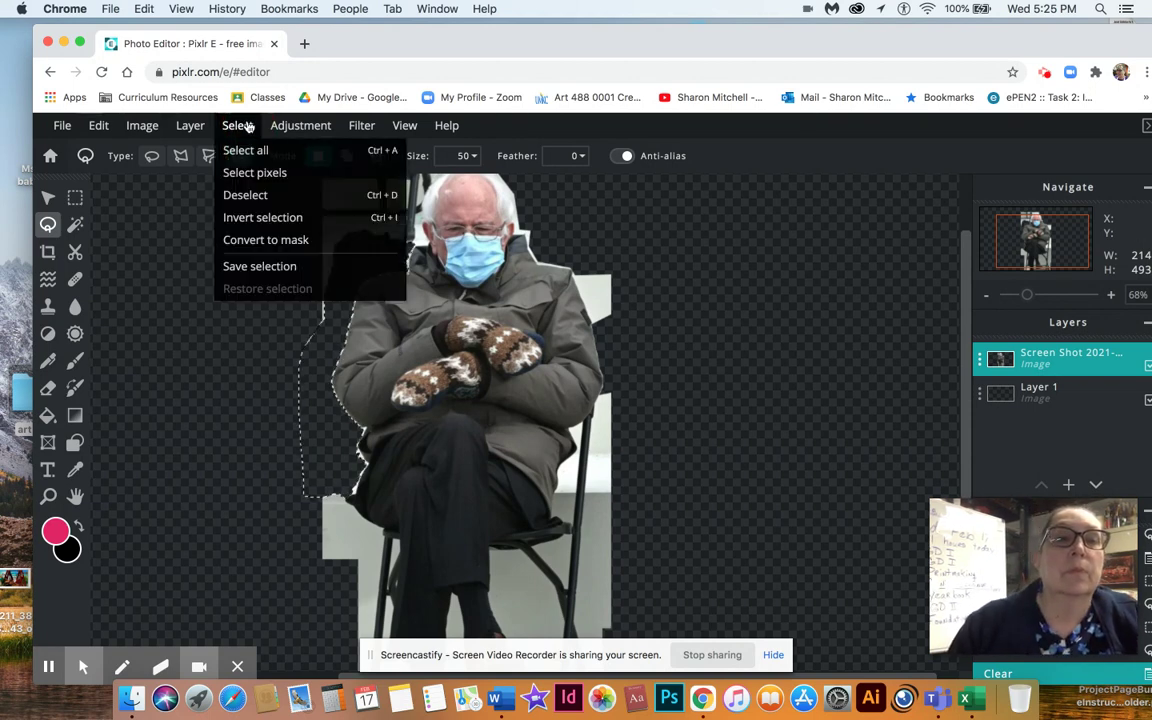
click(259, 195)
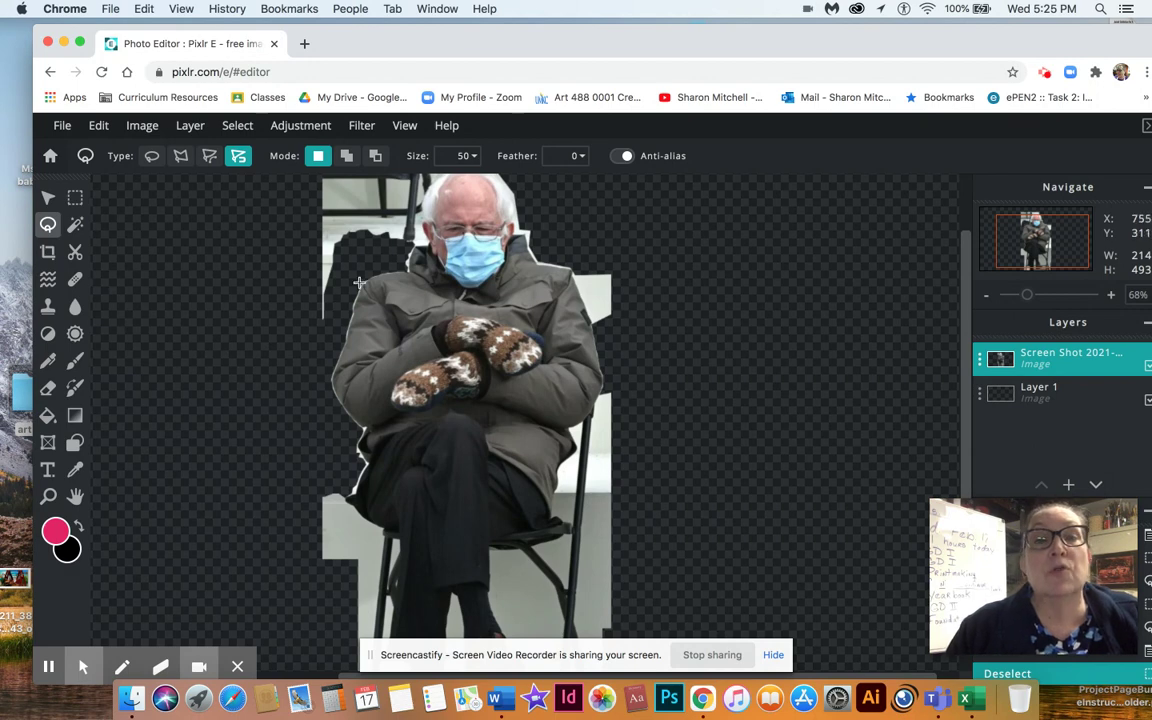
Activate the Eraser with the 40 px soft round brush preset for the edge of the left-hand sleeve
scroll(291, 351, up, 5)
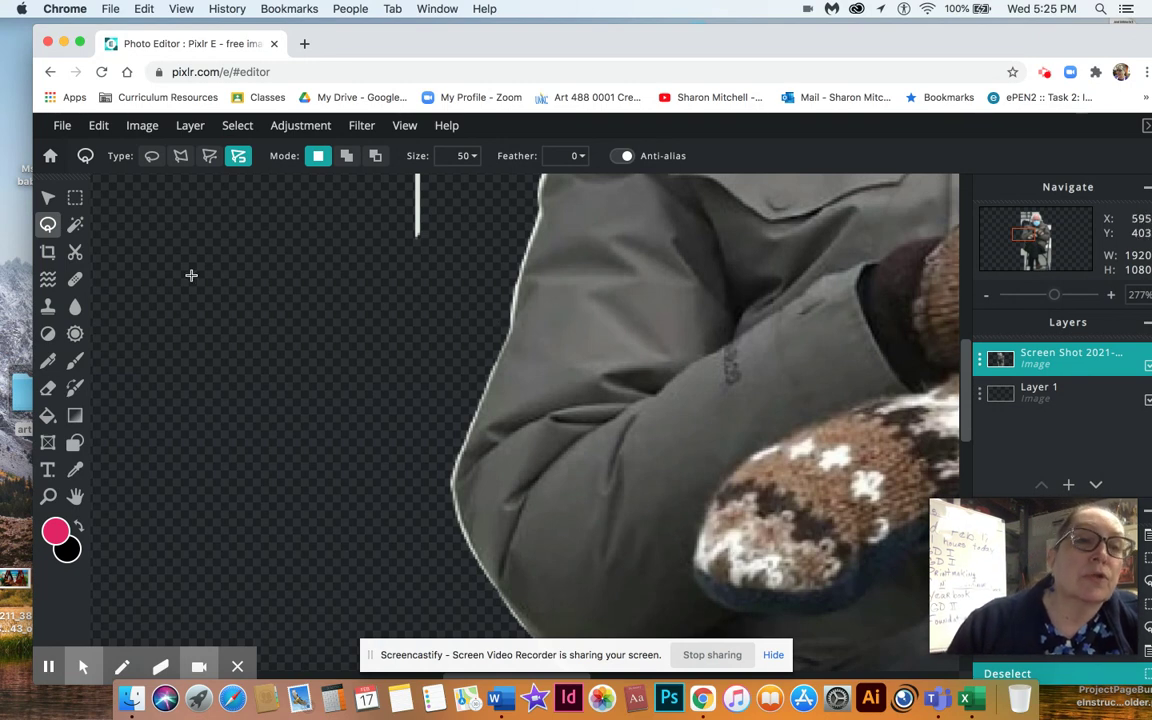
click(47, 392)
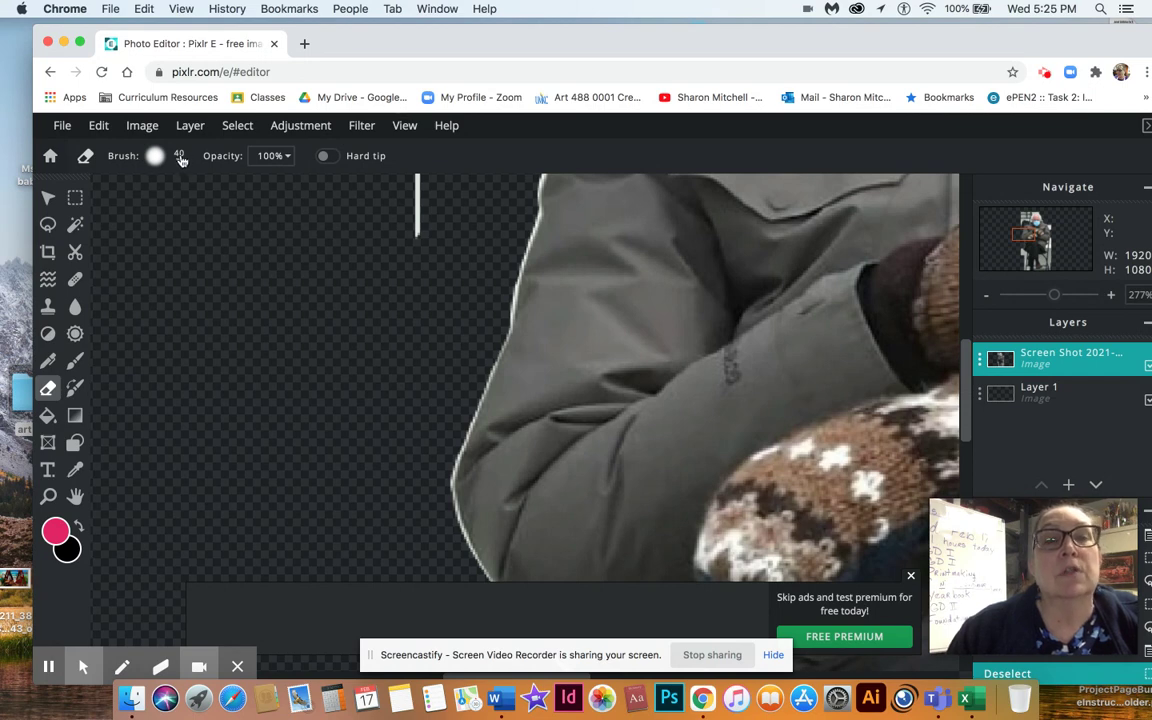
click(180, 157)
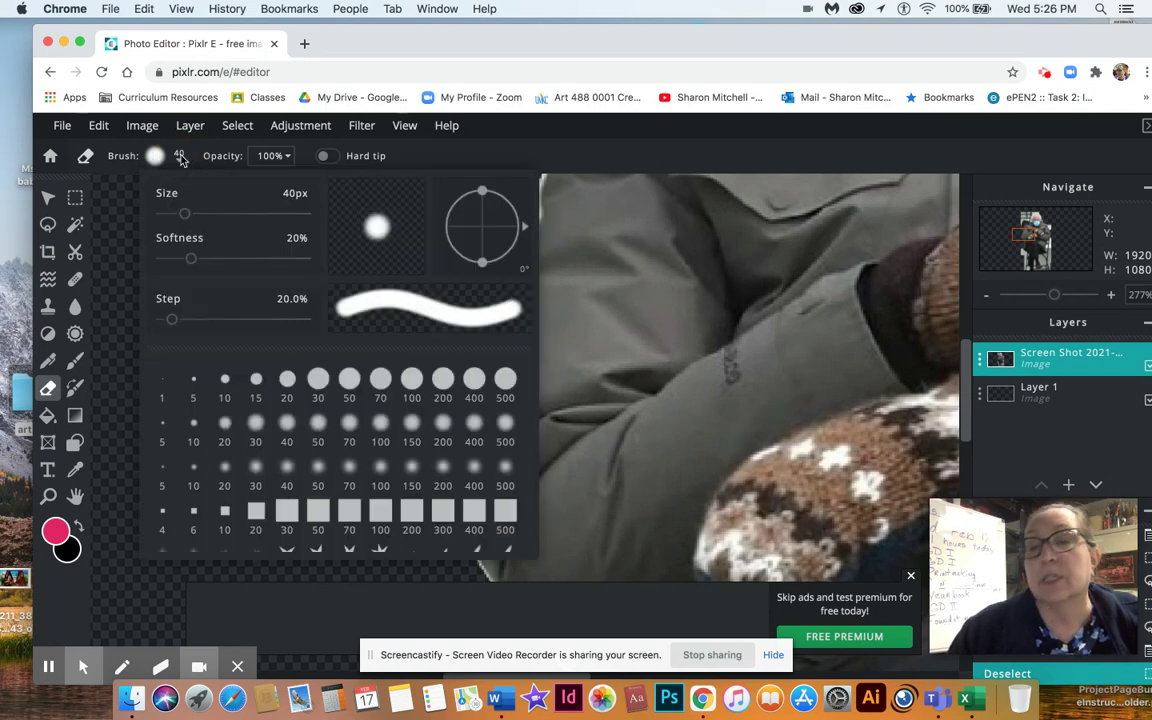
mouse_move(184, 214)
mouse_down()
mouse_move(165, 214)
mouse_move(220, 220)
mouse_move(186, 227)
mouse_up()
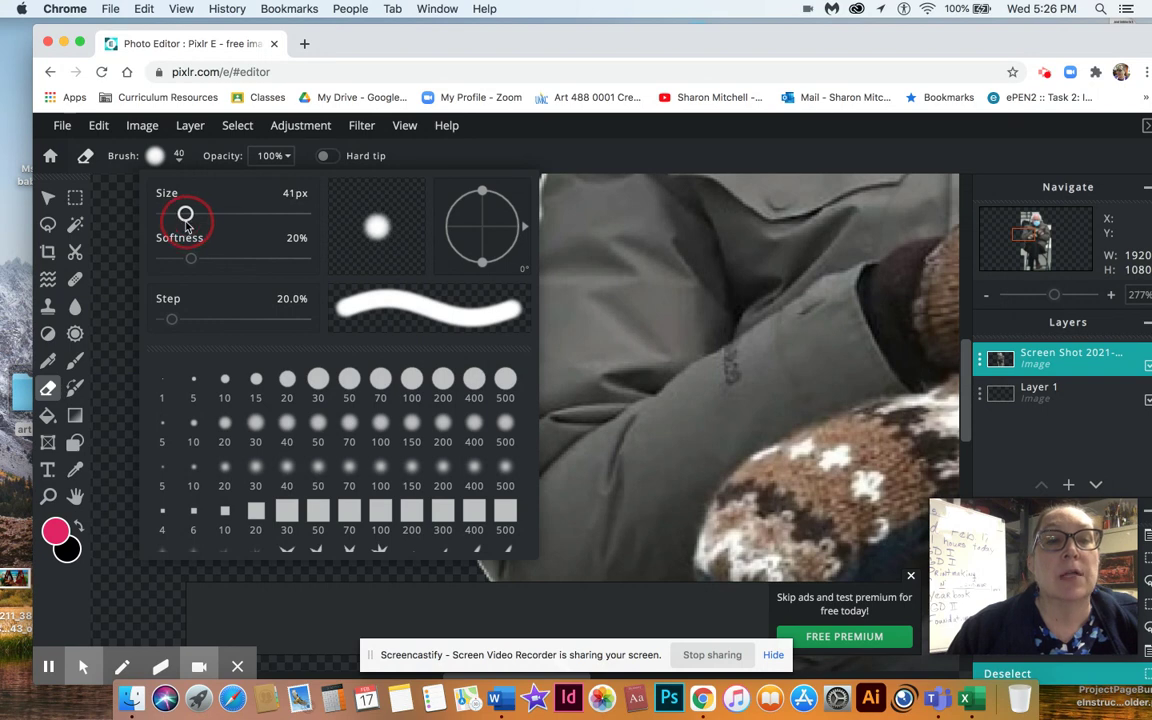
click(288, 384)
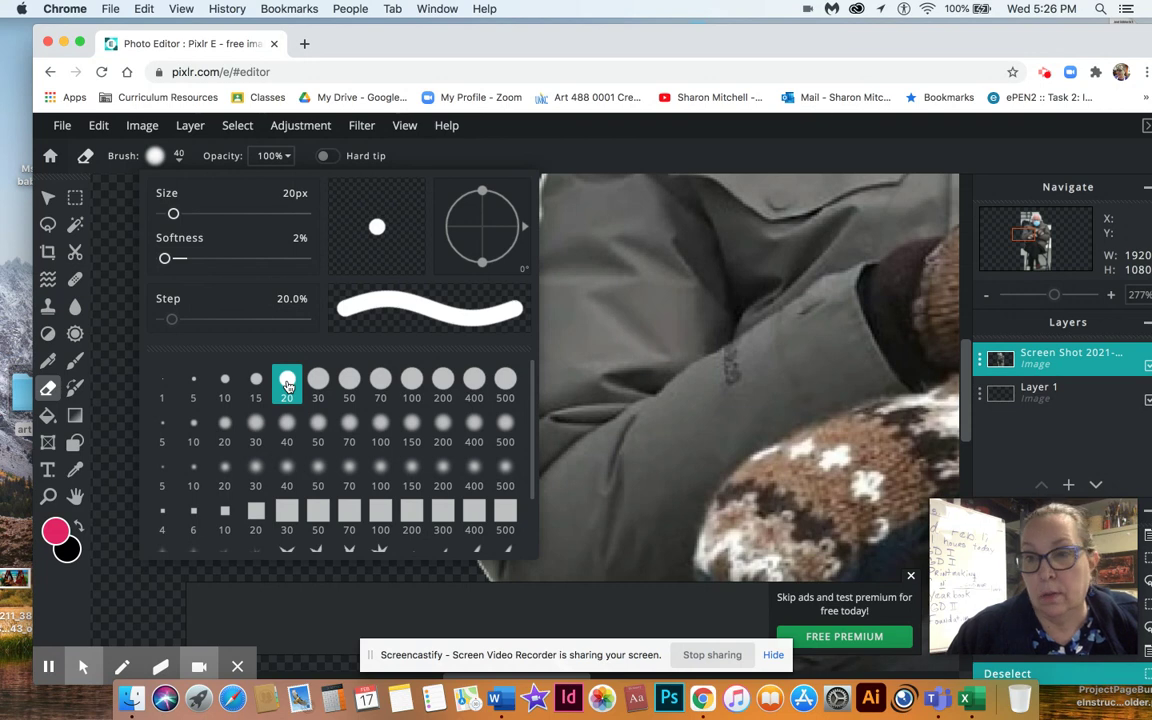
click(288, 426)
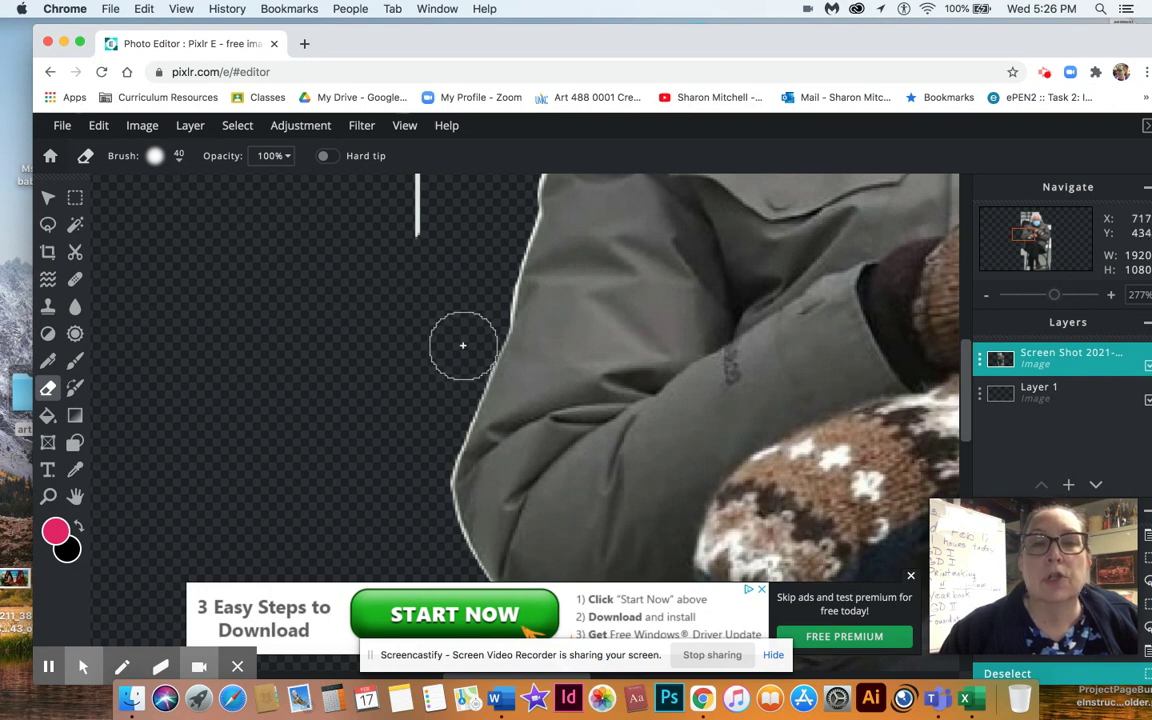
Set the Eraser to 16 px and erase part of the white fringe along the left-hand sleeve's outer edge
scroll(426, 334, up, 5)
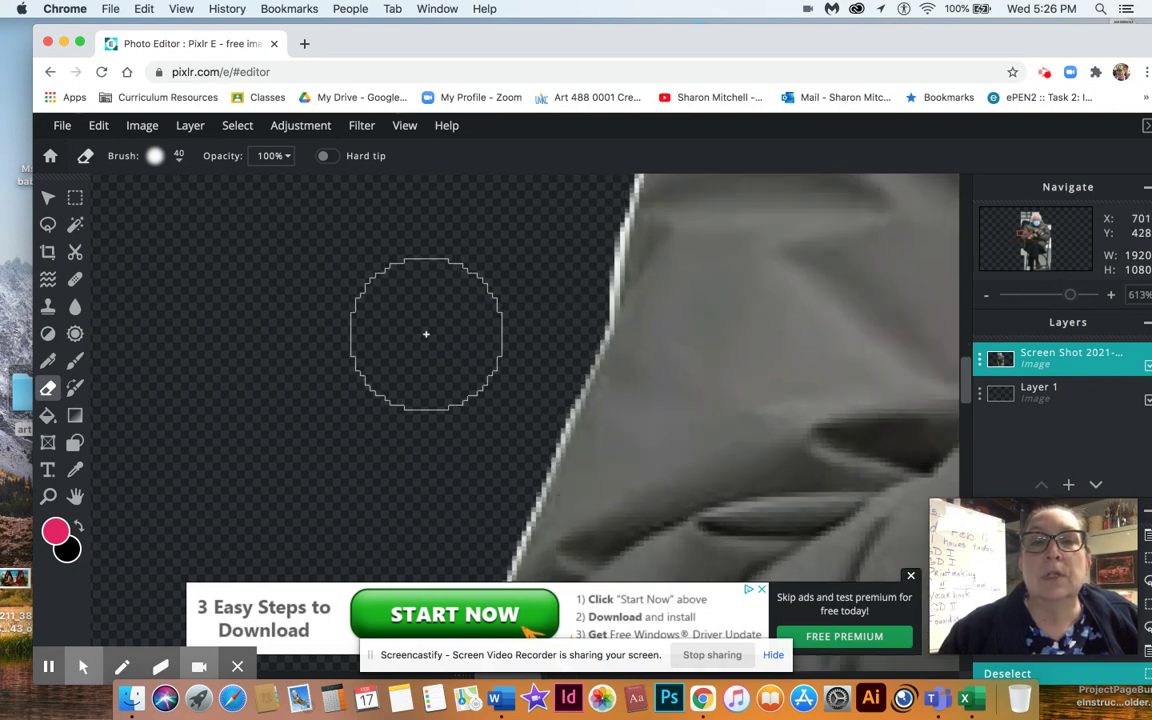
click(179, 164)
drag(185, 216, 160, 214)
click(580, 295)
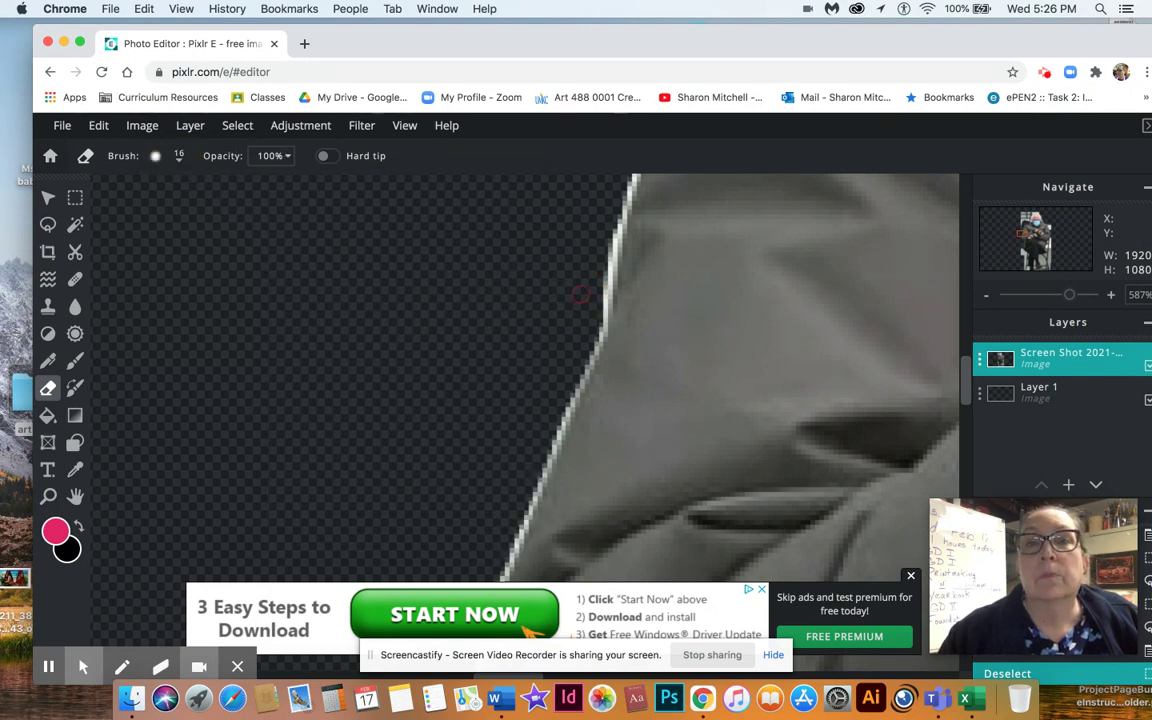
mouse_move(579, 295)
mouse_down()
mouse_move(586, 265)
mouse_move(576, 327)
mouse_move(532, 419)
mouse_up()
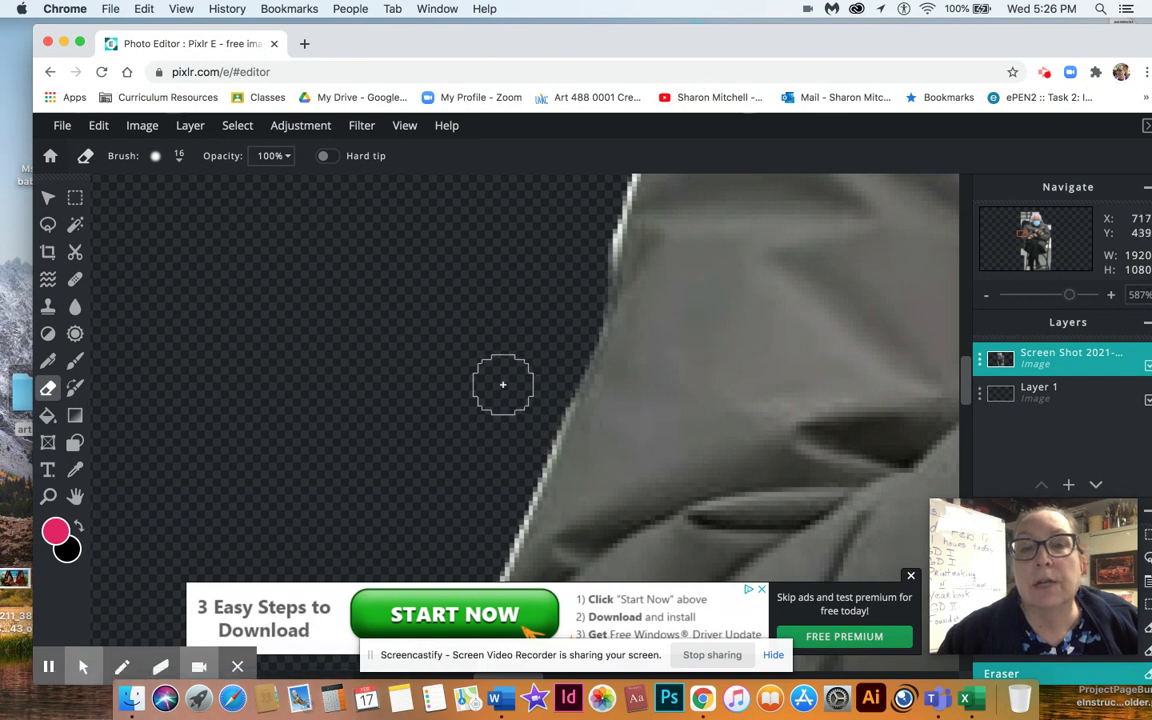
Set the Eraser to 230 px and make a broad erasing stroke beside the left-hand sleeve
click(179, 157)
drag(168, 214, 231, 214)
click(551, 221)
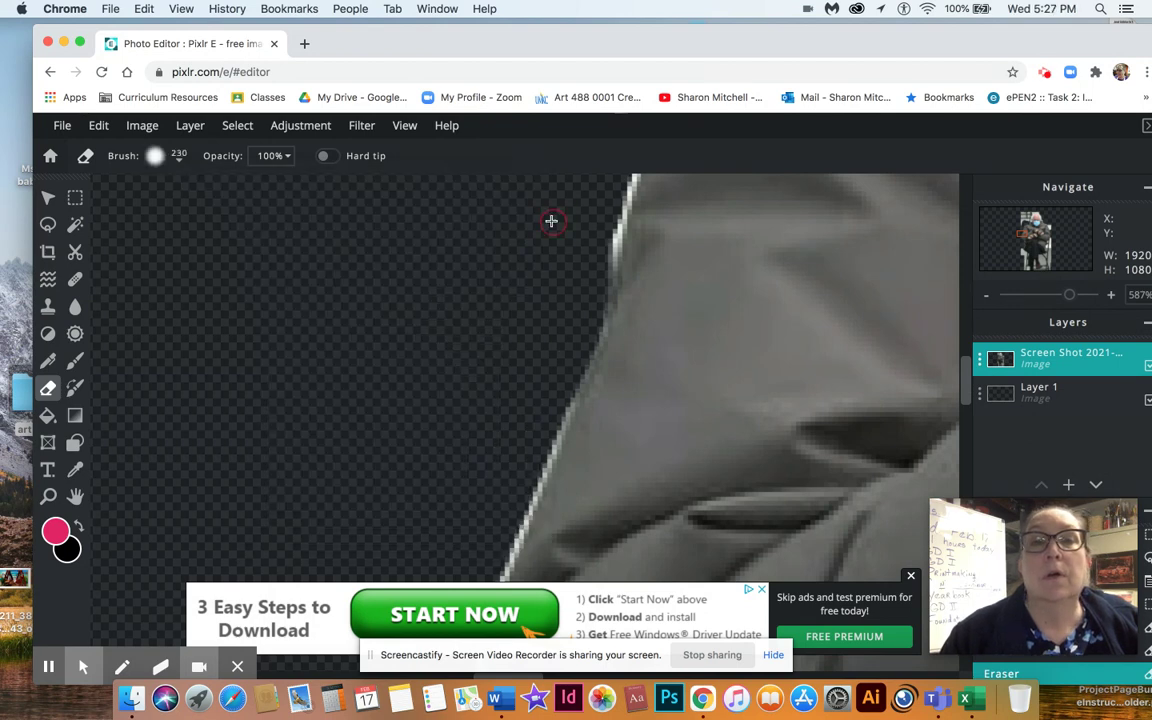
drag(468, 255, 330, 338)
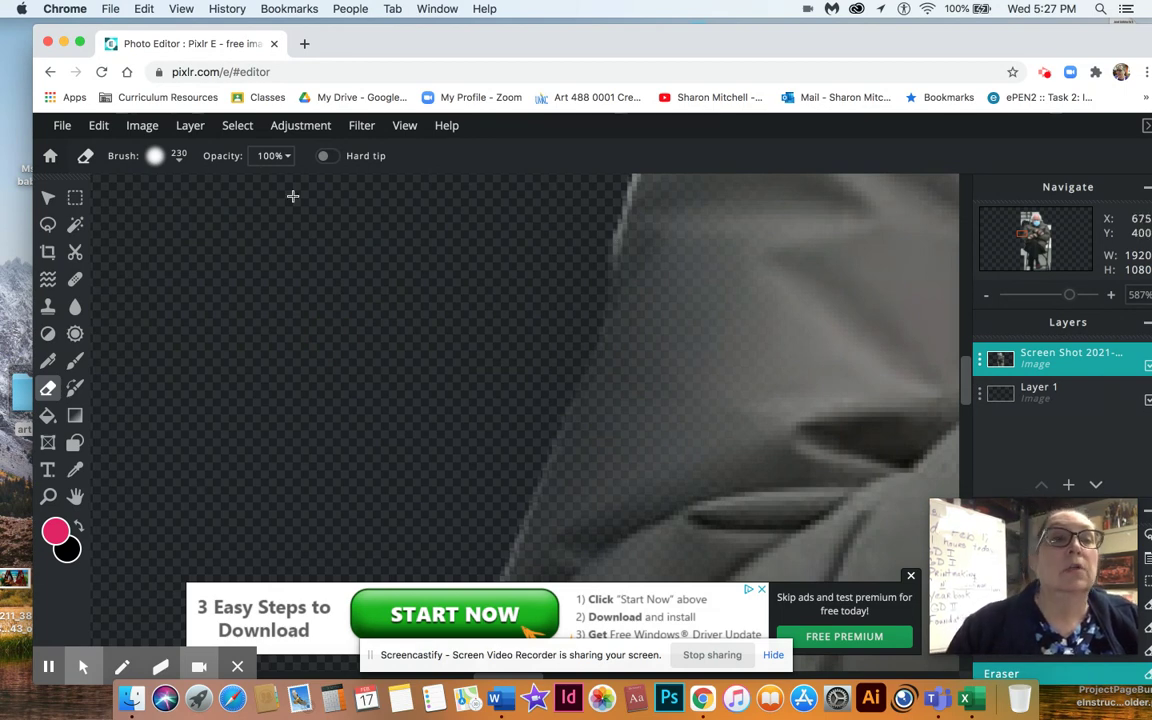
Undo the broad eraser stroke beside the left-hand sleeve
click(98, 125)
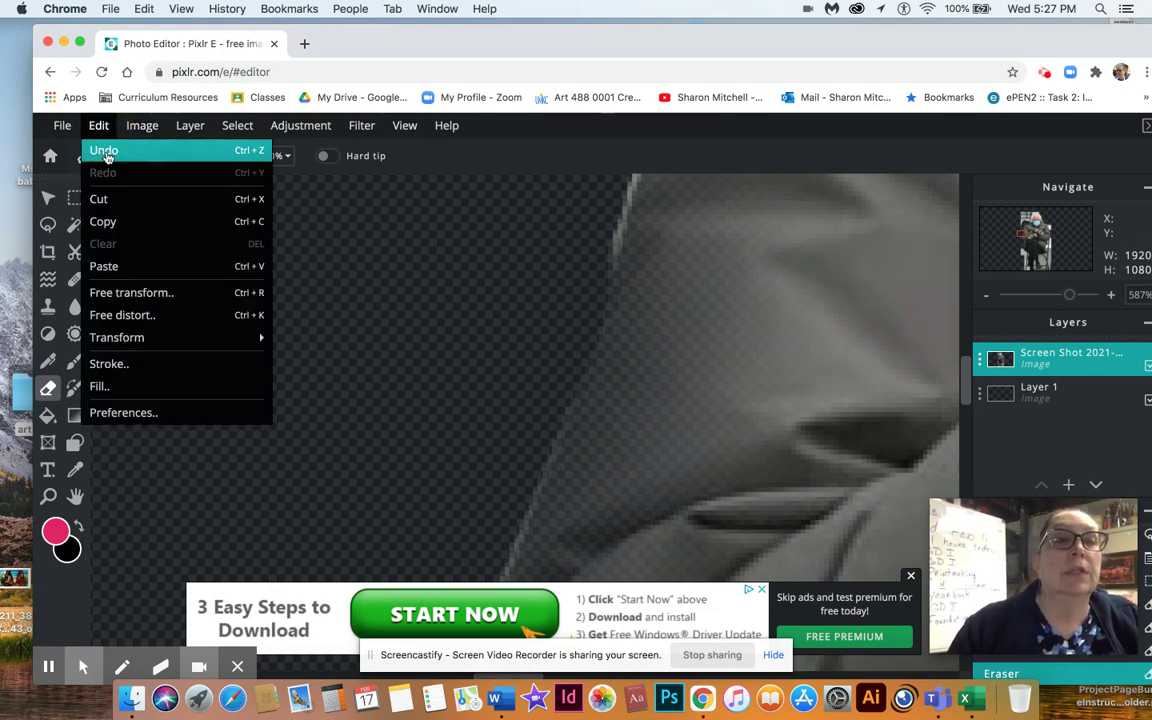
click(105, 152)
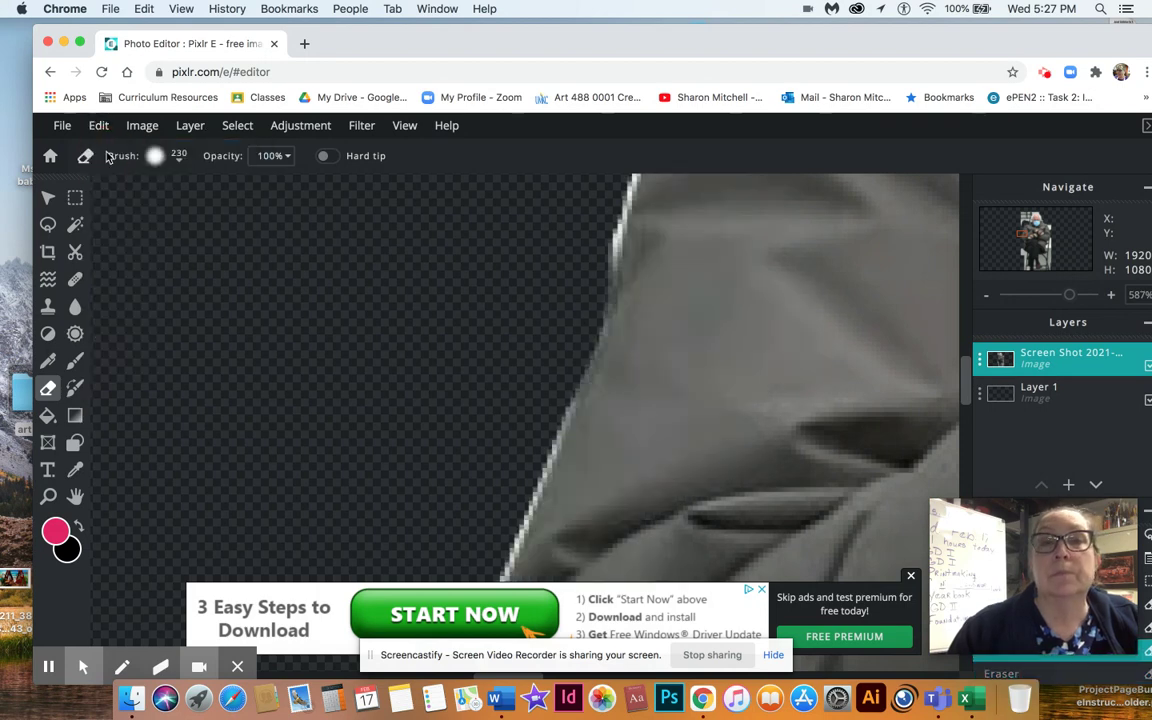
scroll(250, 338, down, 5)
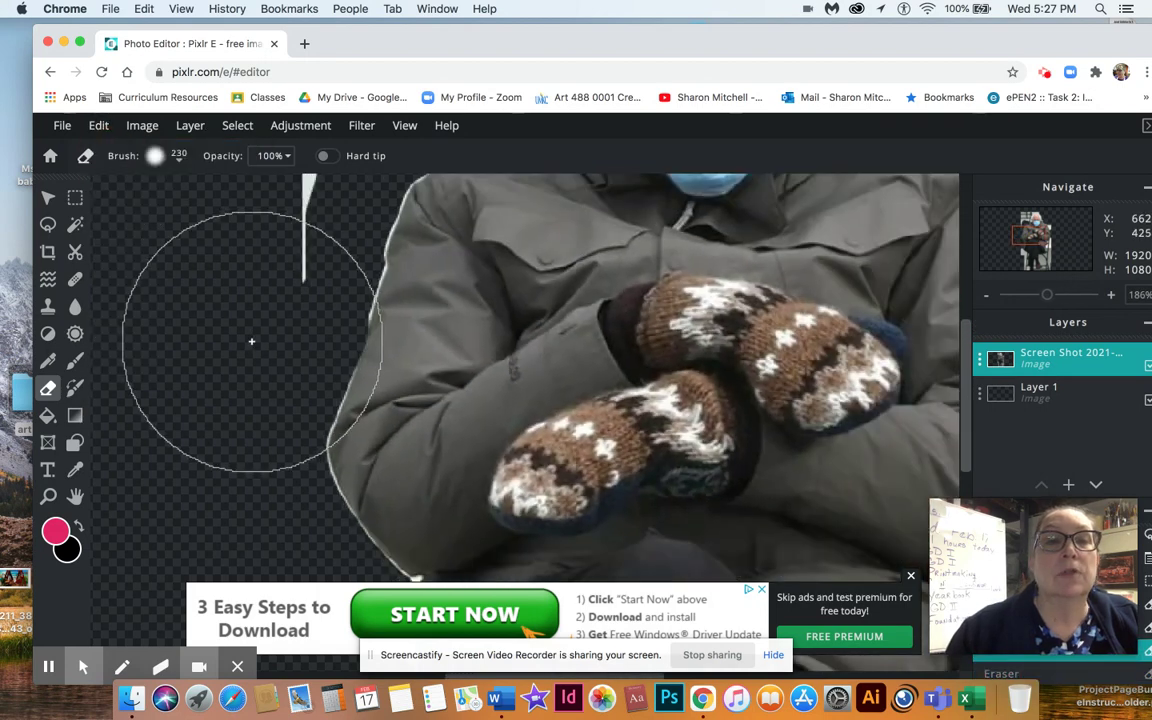
Set the Eraser to 57 px and erase the outer part of the pale background patch beside the right-hand shoulder
scroll(251, 341, down, 3)
click(179, 158)
click(231, 215)
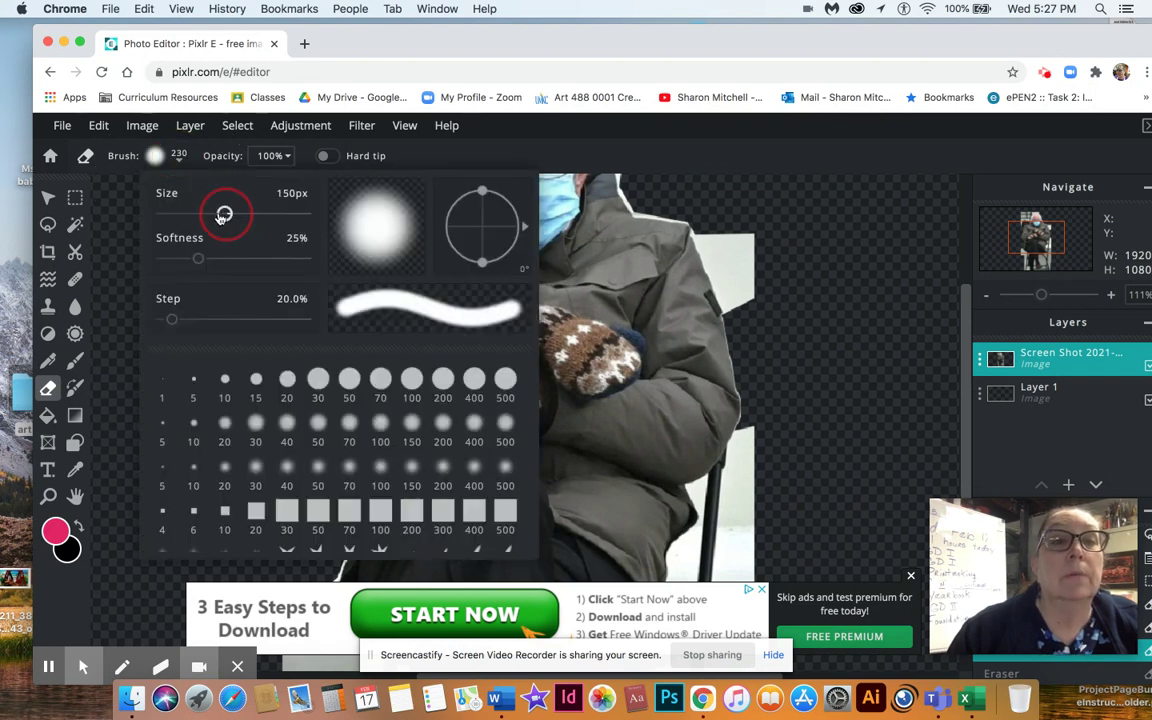
drag(231, 215, 193, 213)
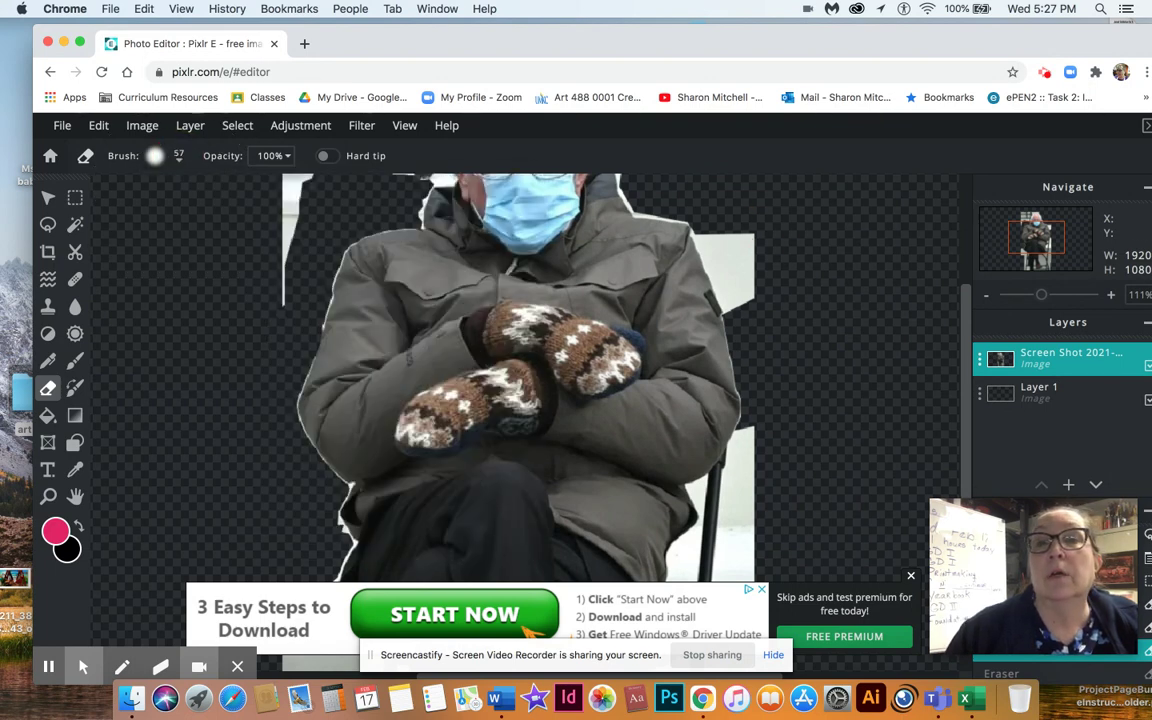
mouse_move(747, 229)
mouse_down()
mouse_move(761, 262)
mouse_move(731, 245)
mouse_move(761, 283)
mouse_up()
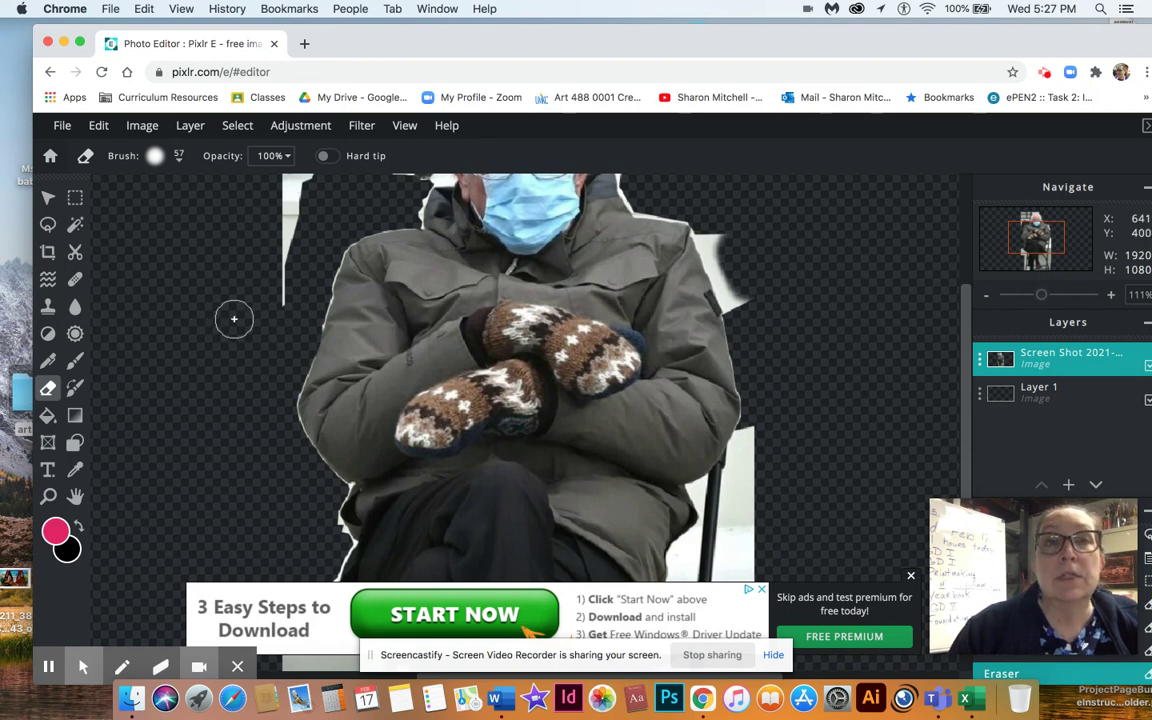
Close the advertisement and erase the lower end of the thin white strip outside the left-hand sleeve
scroll(234, 319, up, 5)
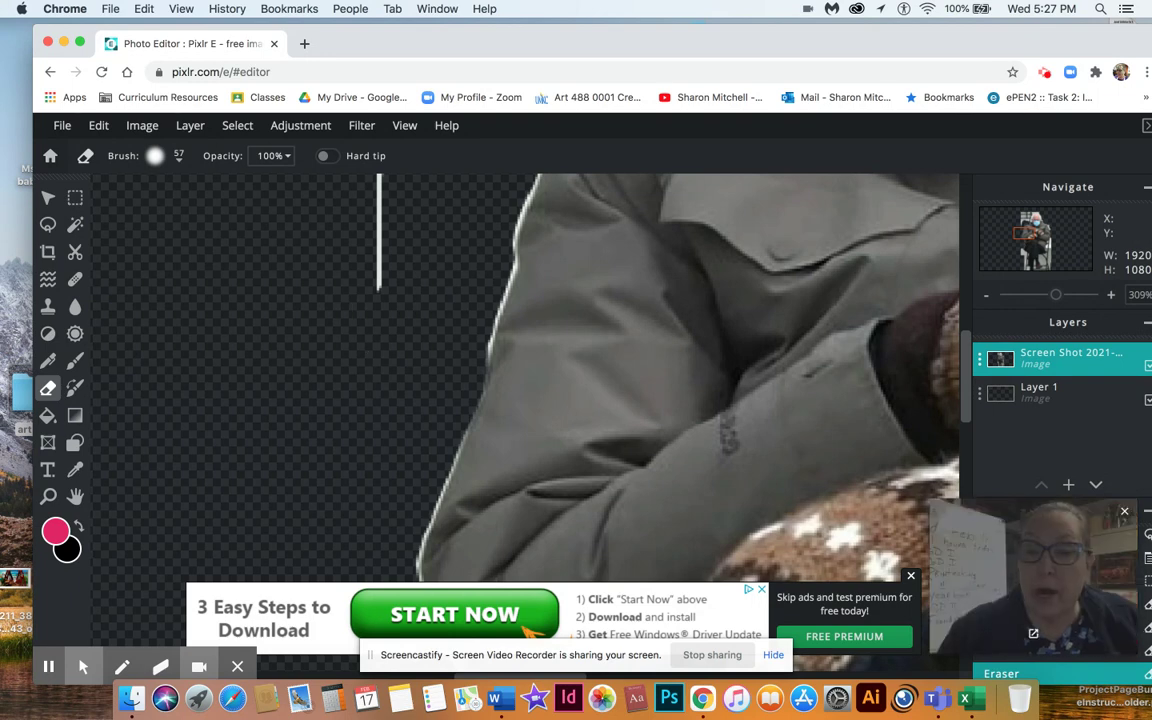
click(910, 578)
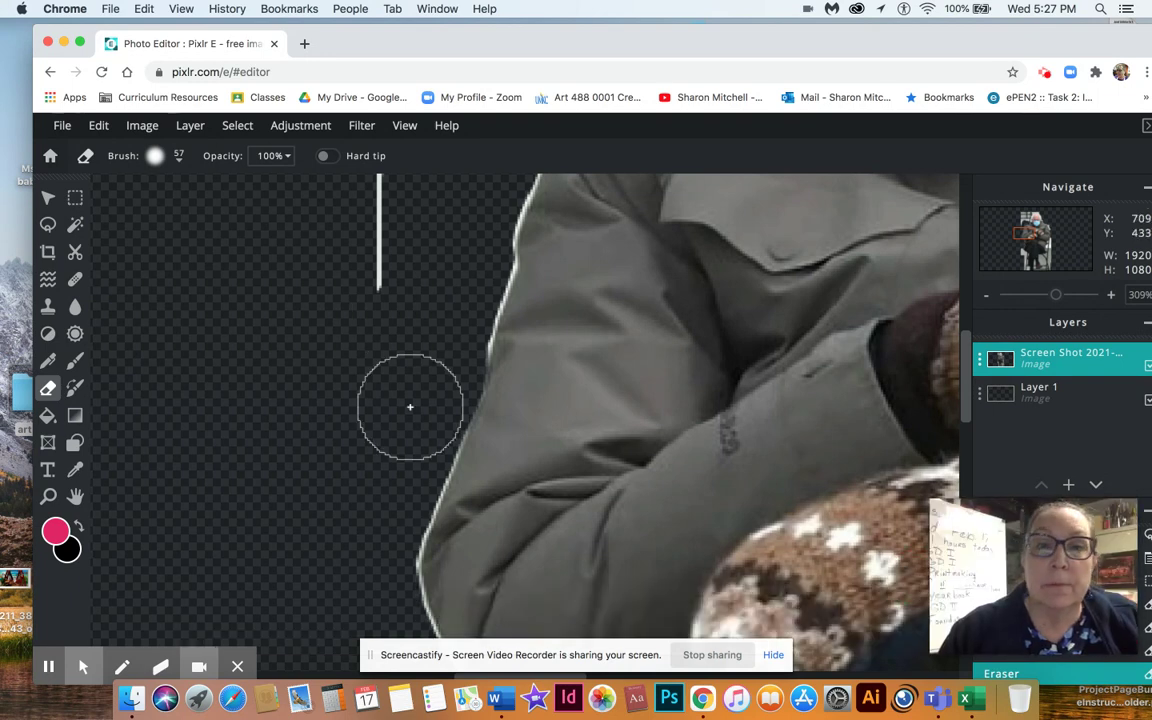
drag(399, 352, 380, 277)
scroll(380, 277, up, 5)
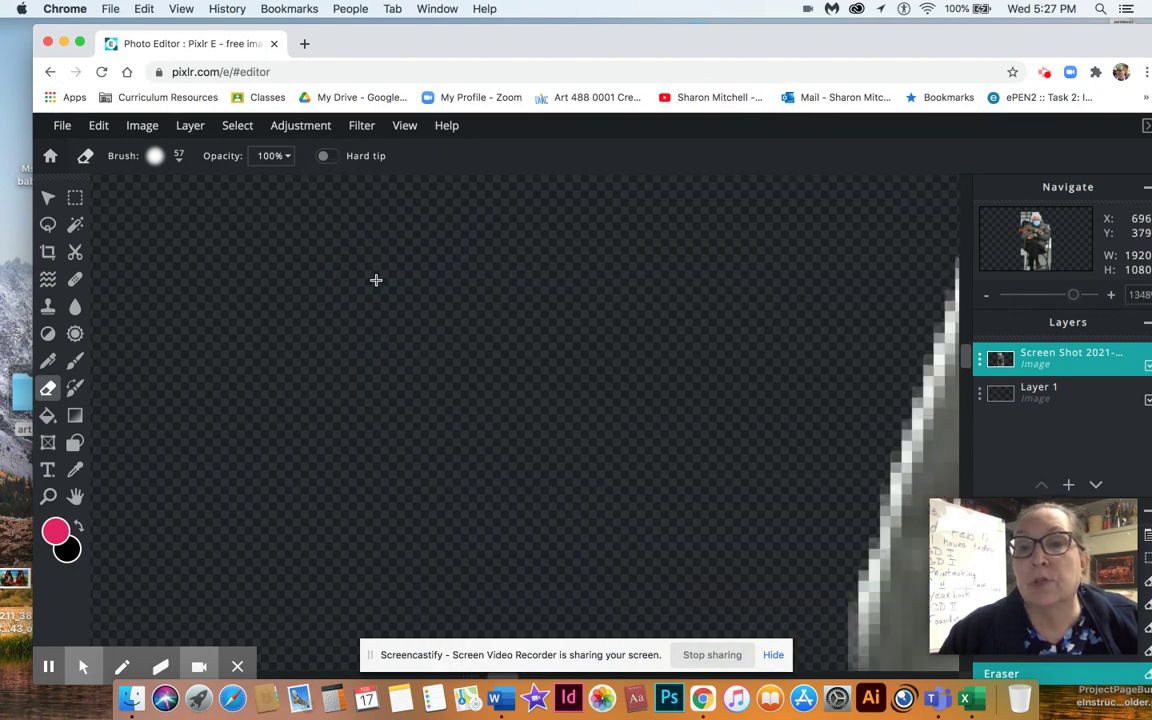
scroll(376, 282, down, 4)
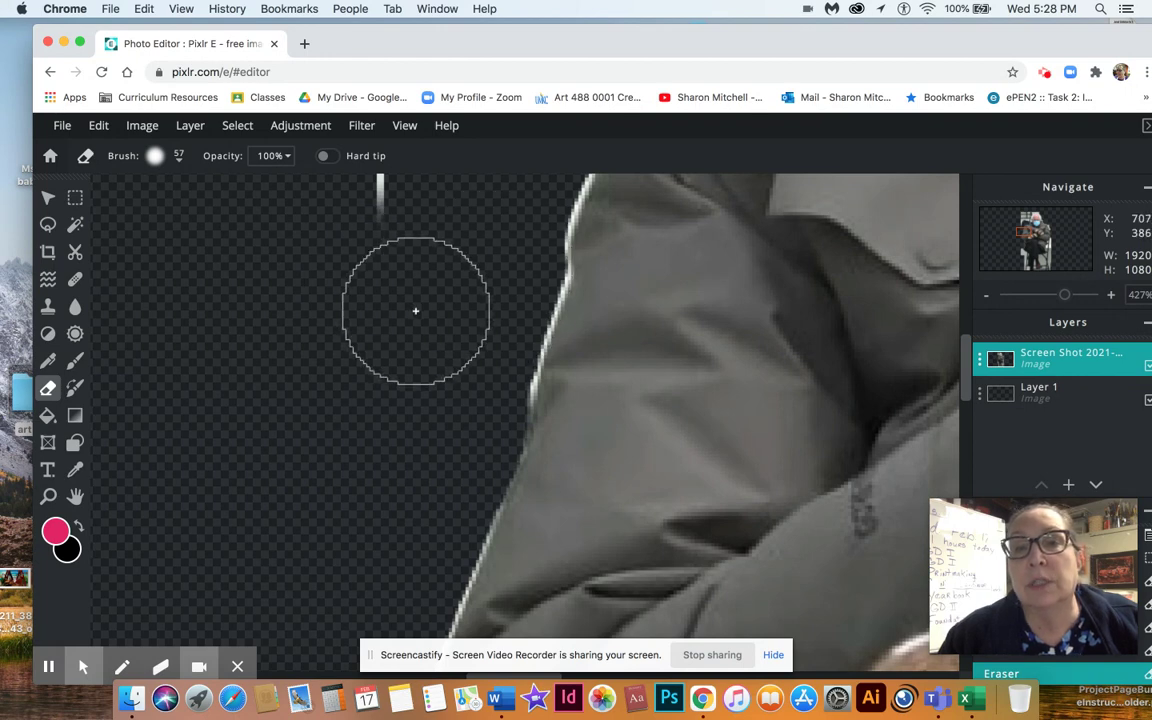
Choose the Eraser's 150 px round brush preset with 50% softness for the left-hand sleeve's edge
scroll(415, 311, up, 3)
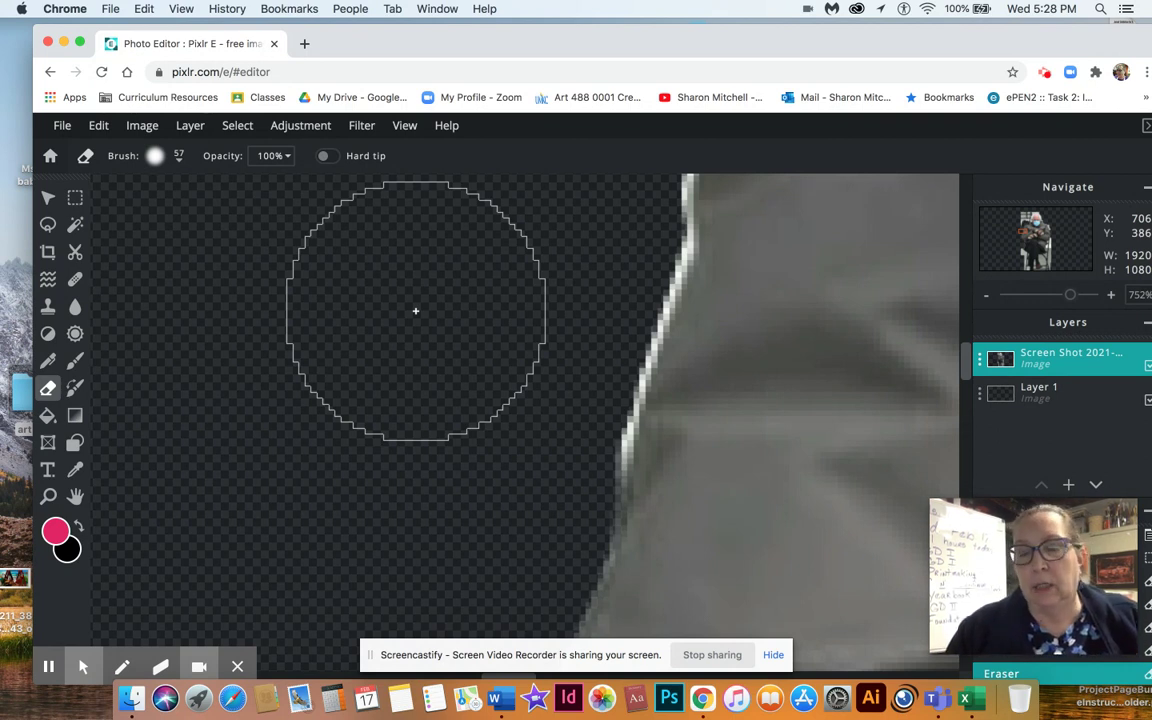
click(180, 157)
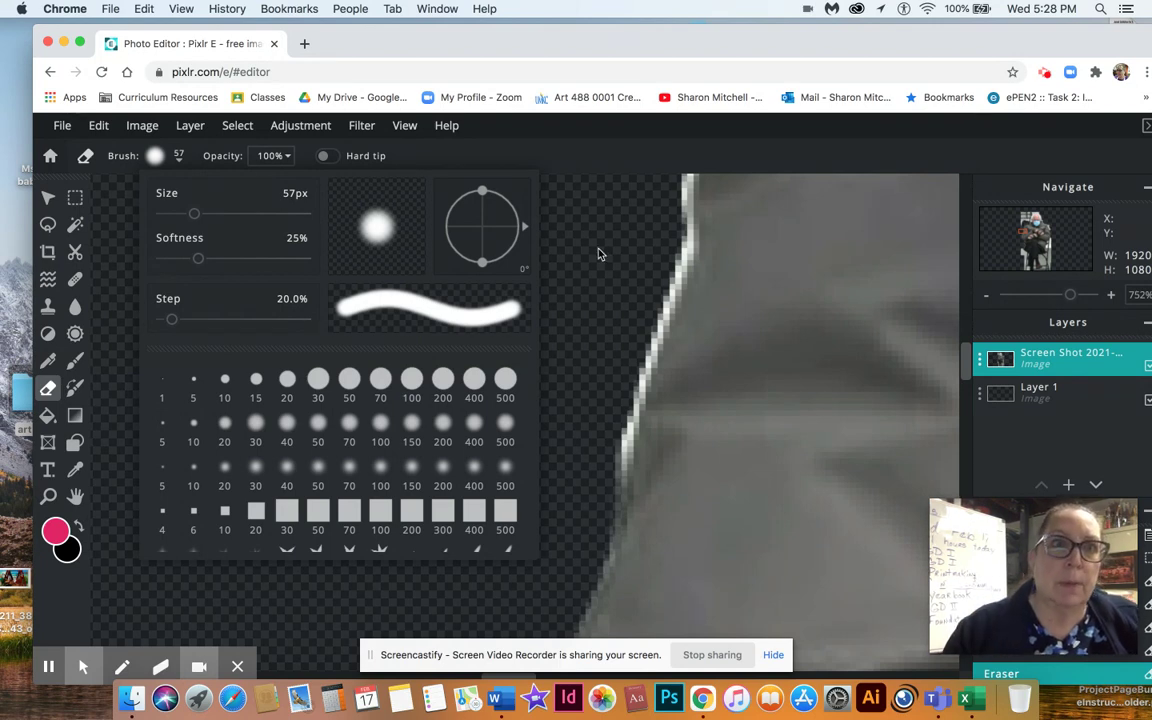
drag(195, 214, 191, 215)
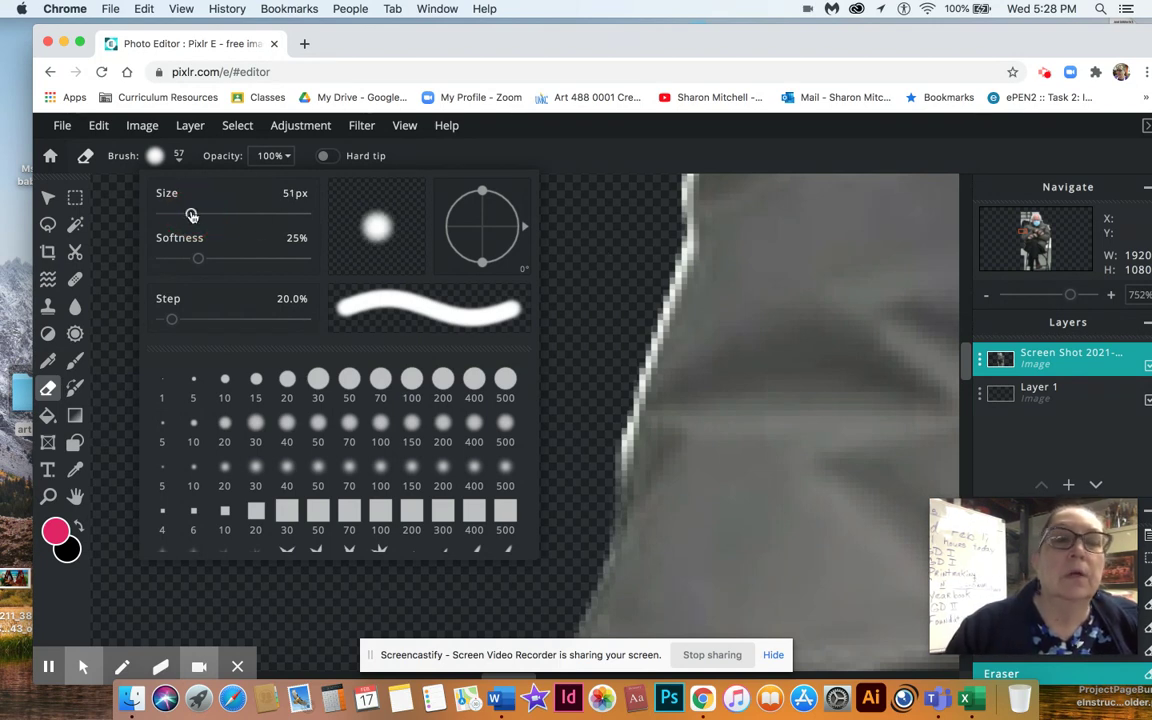
click(609, 247)
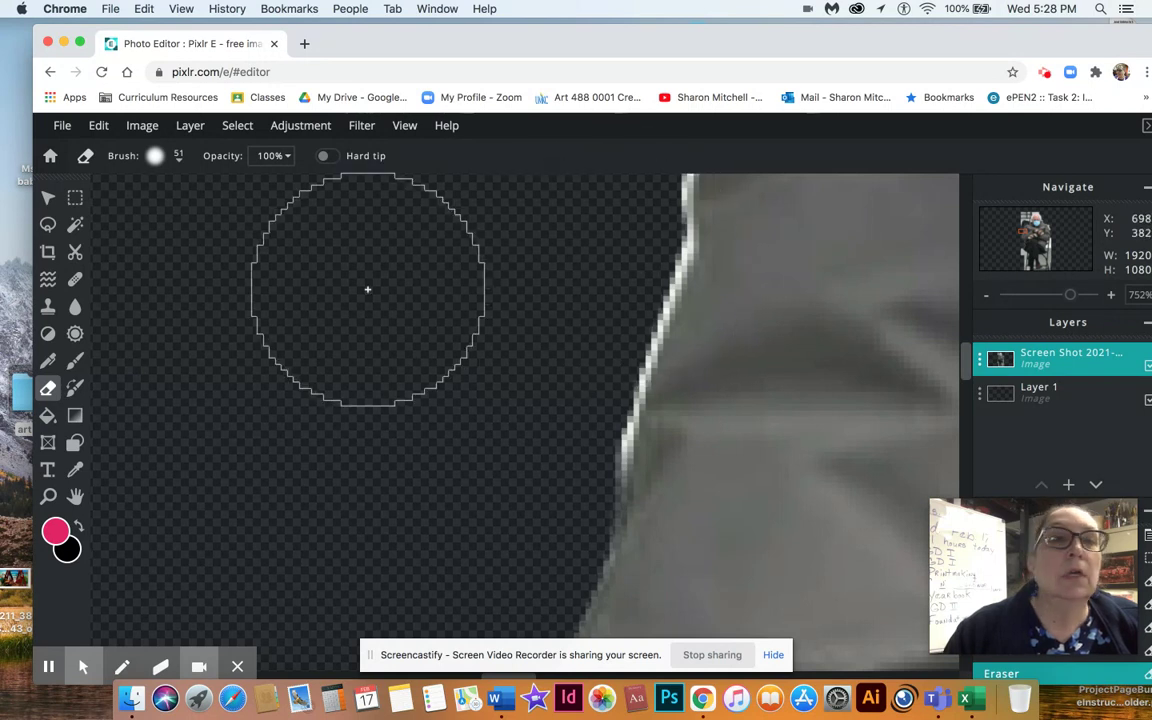
click(179, 158)
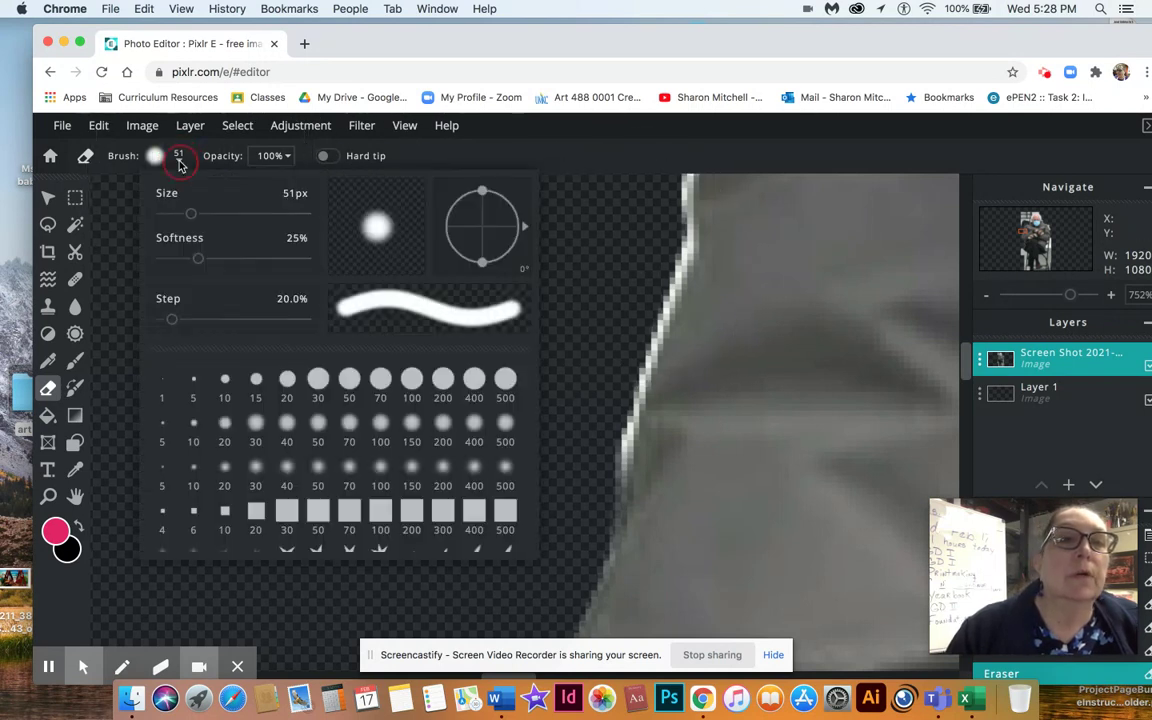
drag(190, 214, 165, 221)
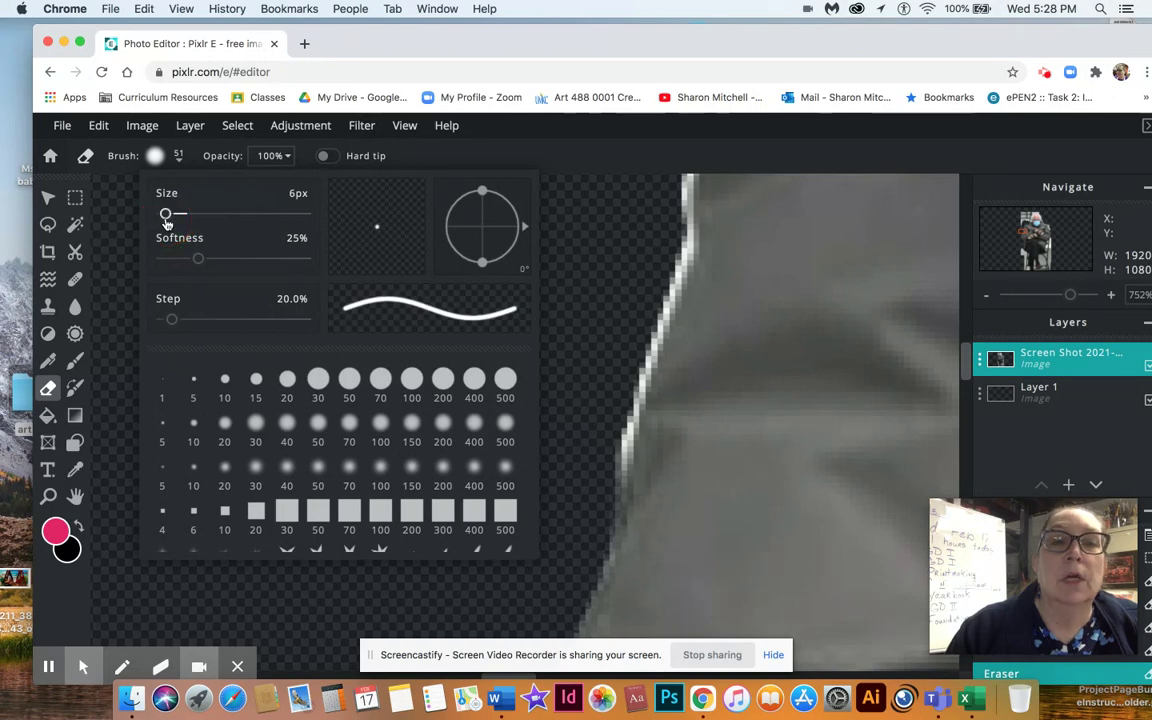
click(411, 465)
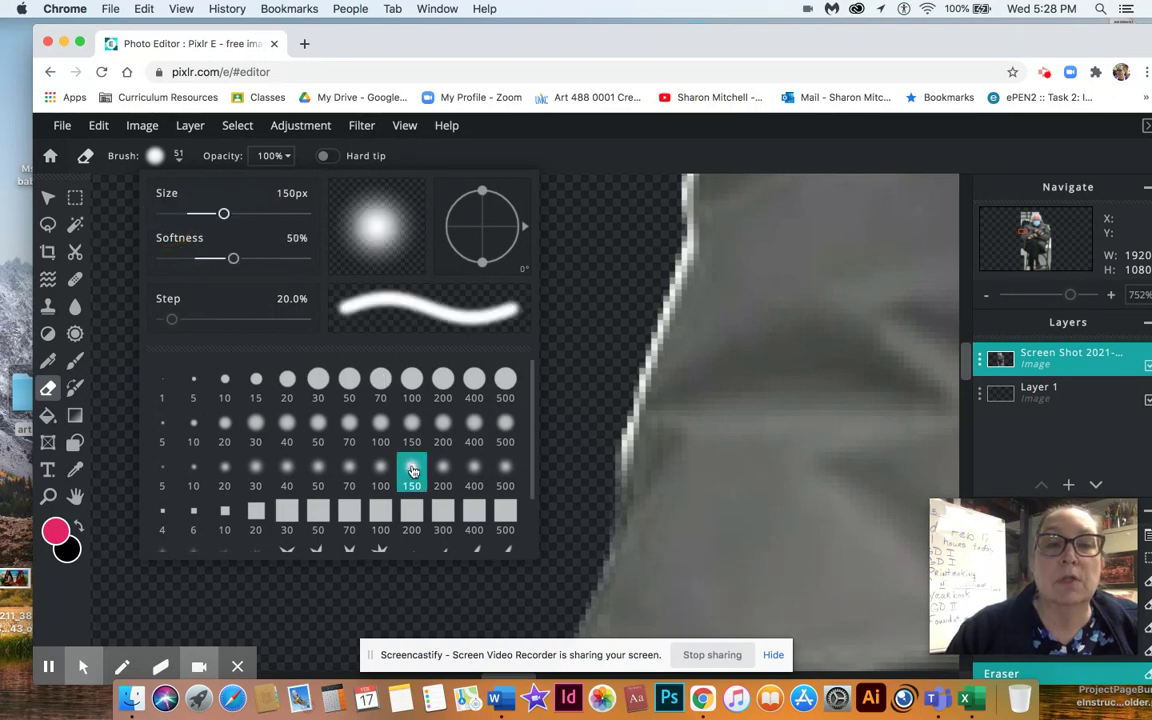
Try an erasing dab with the 150 px brush on the left-hand sleeve's edge, and undo it
click(598, 324)
click(620, 311)
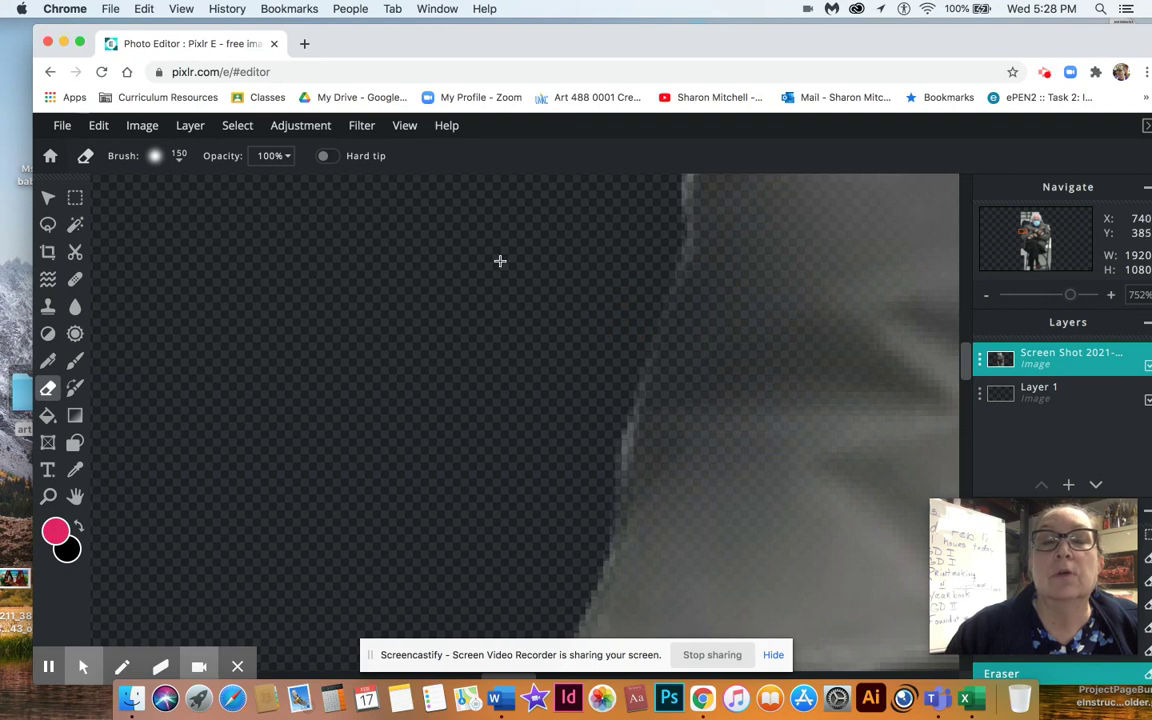
click(101, 127)
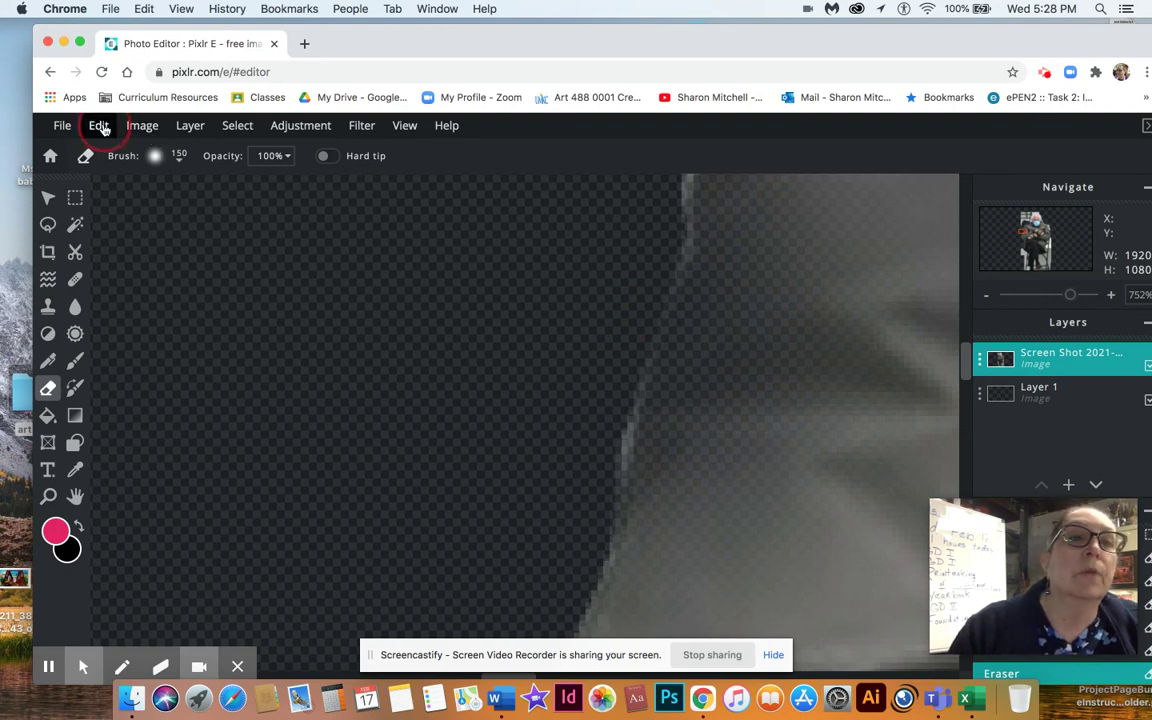
click(104, 150)
Set the Eraser to 34 px and fade the white fringe along the left-hand sleeve's outer edge
click(180, 156)
drag(225, 216, 181, 214)
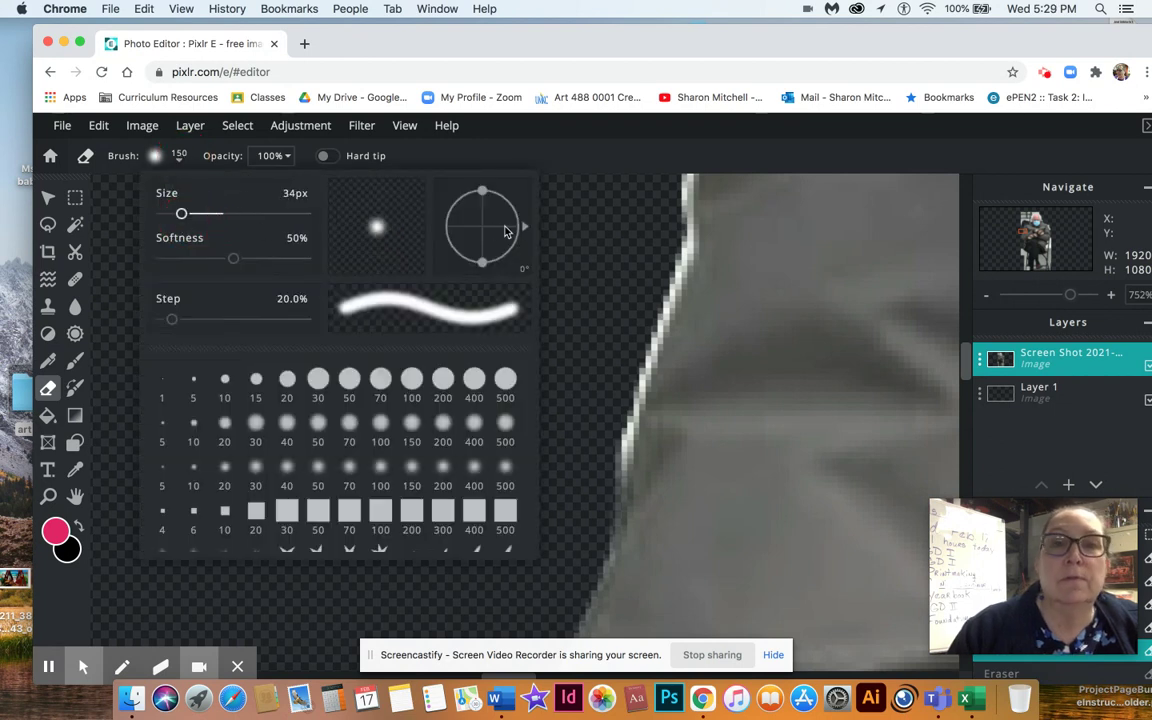
click(579, 220)
mouse_move(602, 257)
mouse_down()
mouse_move(604, 278)
mouse_move(617, 252)
mouse_move(614, 280)
mouse_move(625, 234)
mouse_move(572, 408)
mouse_move(578, 343)
mouse_up()
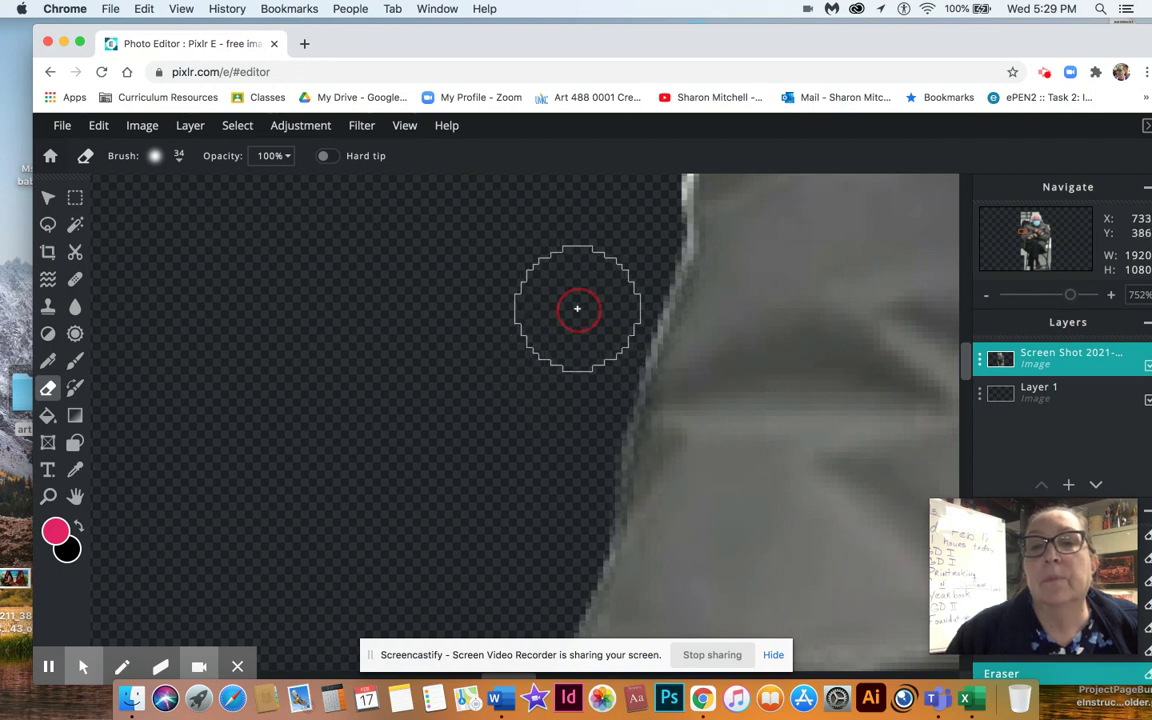
Set the Eraser to 10 px and erase the remaining light fringe close along the left-hand sleeve's edge
scroll(576, 309, up, 4)
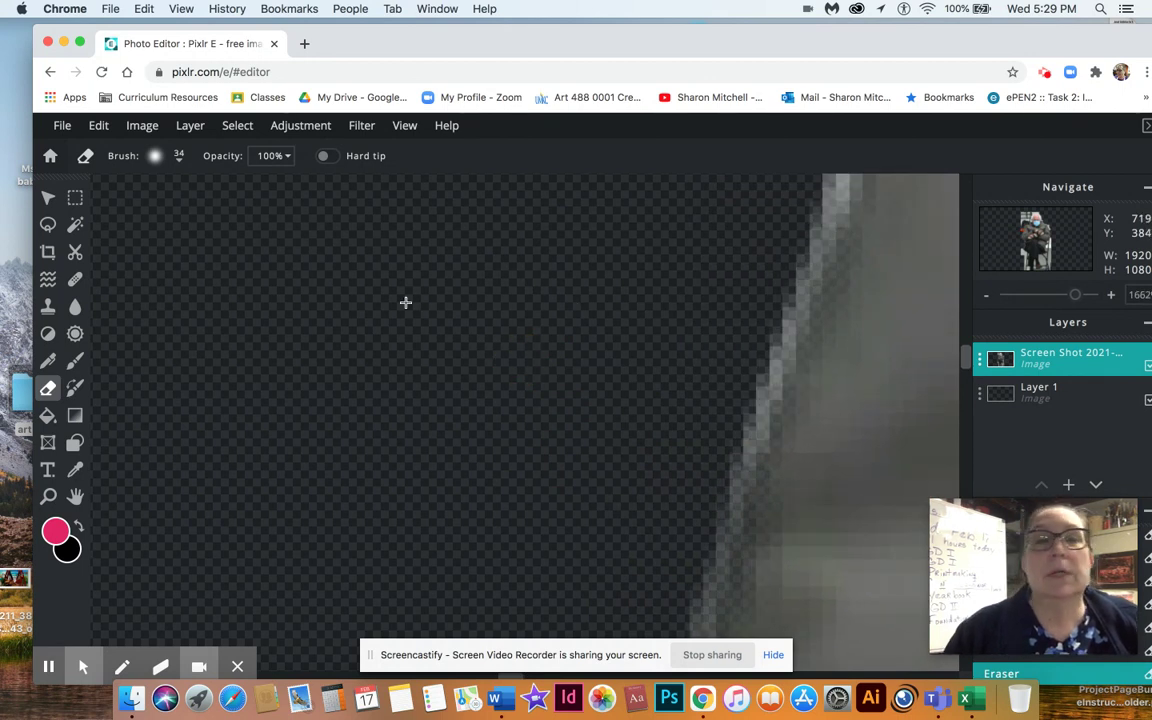
click(179, 158)
drag(180, 213, 169, 215)
click(758, 276)
mouse_move(758, 279)
mouse_down()
mouse_move(708, 421)
mouse_move(780, 206)
mouse_move(801, 177)
mouse_move(728, 384)
mouse_move(717, 452)
mouse_move(670, 538)
mouse_move(607, 449)
mouse_up()
Move the Bernie photo to X 570, Y -259 on the canvas to bring the chair and feet into view
scroll(607, 449, down, 10)
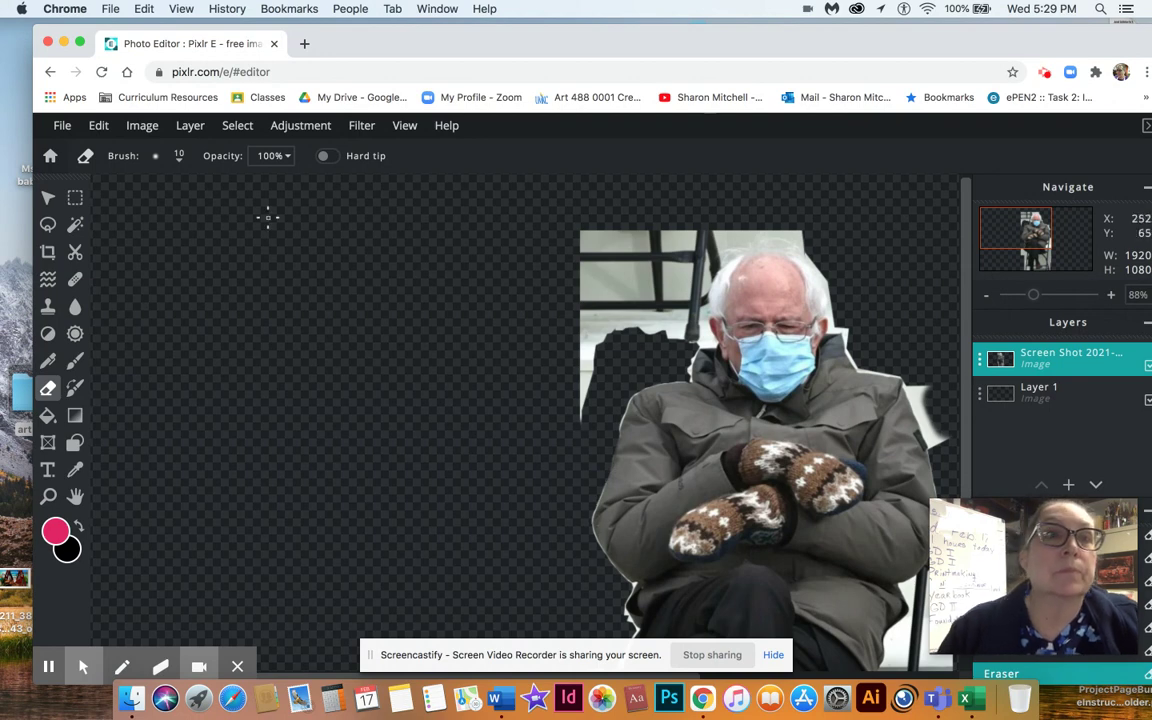
scroll(411, 283, down, 5)
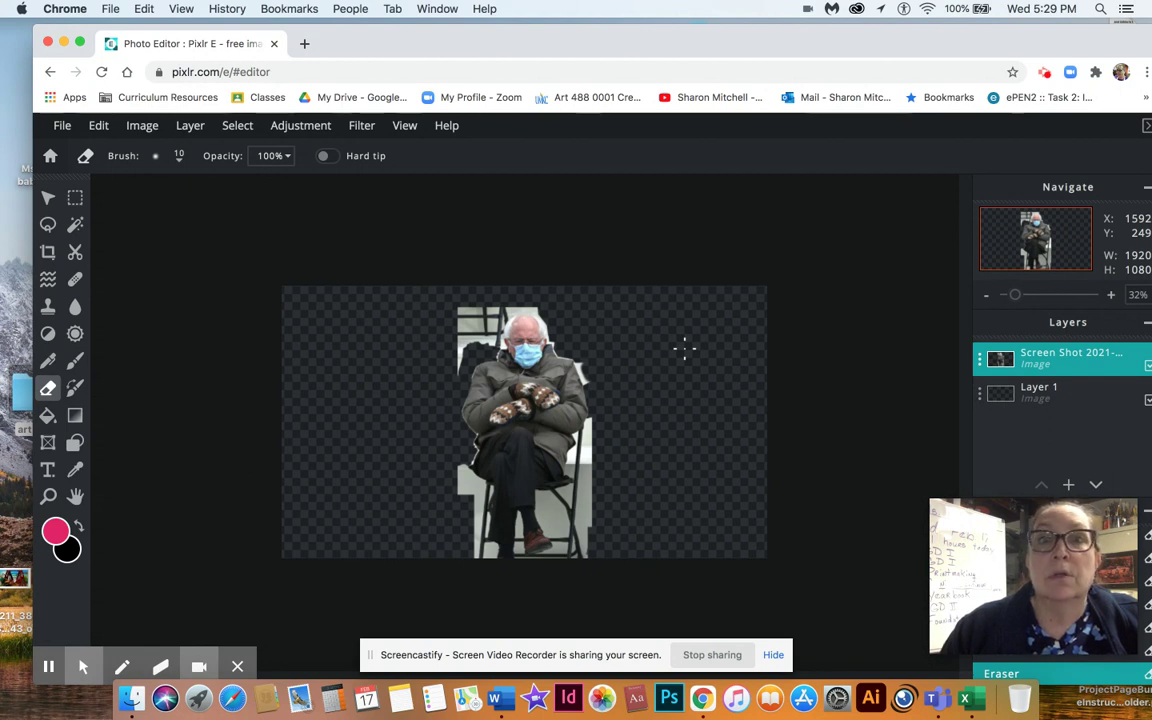
scroll(684, 347, up, 2)
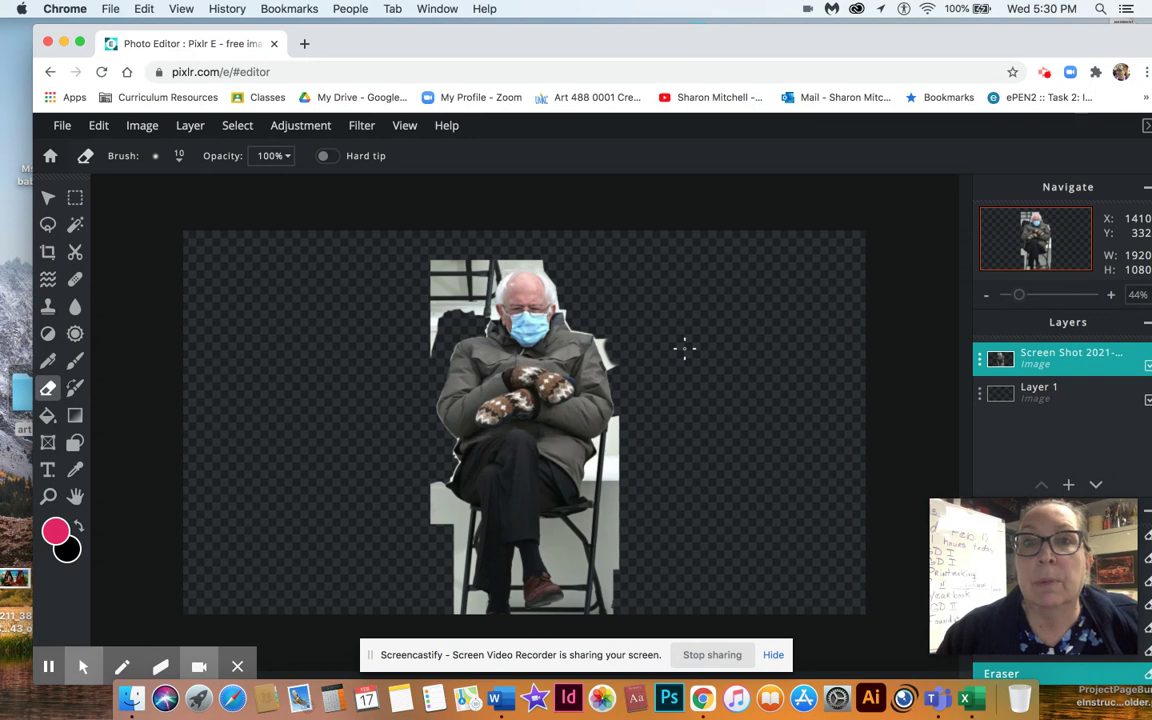
scroll(684, 347, down, 3)
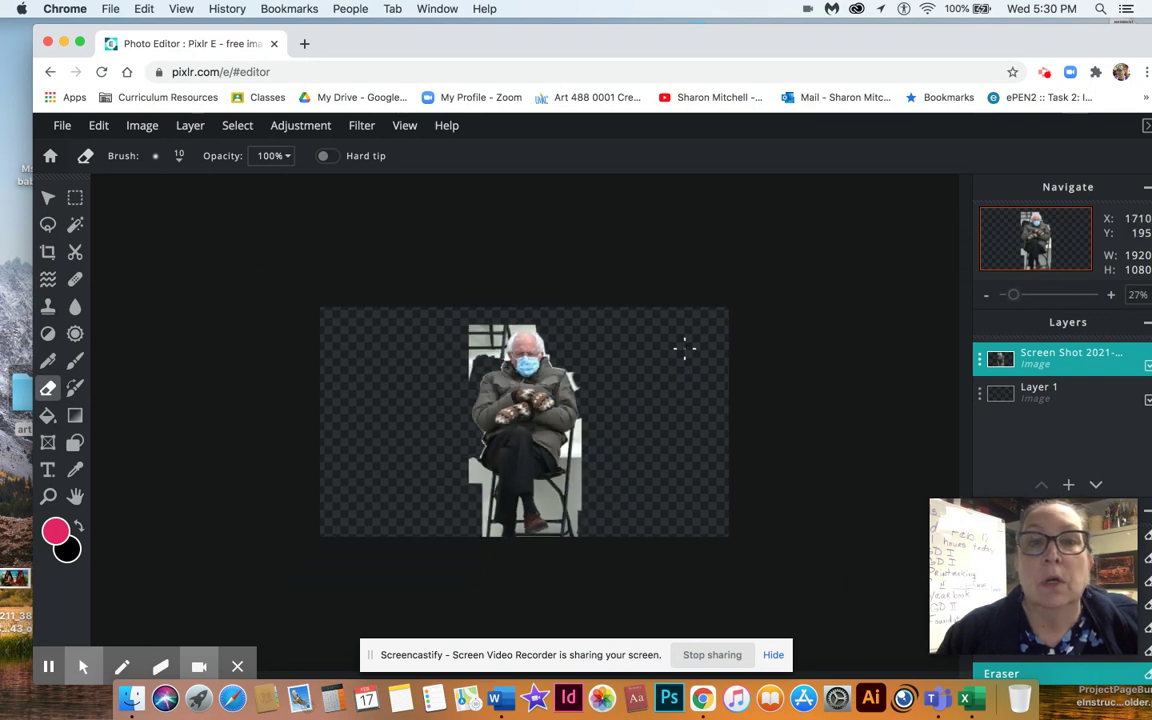
scroll(686, 347, up, 4)
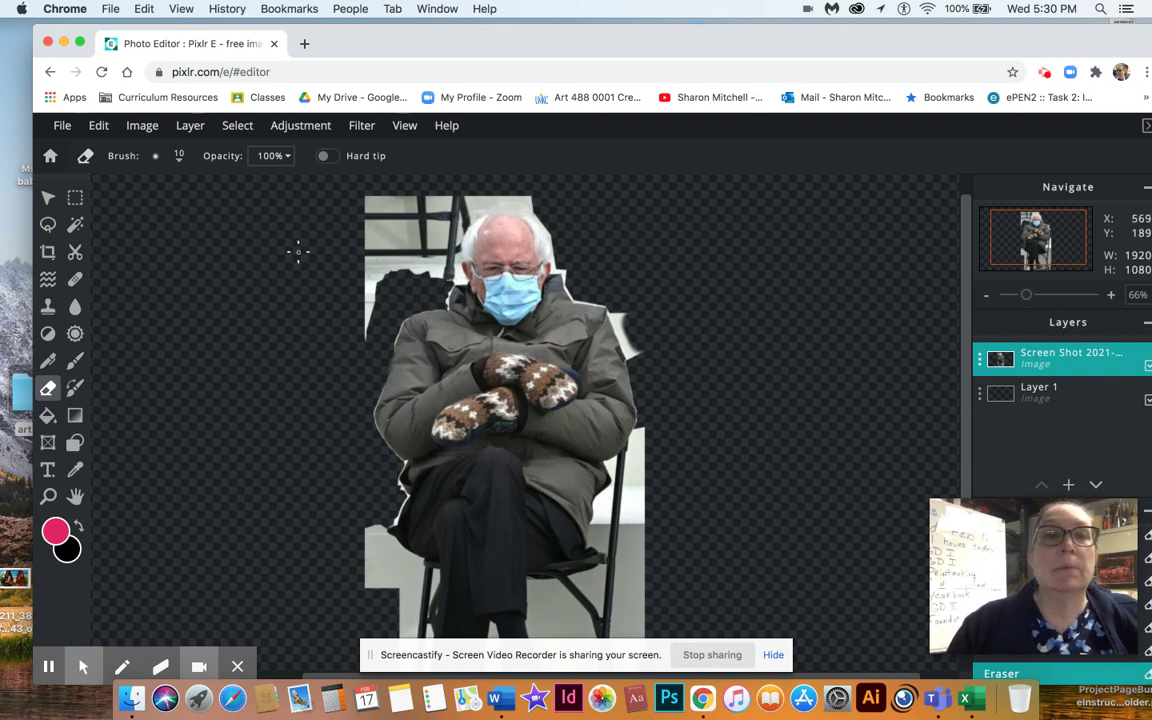
click(48, 197)
mouse_move(443, 340)
mouse_down()
mouse_move(495, 375)
mouse_move(445, 266)
mouse_up()
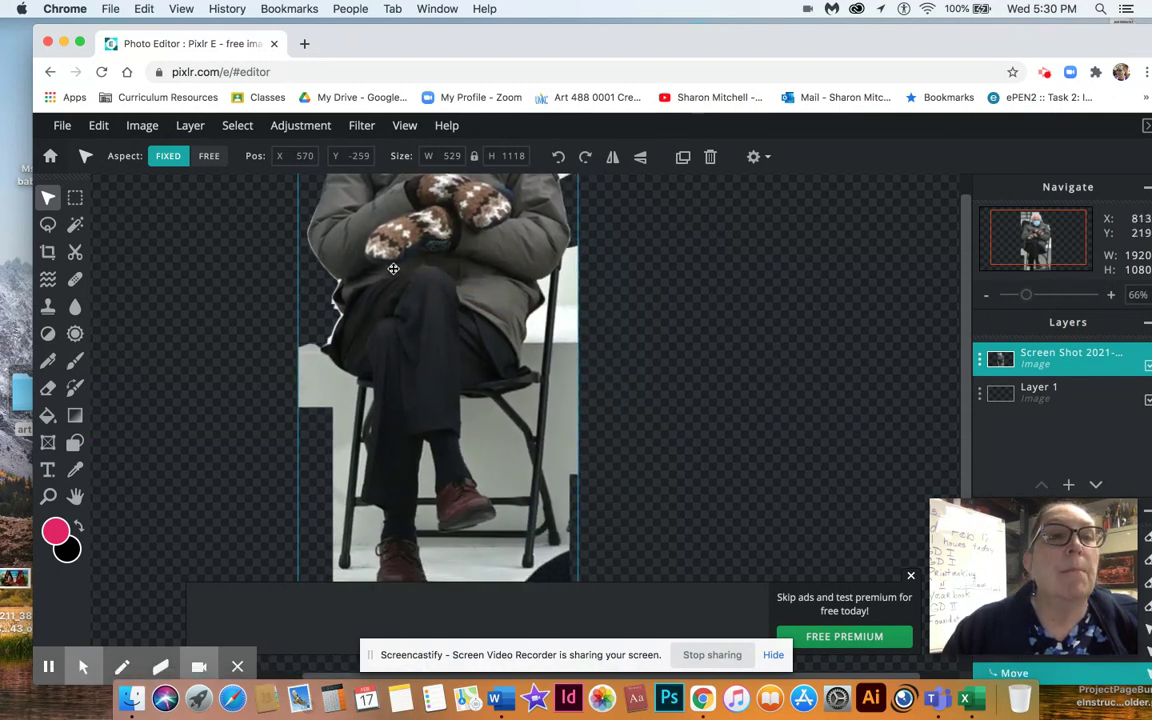
Use the Magic Wand to clear the background patch under the seat and the small triangle beside the right-hand chair leg
click(75, 224)
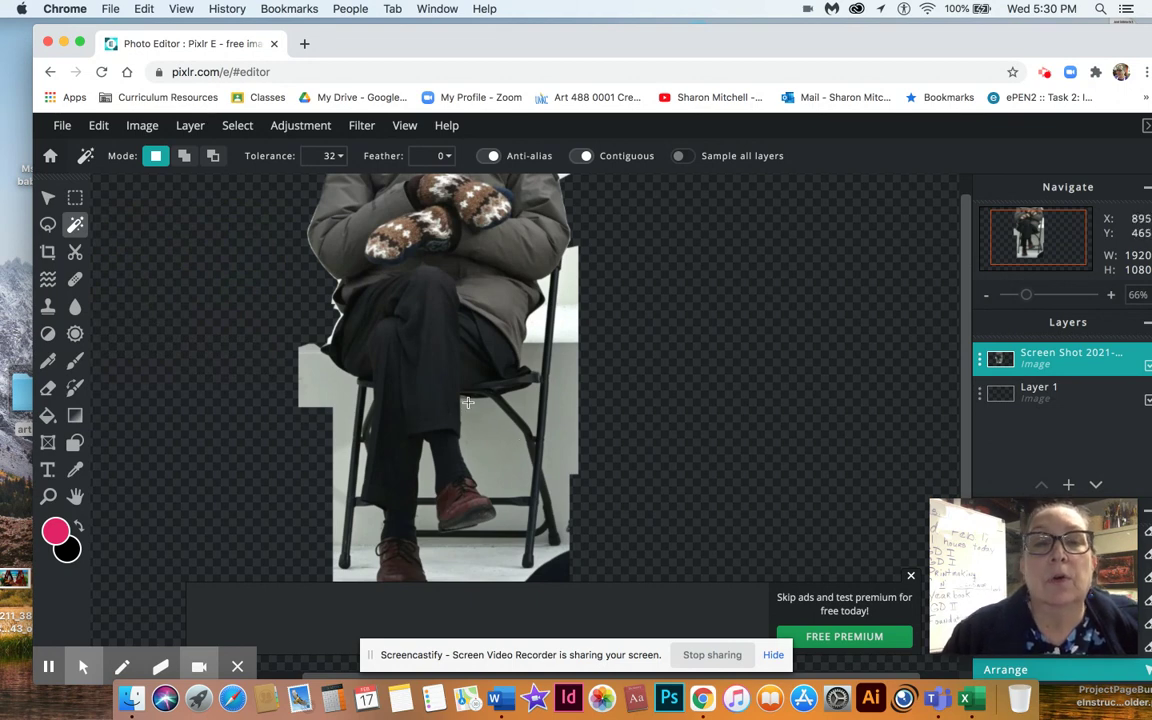
click(494, 447)
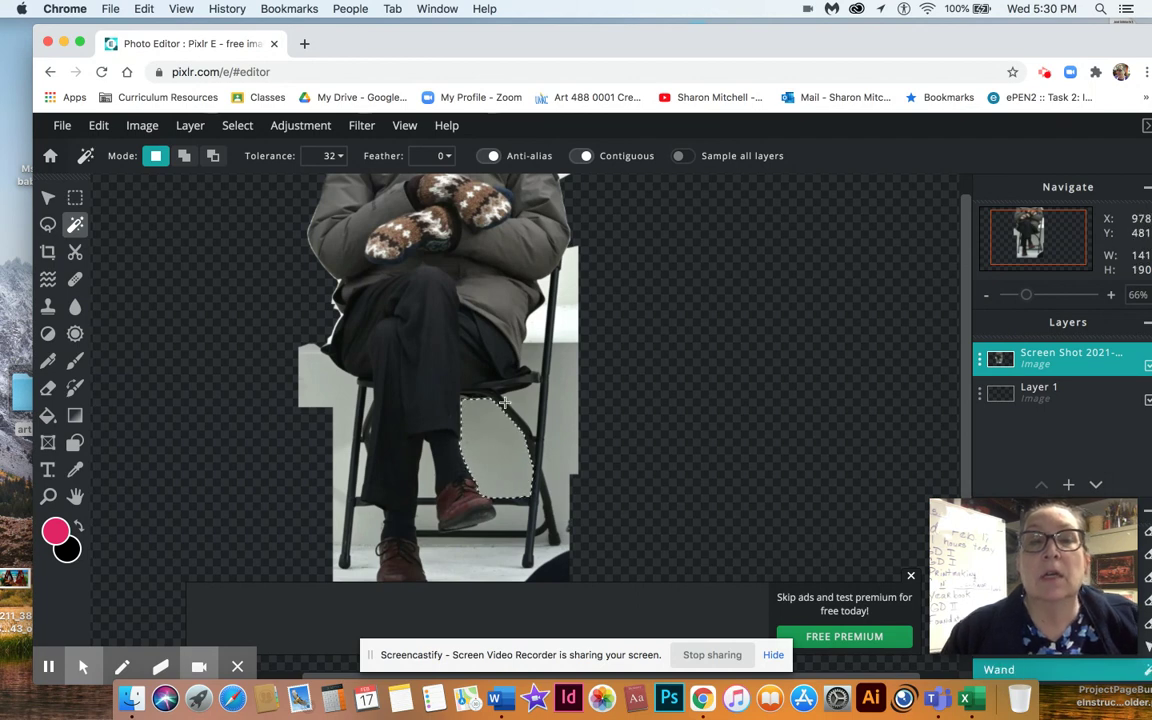
key(Delete)
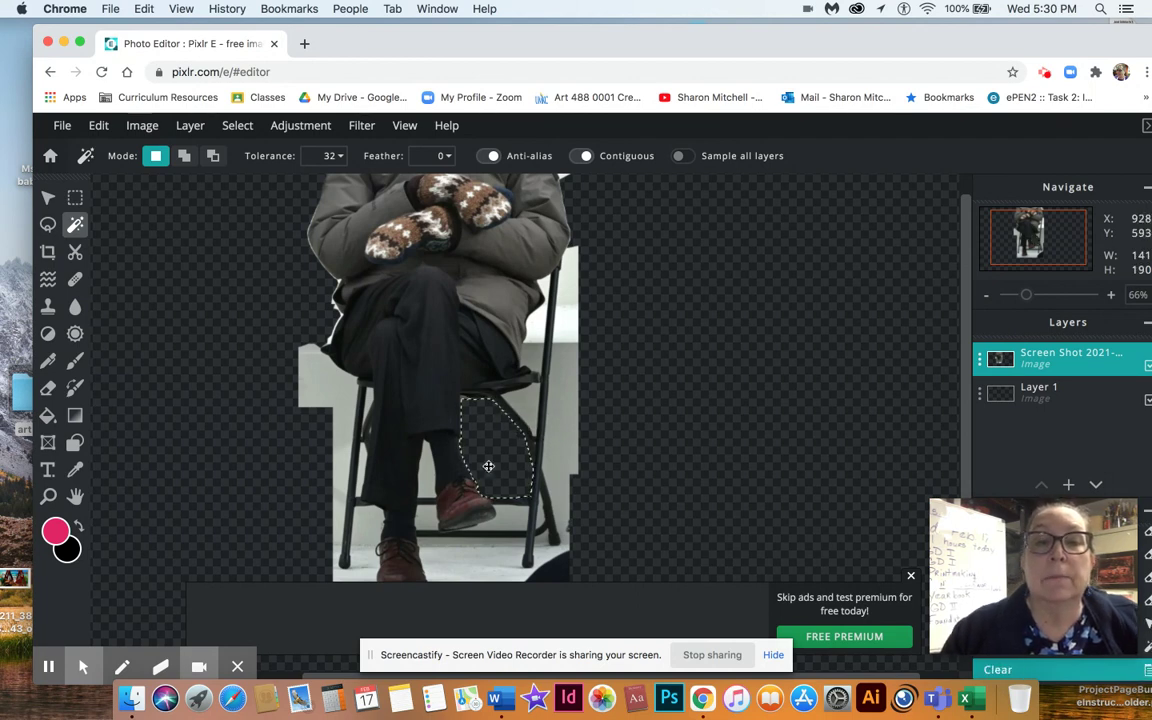
click(527, 406)
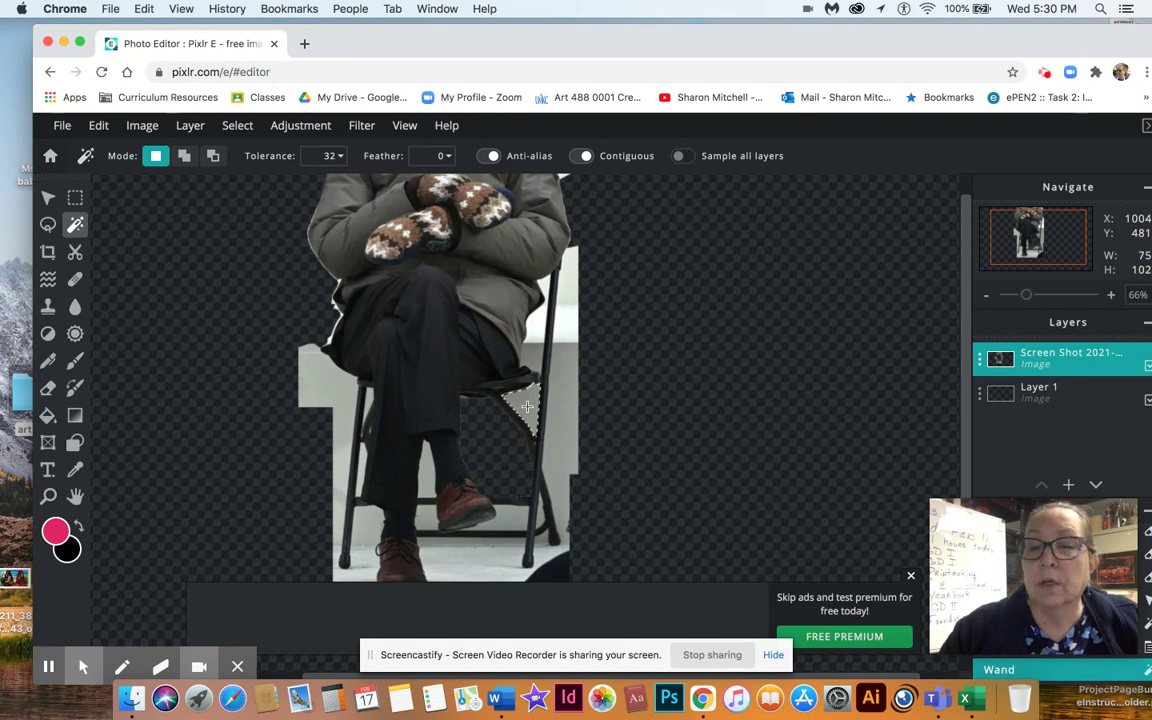
key(Delete)
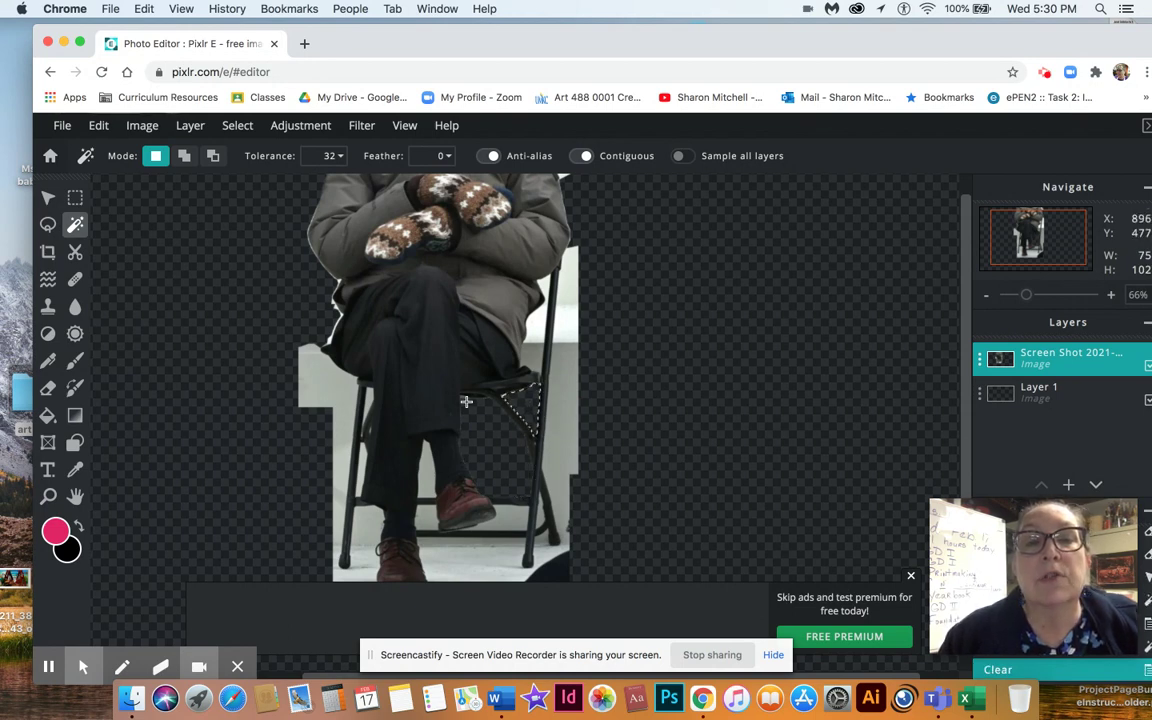
Clear the wand-selected background gap between the trouser legs and the patch beside the raised shoe above the lower chair rung
click(425, 468)
key(Delete)
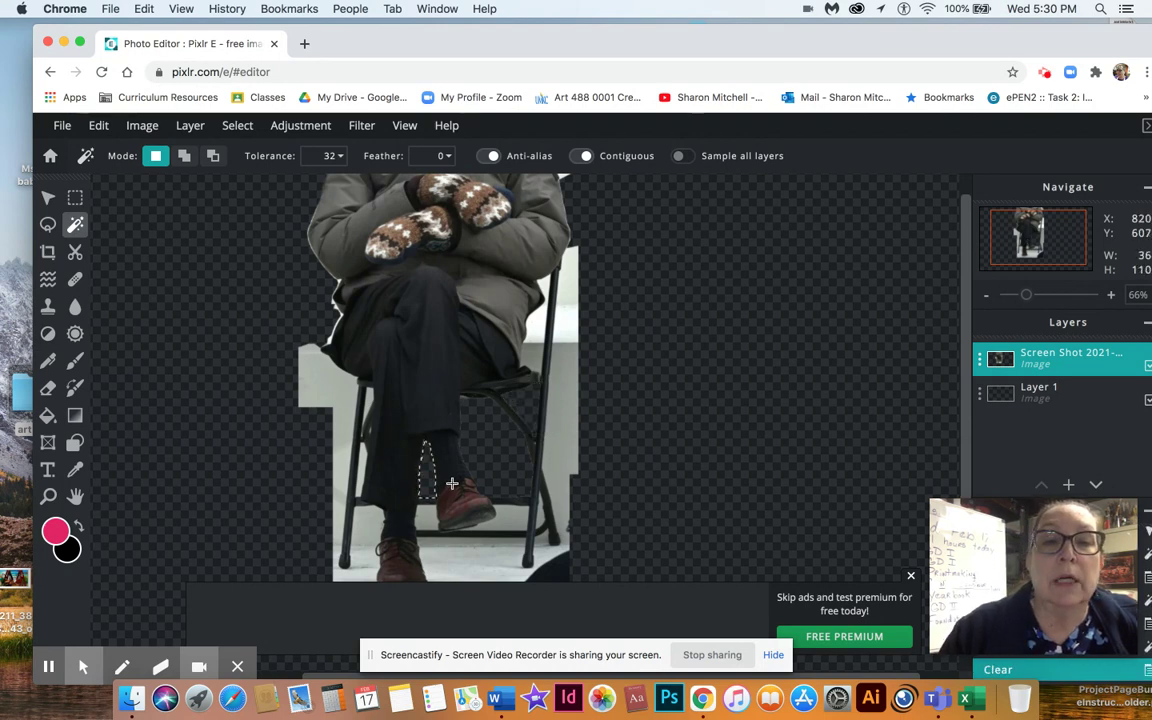
click(510, 521)
key(Delete)
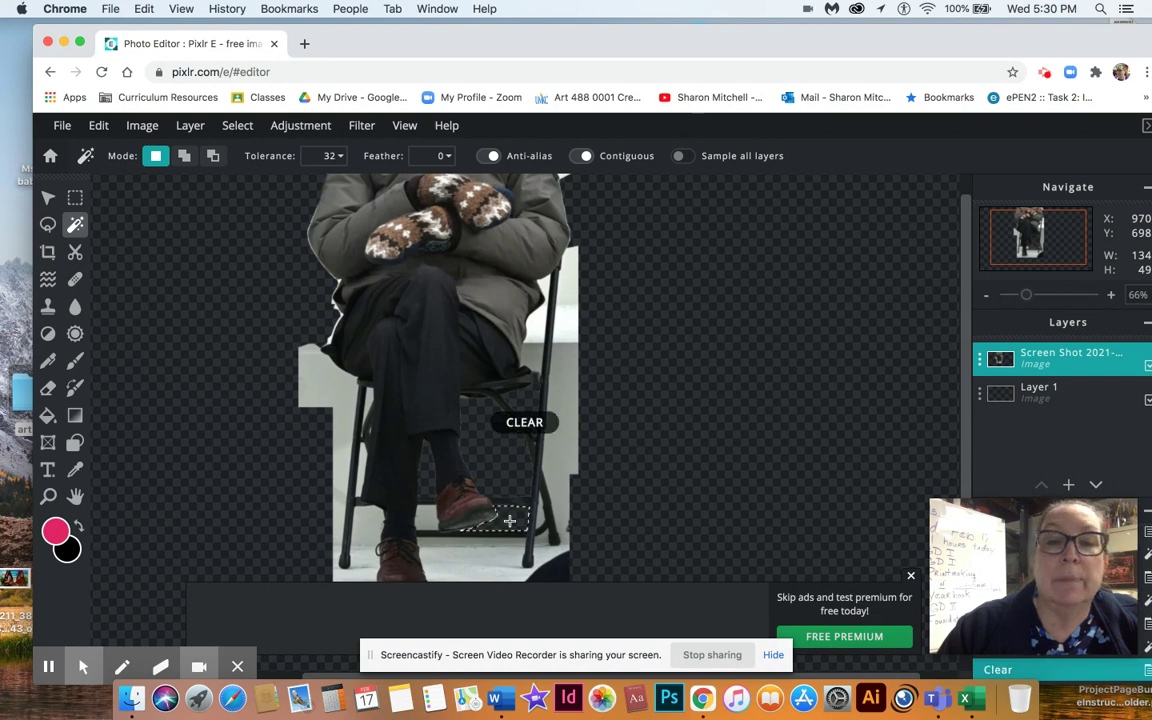
Use the Magic Wand to clear the small background gap between the shoes and the wall strip outside the right-hand chair leg
click(422, 521)
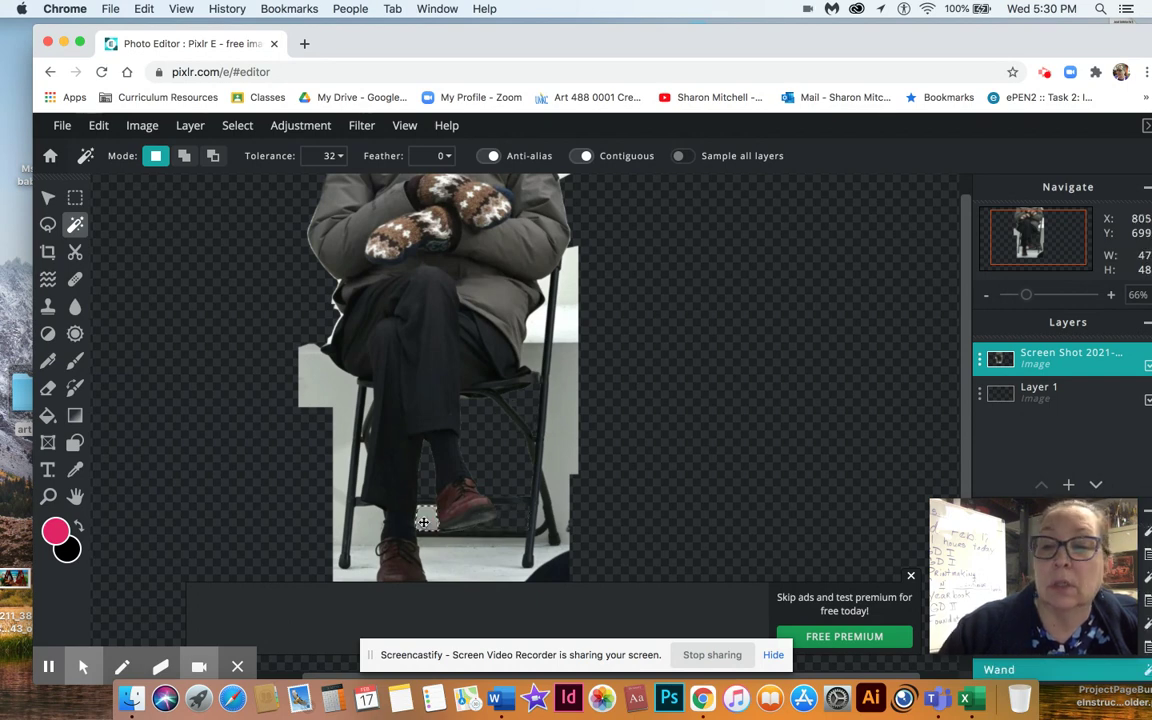
key(Delete)
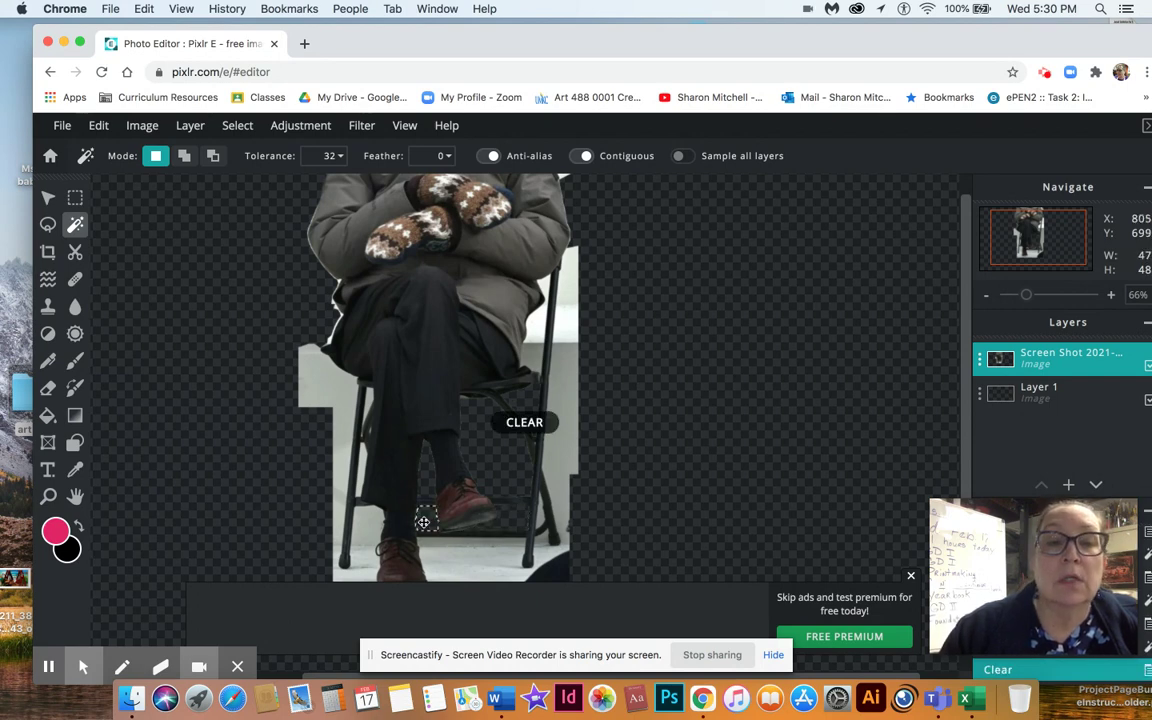
click(561, 456)
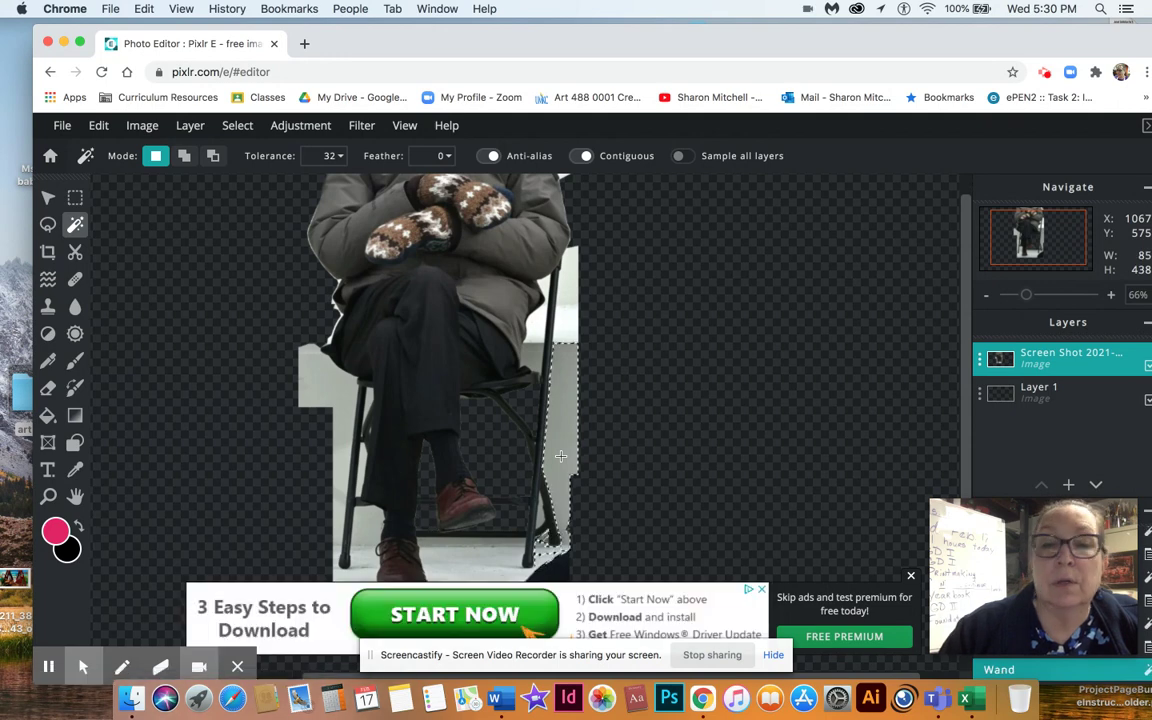
key(Delete)
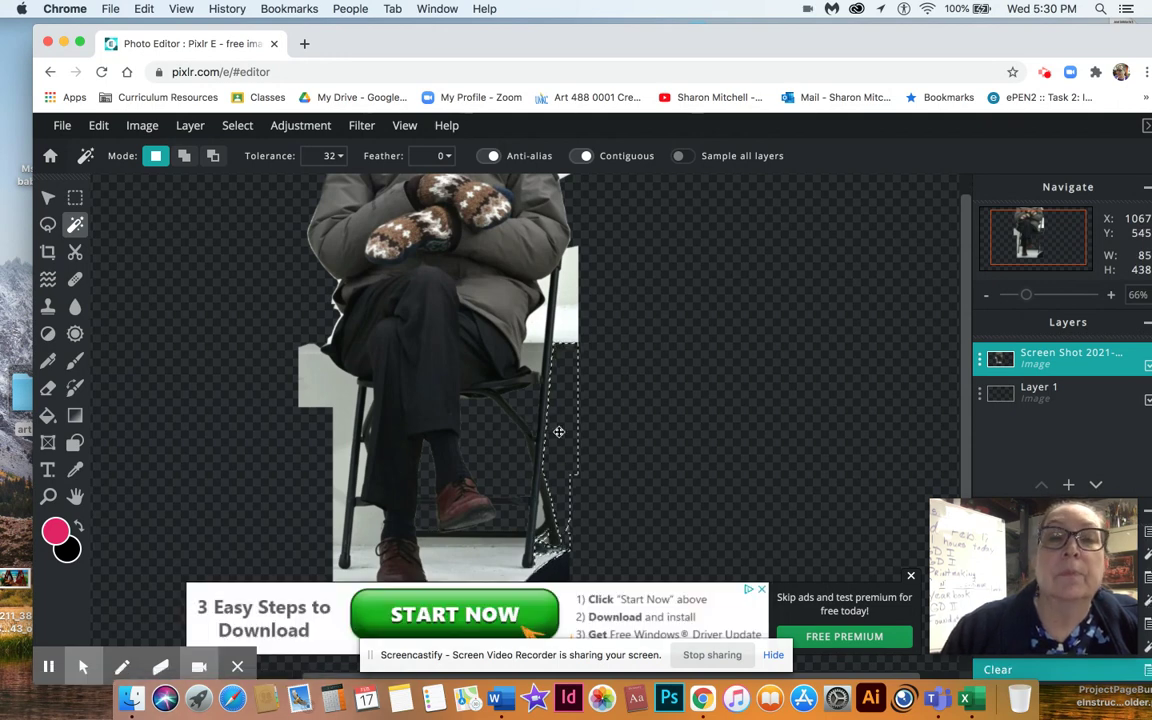
click(531, 356)
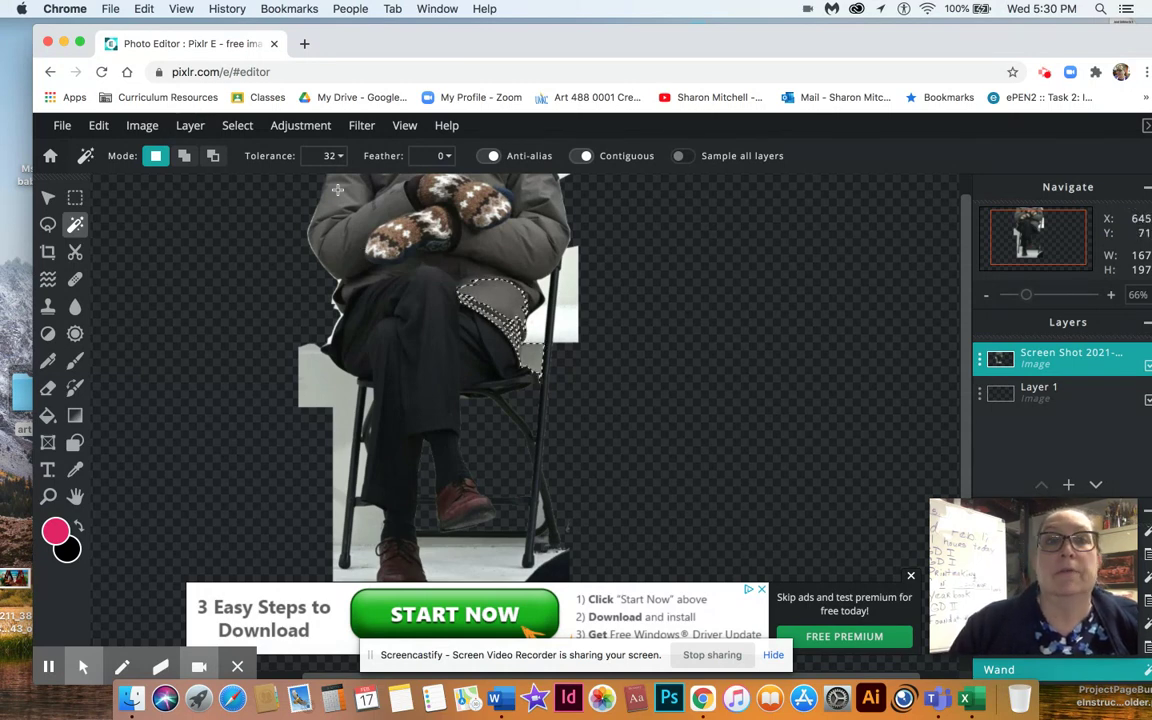
Wand-select and clear the wall beside the left-hand chair leg with the floor around the shoes, closing the ad banner that covers it
click(314, 388)
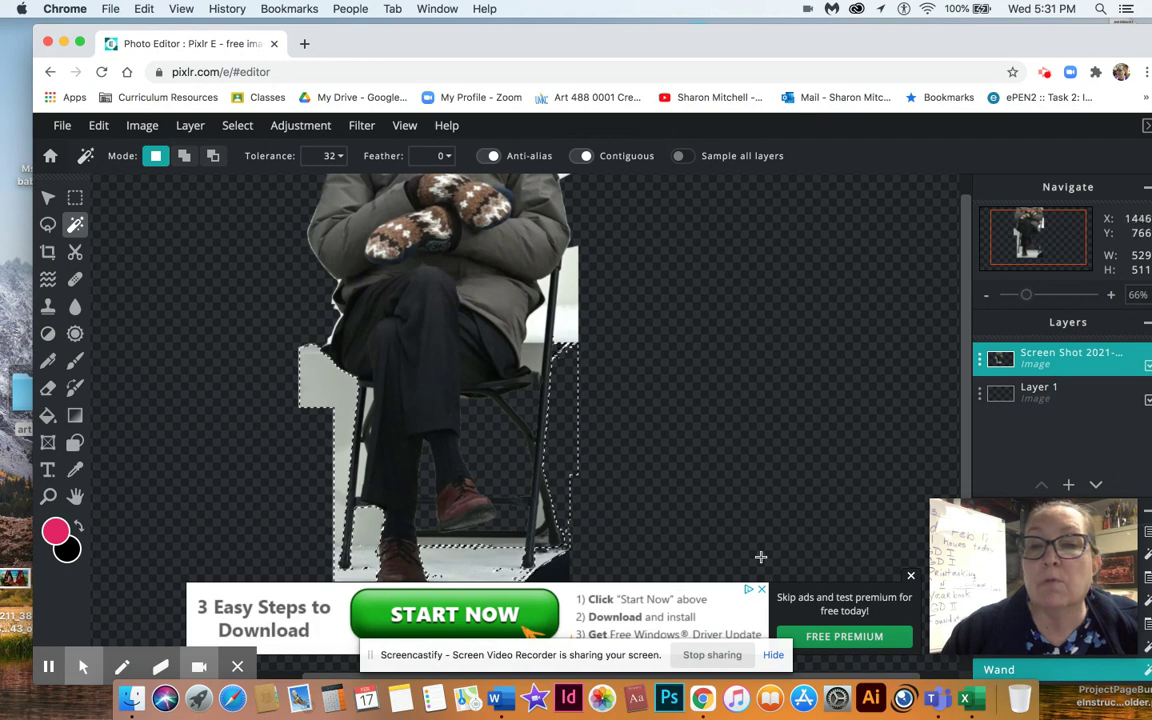
click(912, 578)
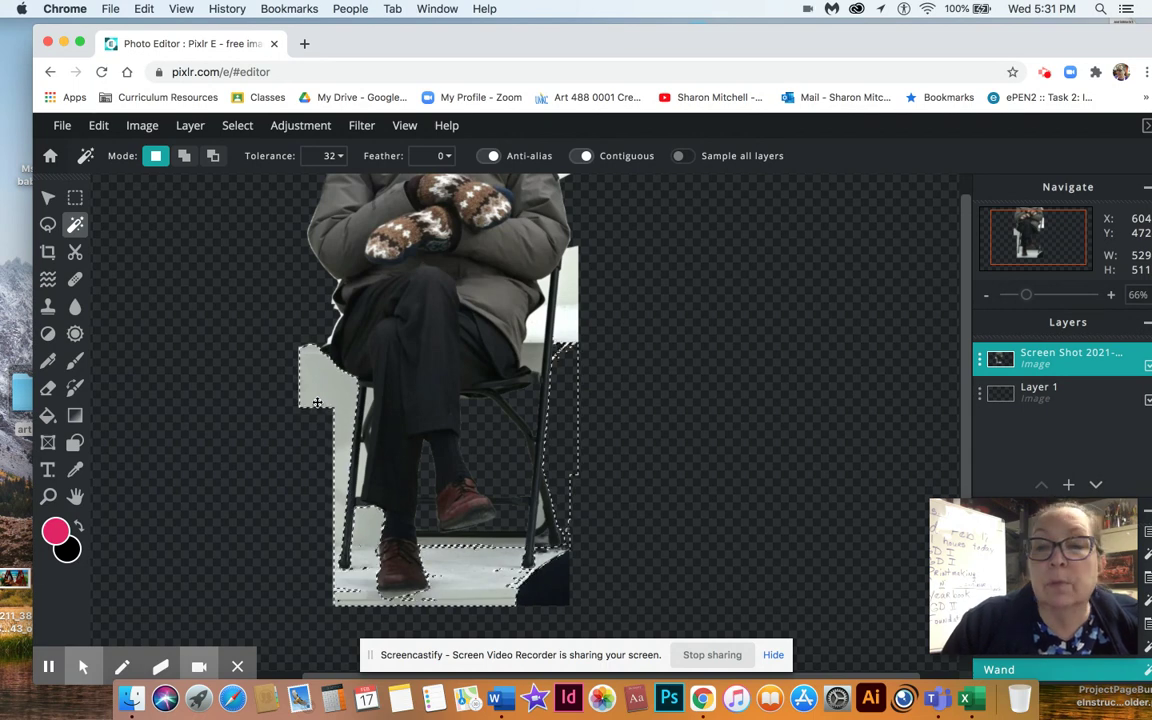
key(Delete)
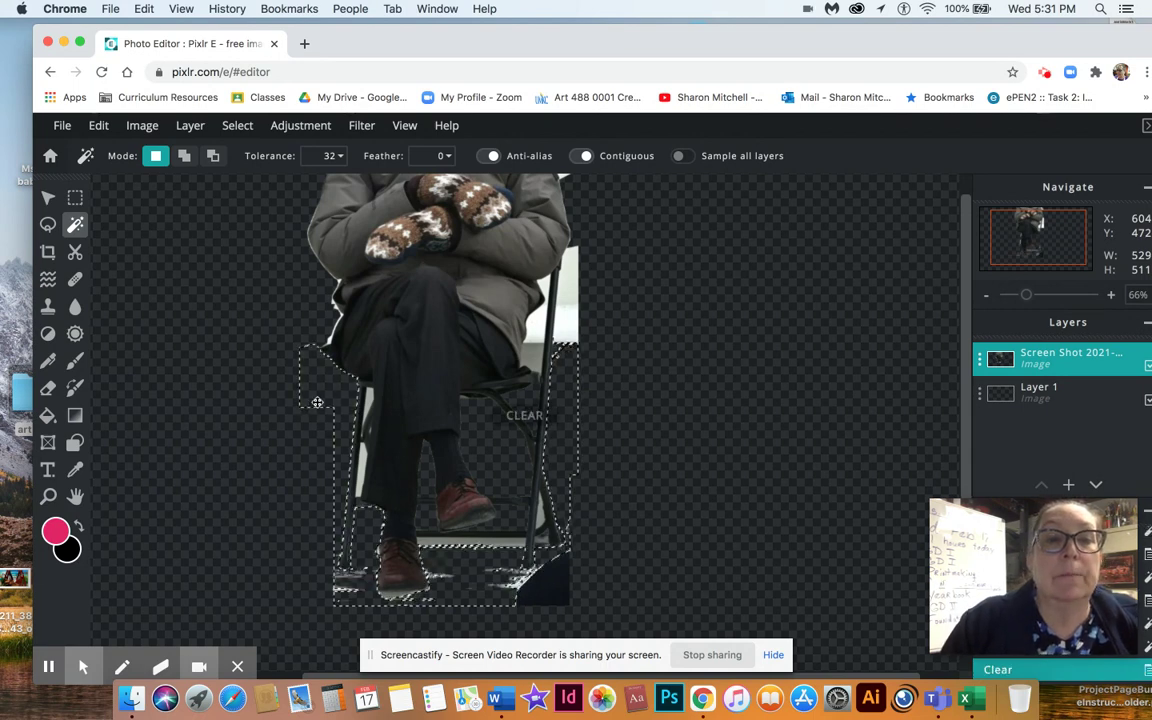